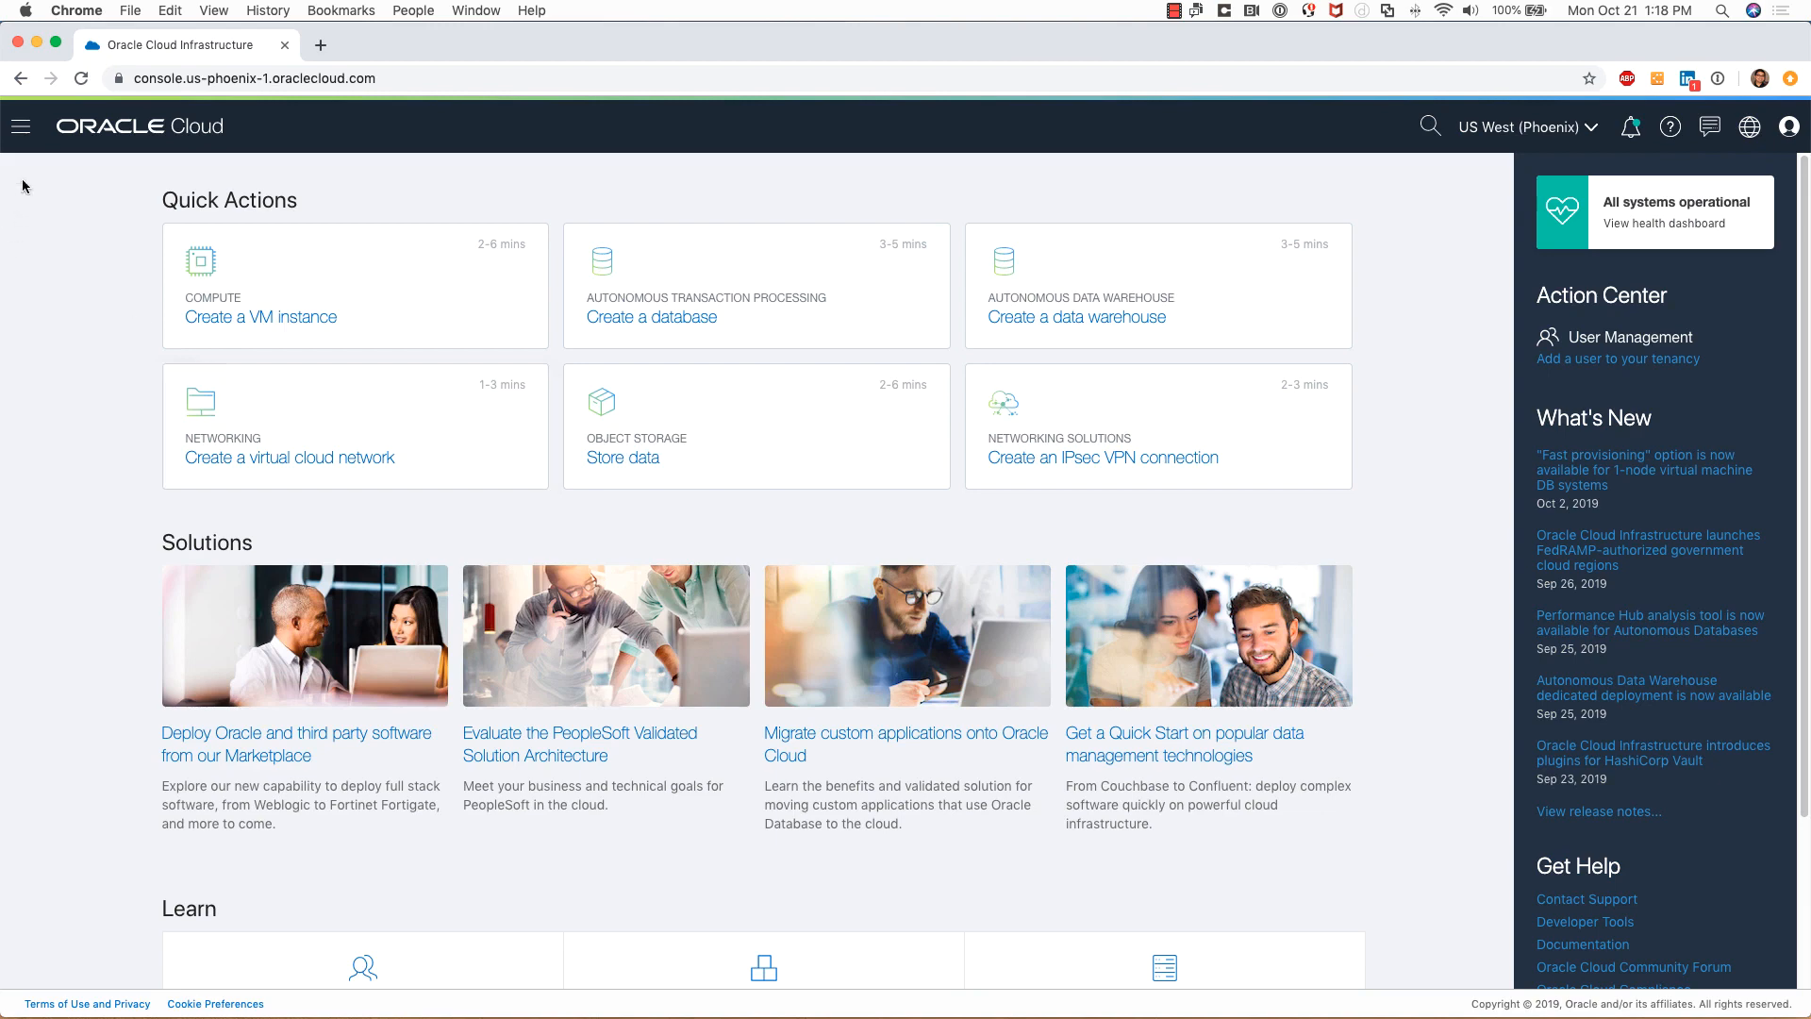
Open the Autonomous Data Warehouse list and start creating a new Autonomous Database
{"action": "left_click", "coordinate": [23, 132]}
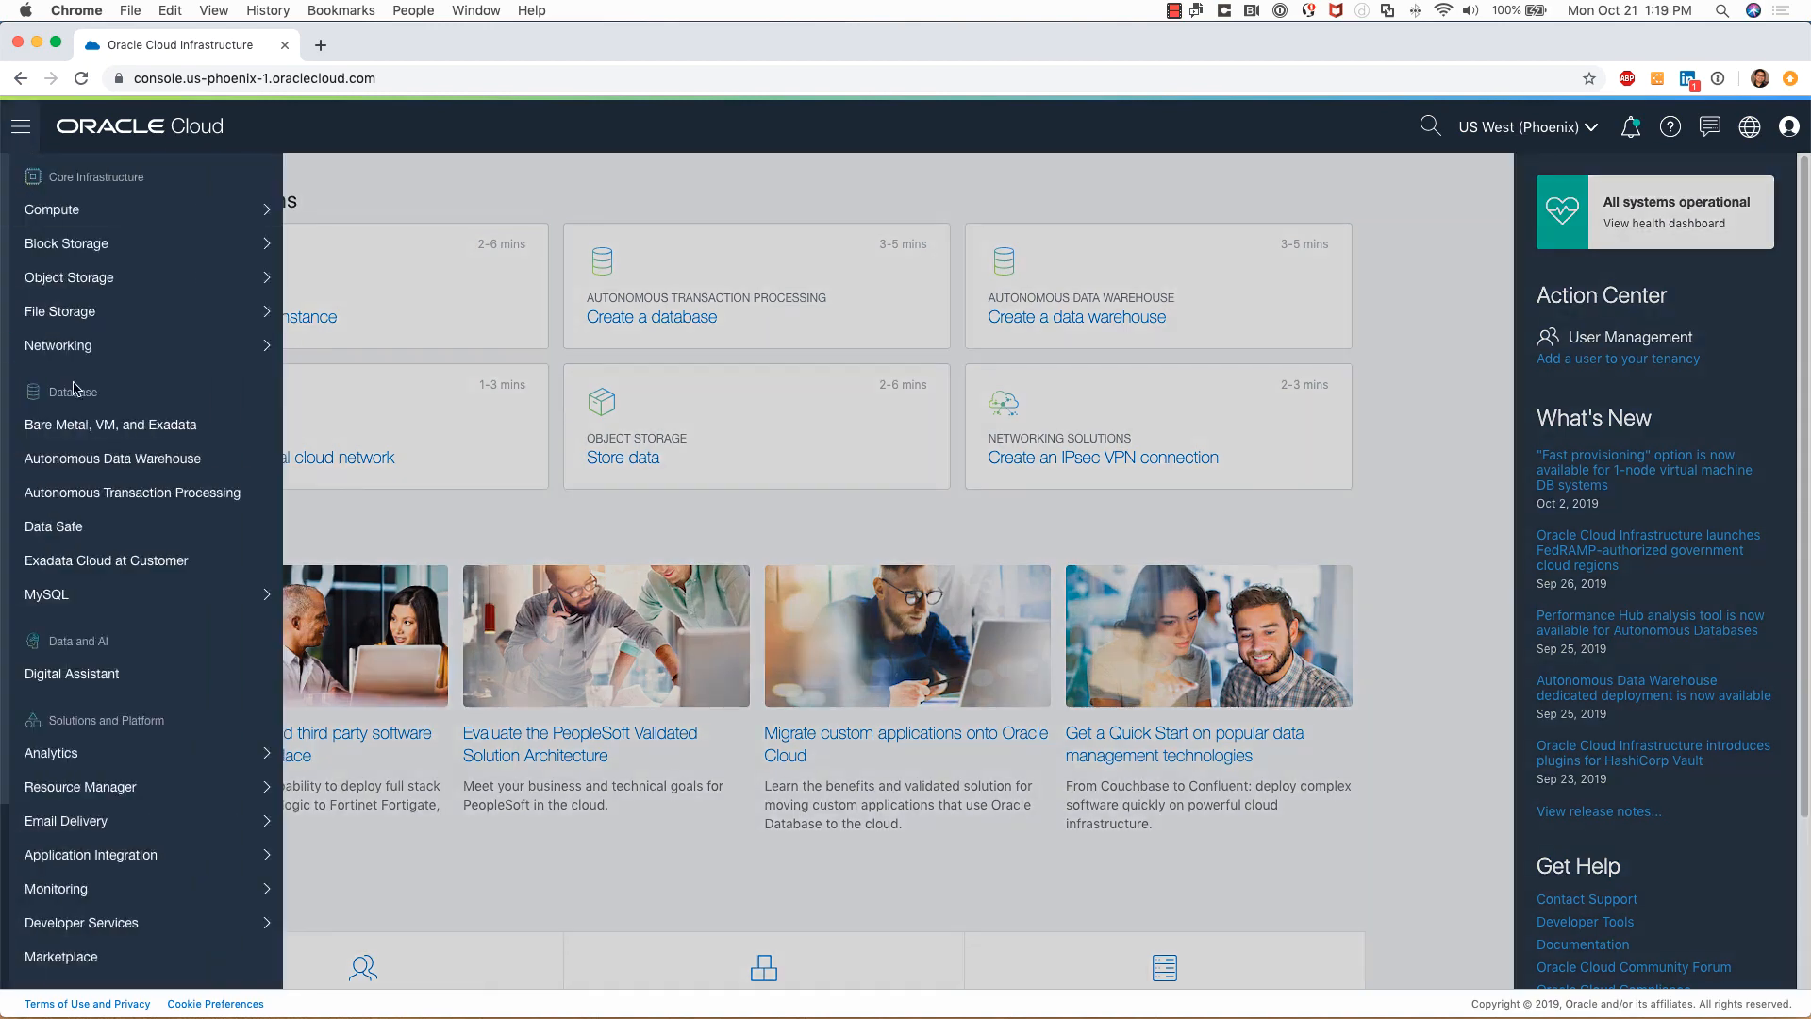
{"action": "left_click", "coordinate": [109, 461]}
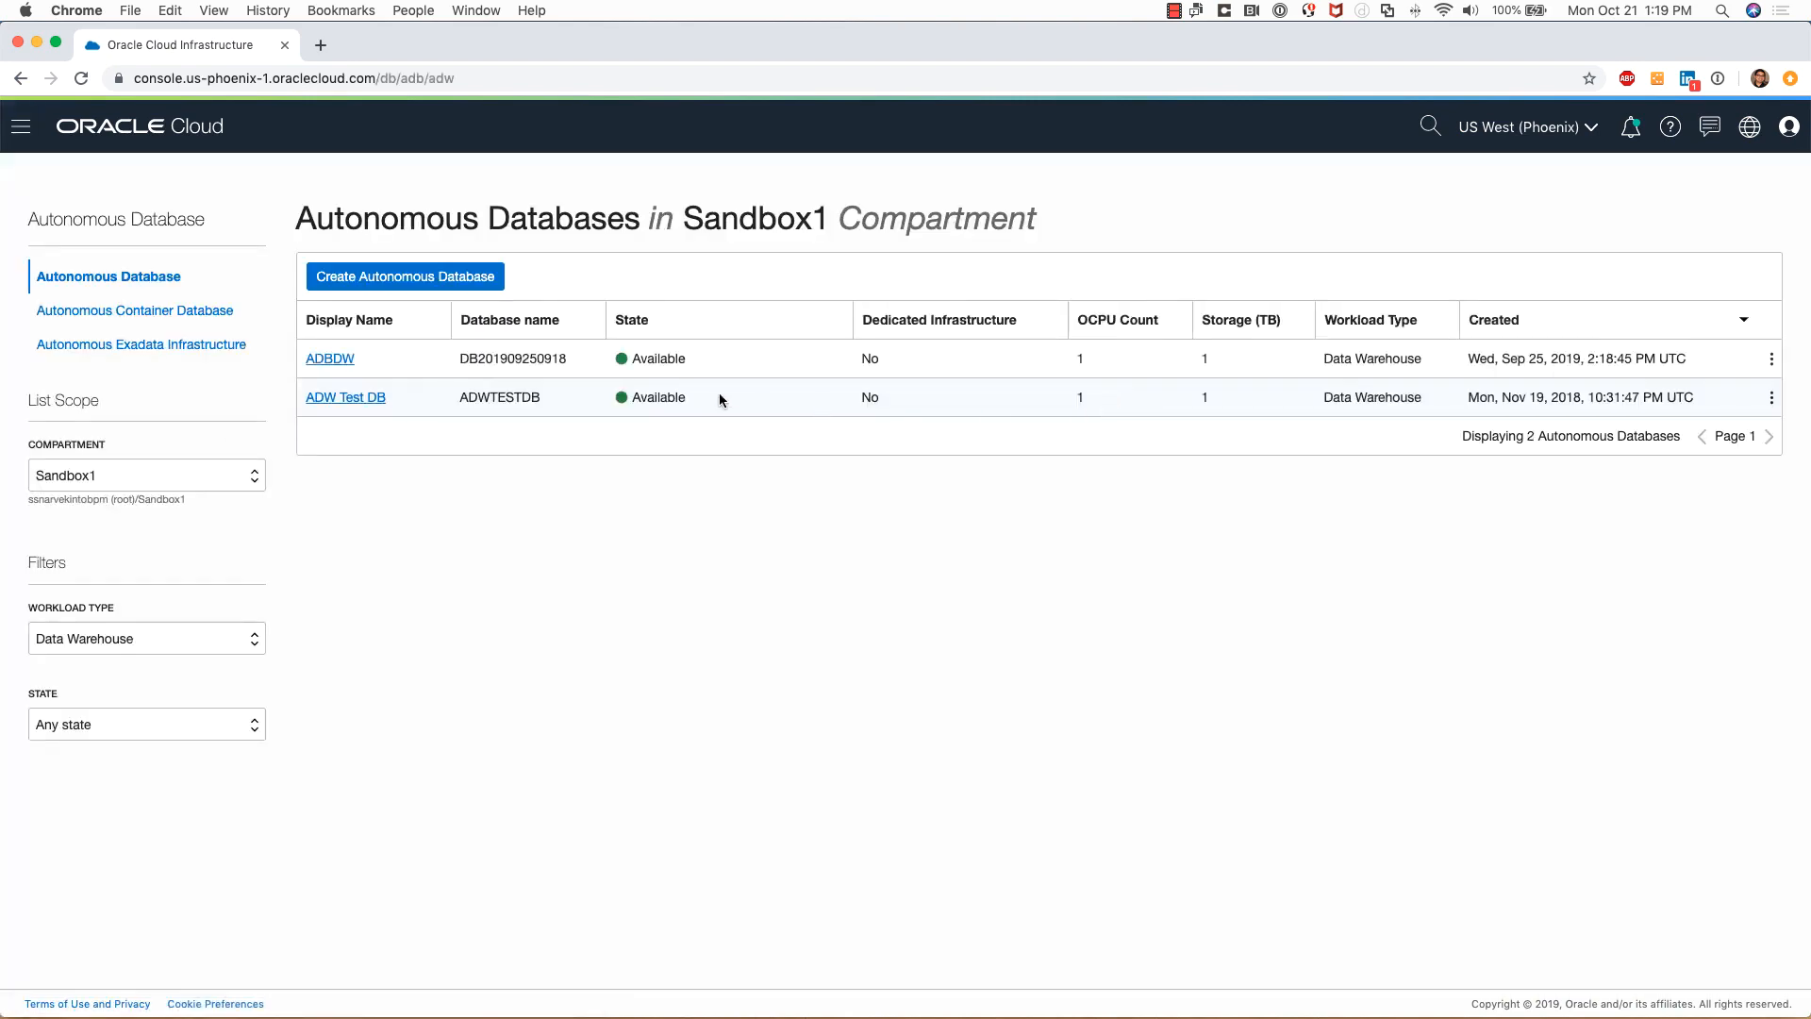
{"action": "left_click", "coordinate": [1771, 398]}
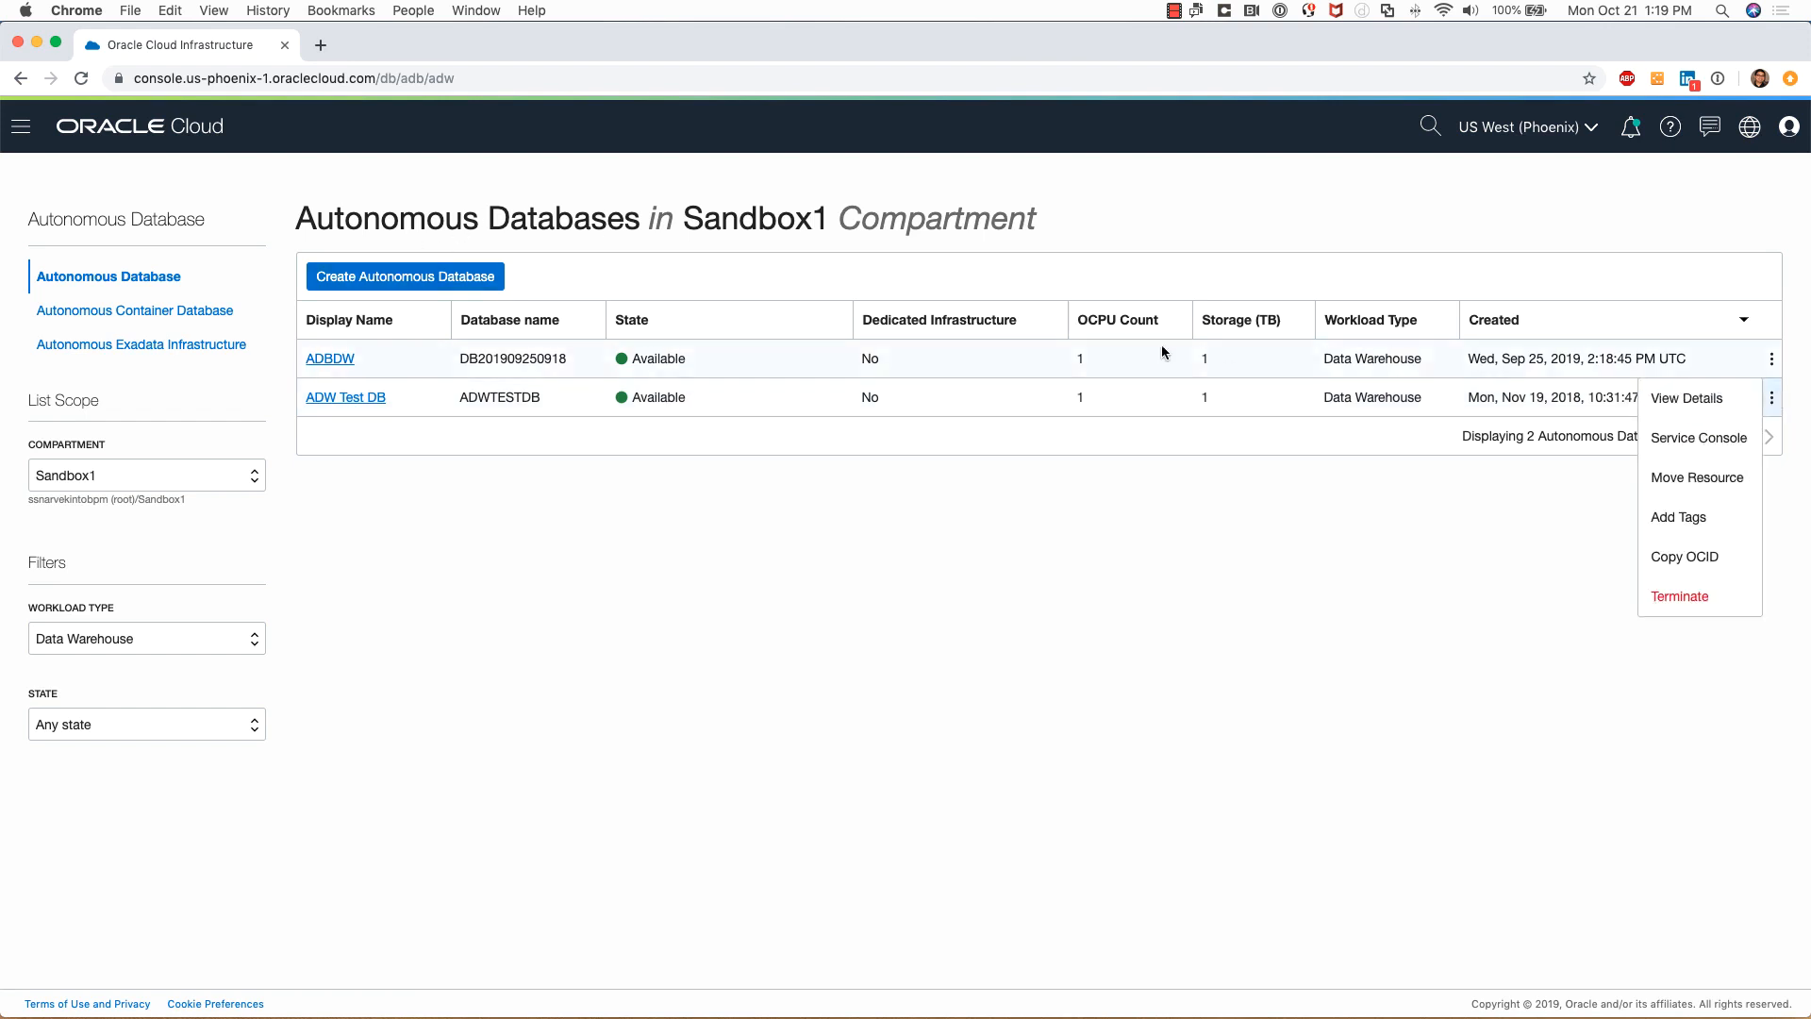
{"action": "left_click", "coordinate": [1163, 346]}
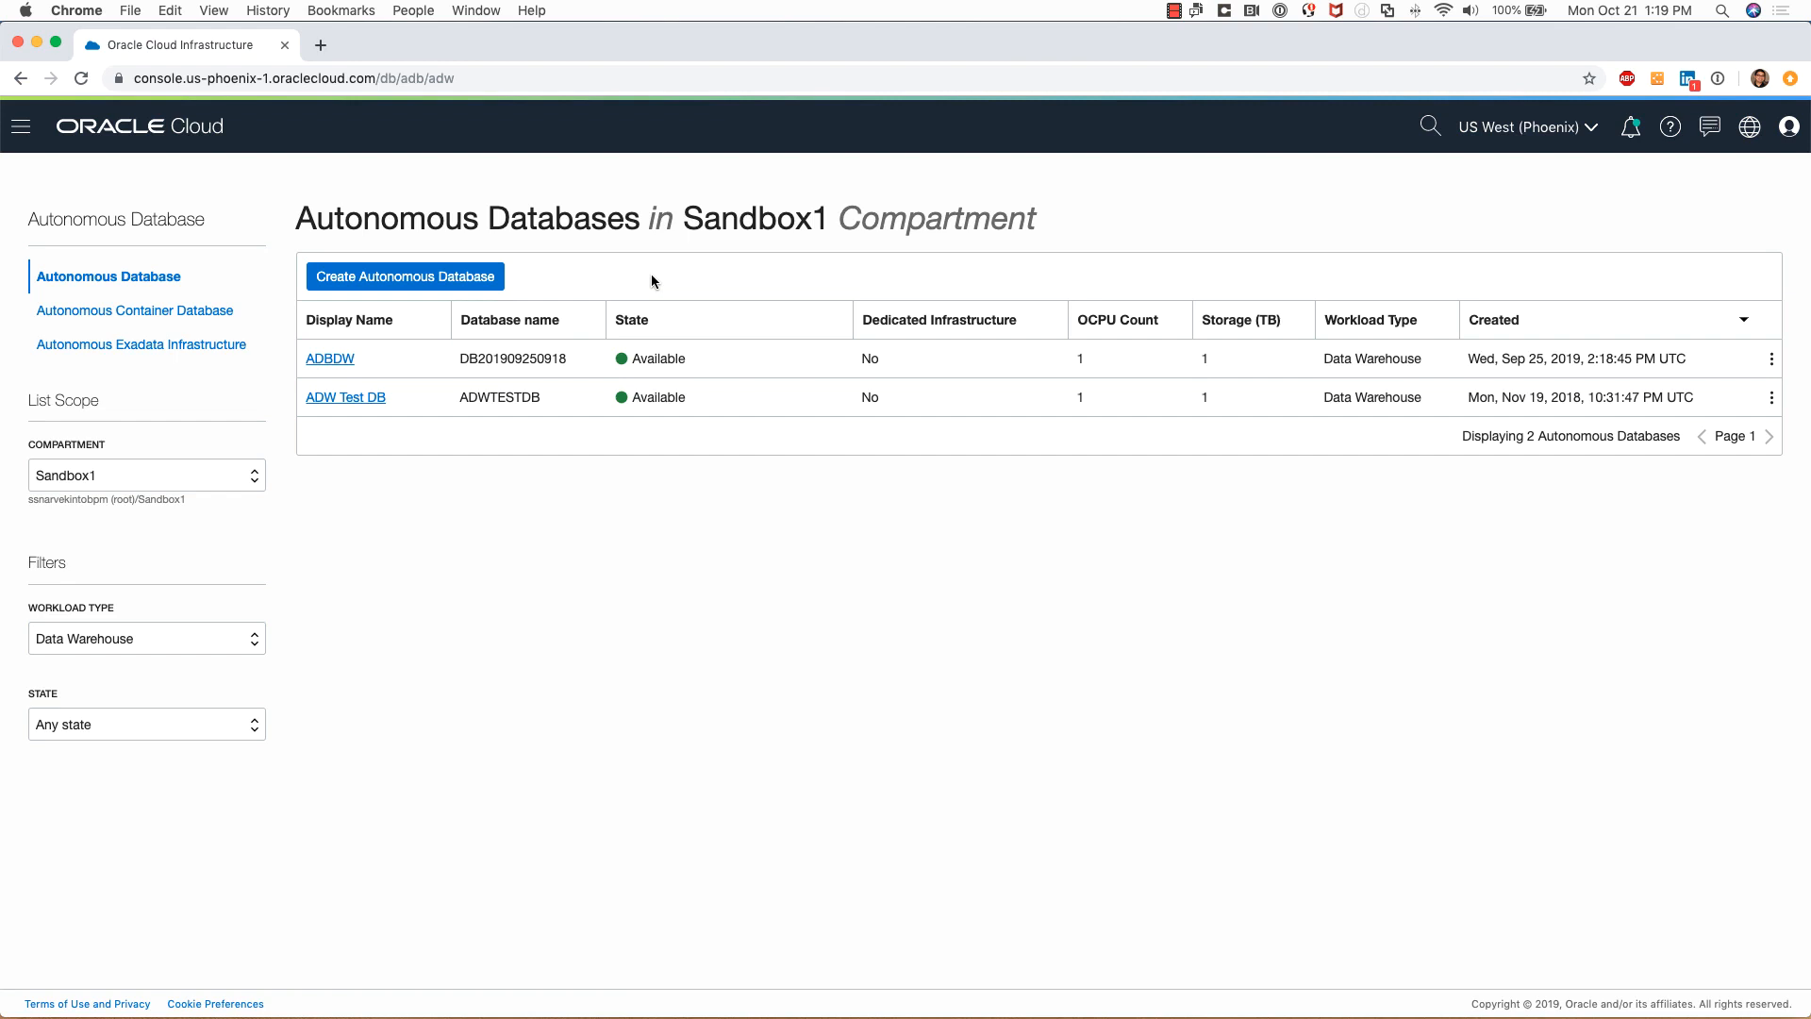
{"action": "left_click", "coordinate": [425, 277]}
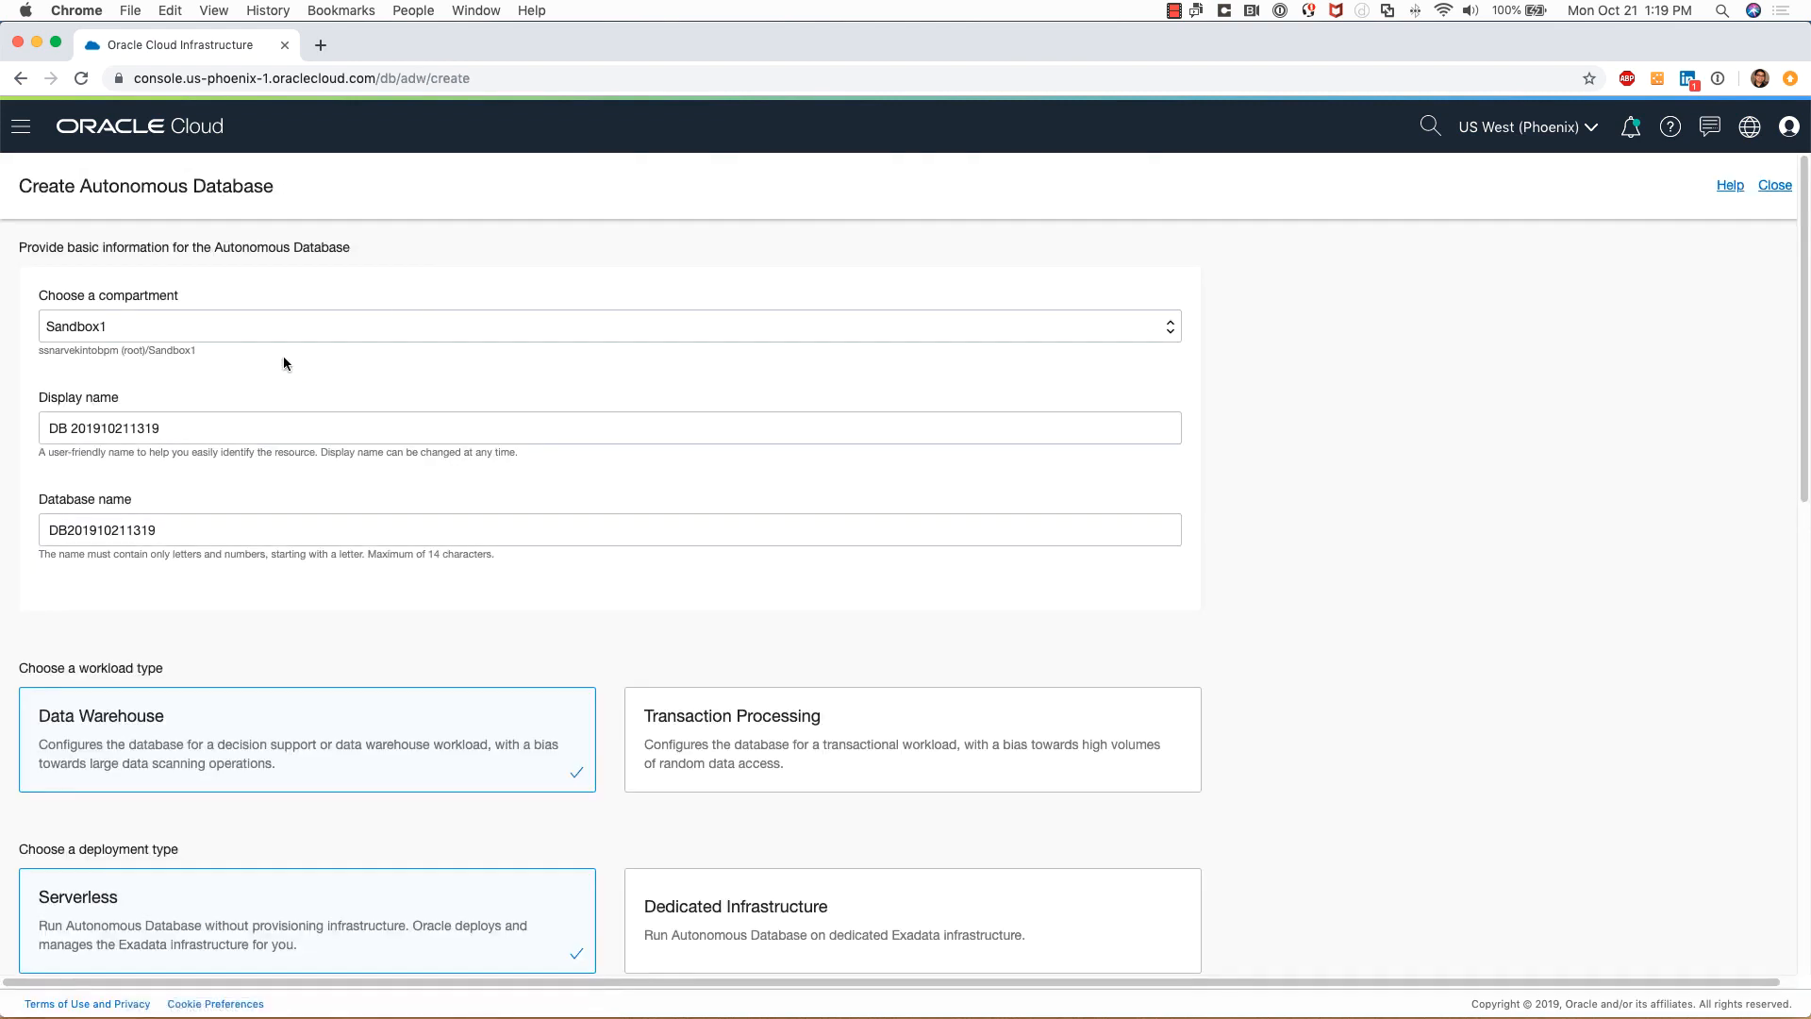
Keep compartment Sandbox1 and set the display name to 'Test Data Warehouse'
{"action": "left_click", "coordinate": [140, 324]}
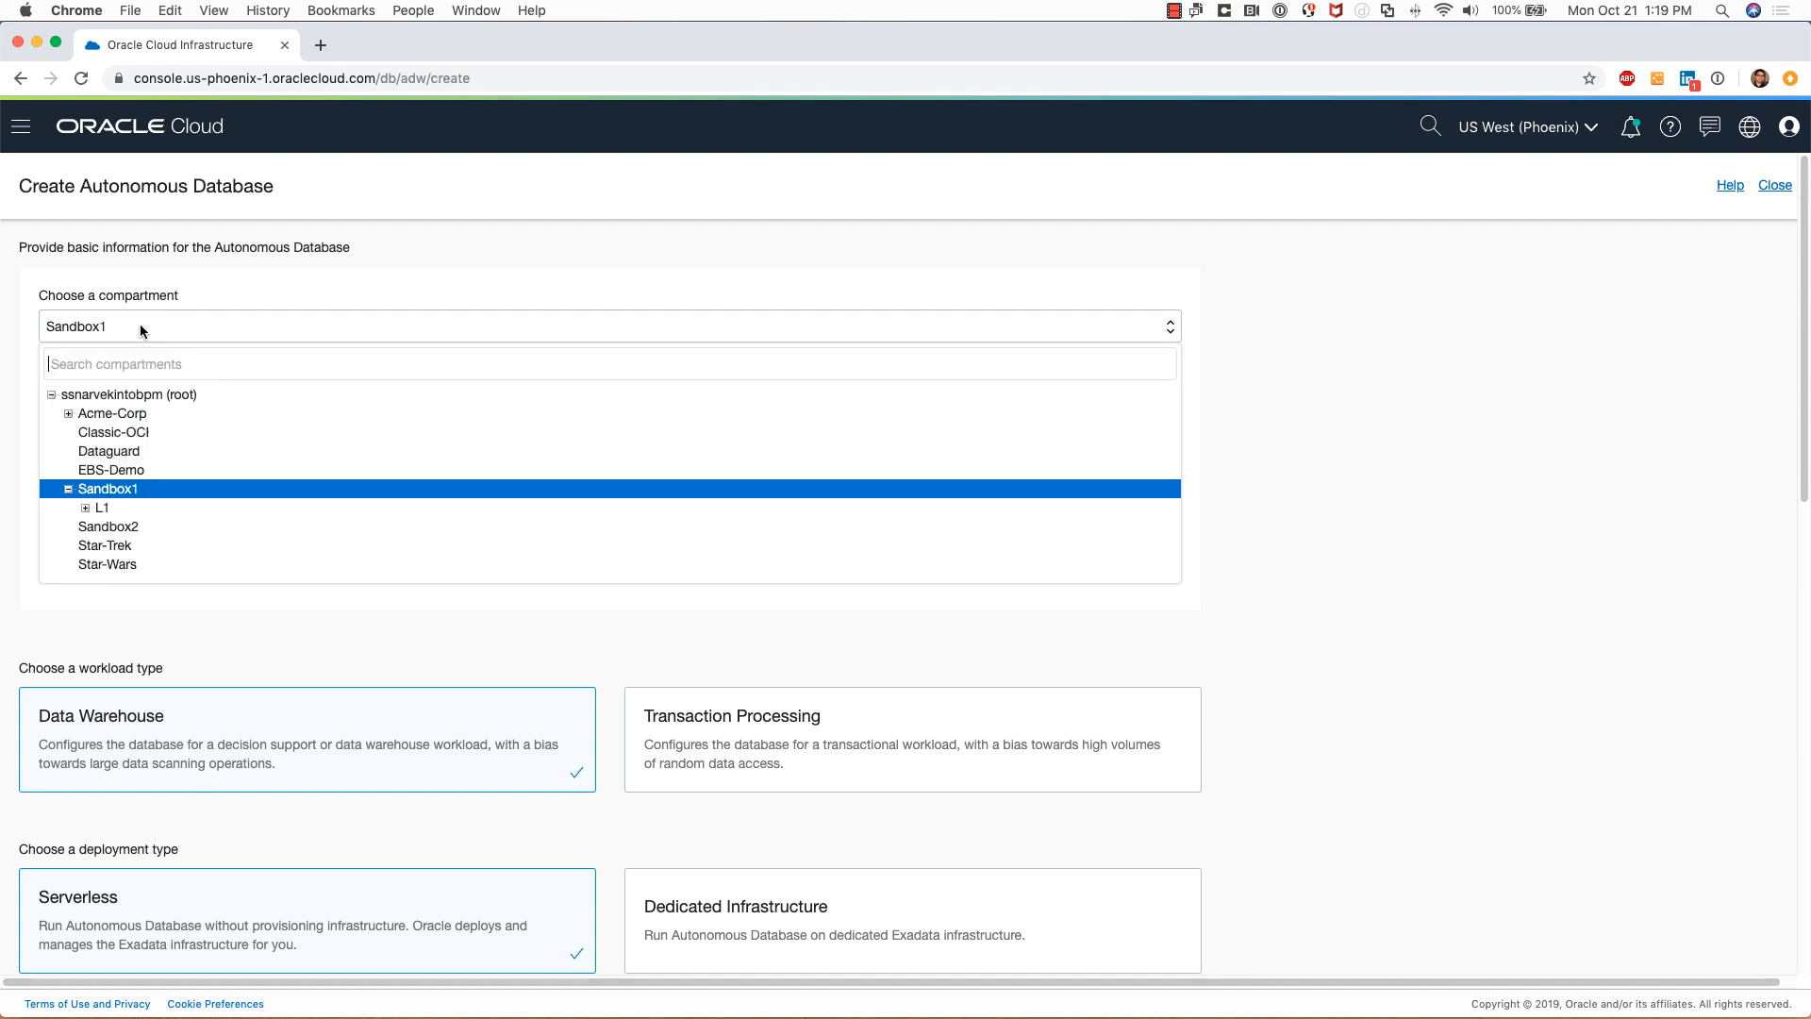
{"action": "left_click", "coordinate": [160, 487]}
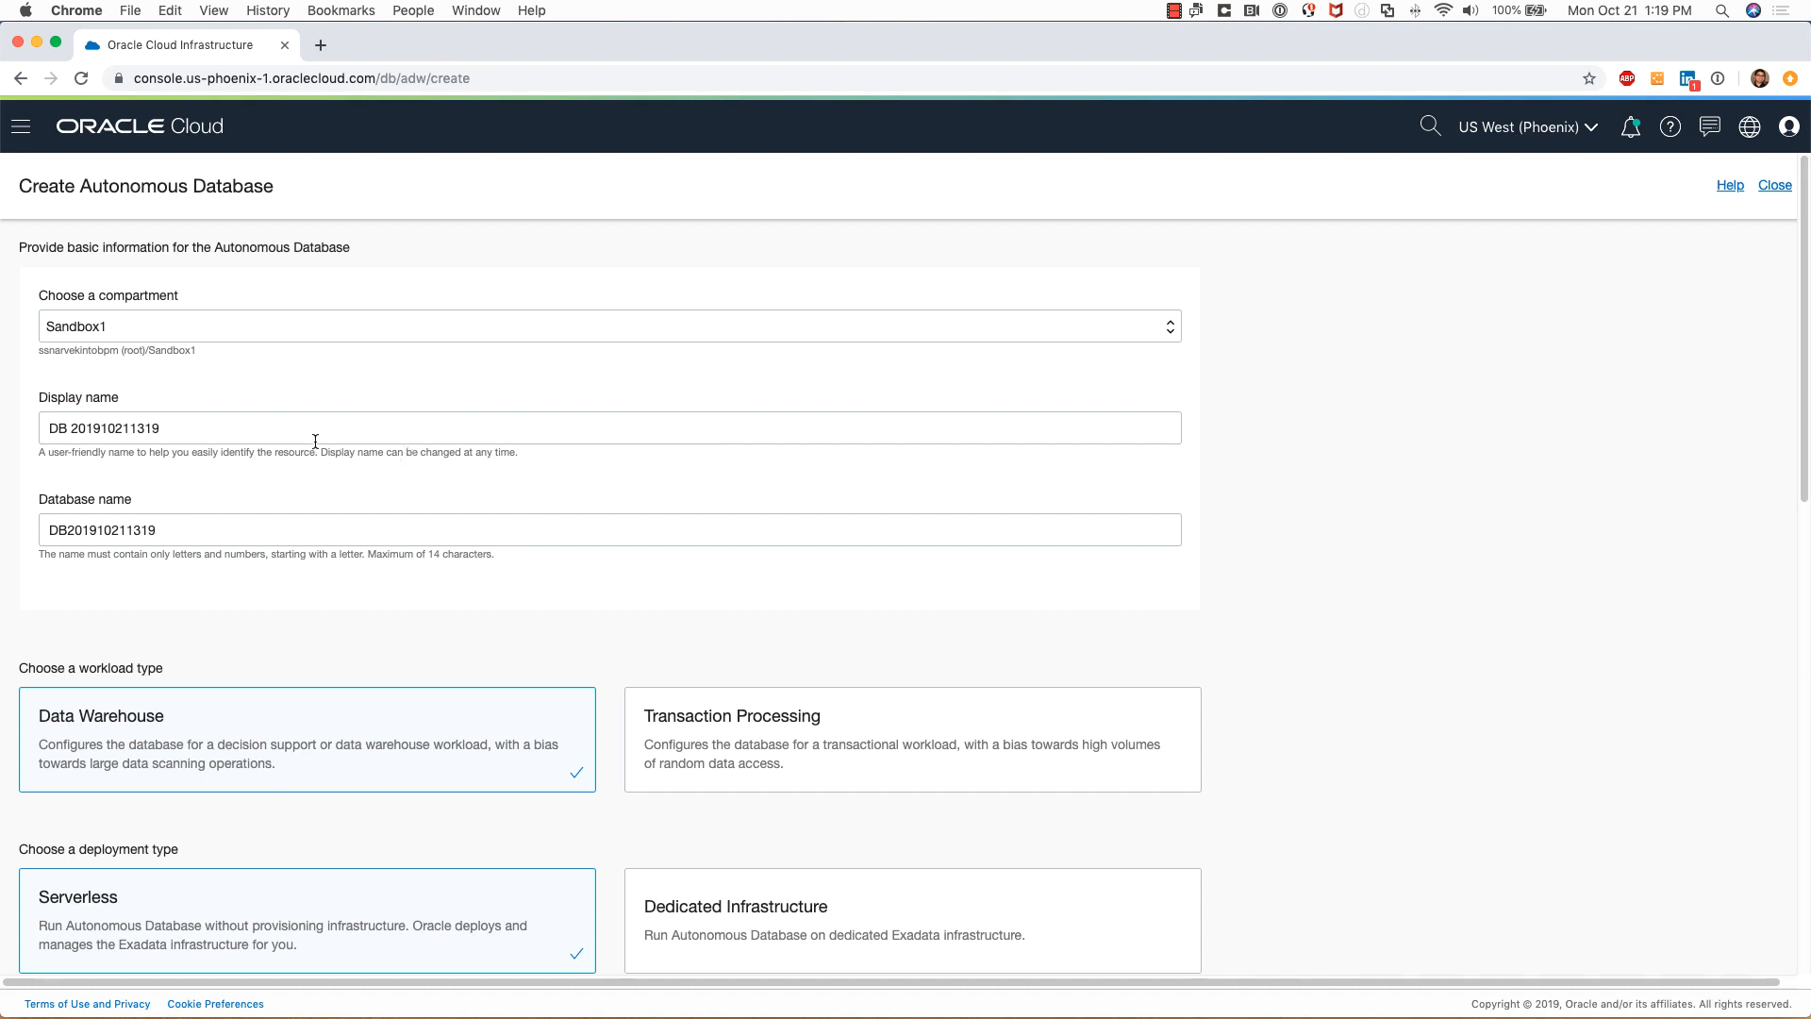
{"action": "left_click_drag", "start_coordinate": [291, 429], "coordinate": [3, 425]}
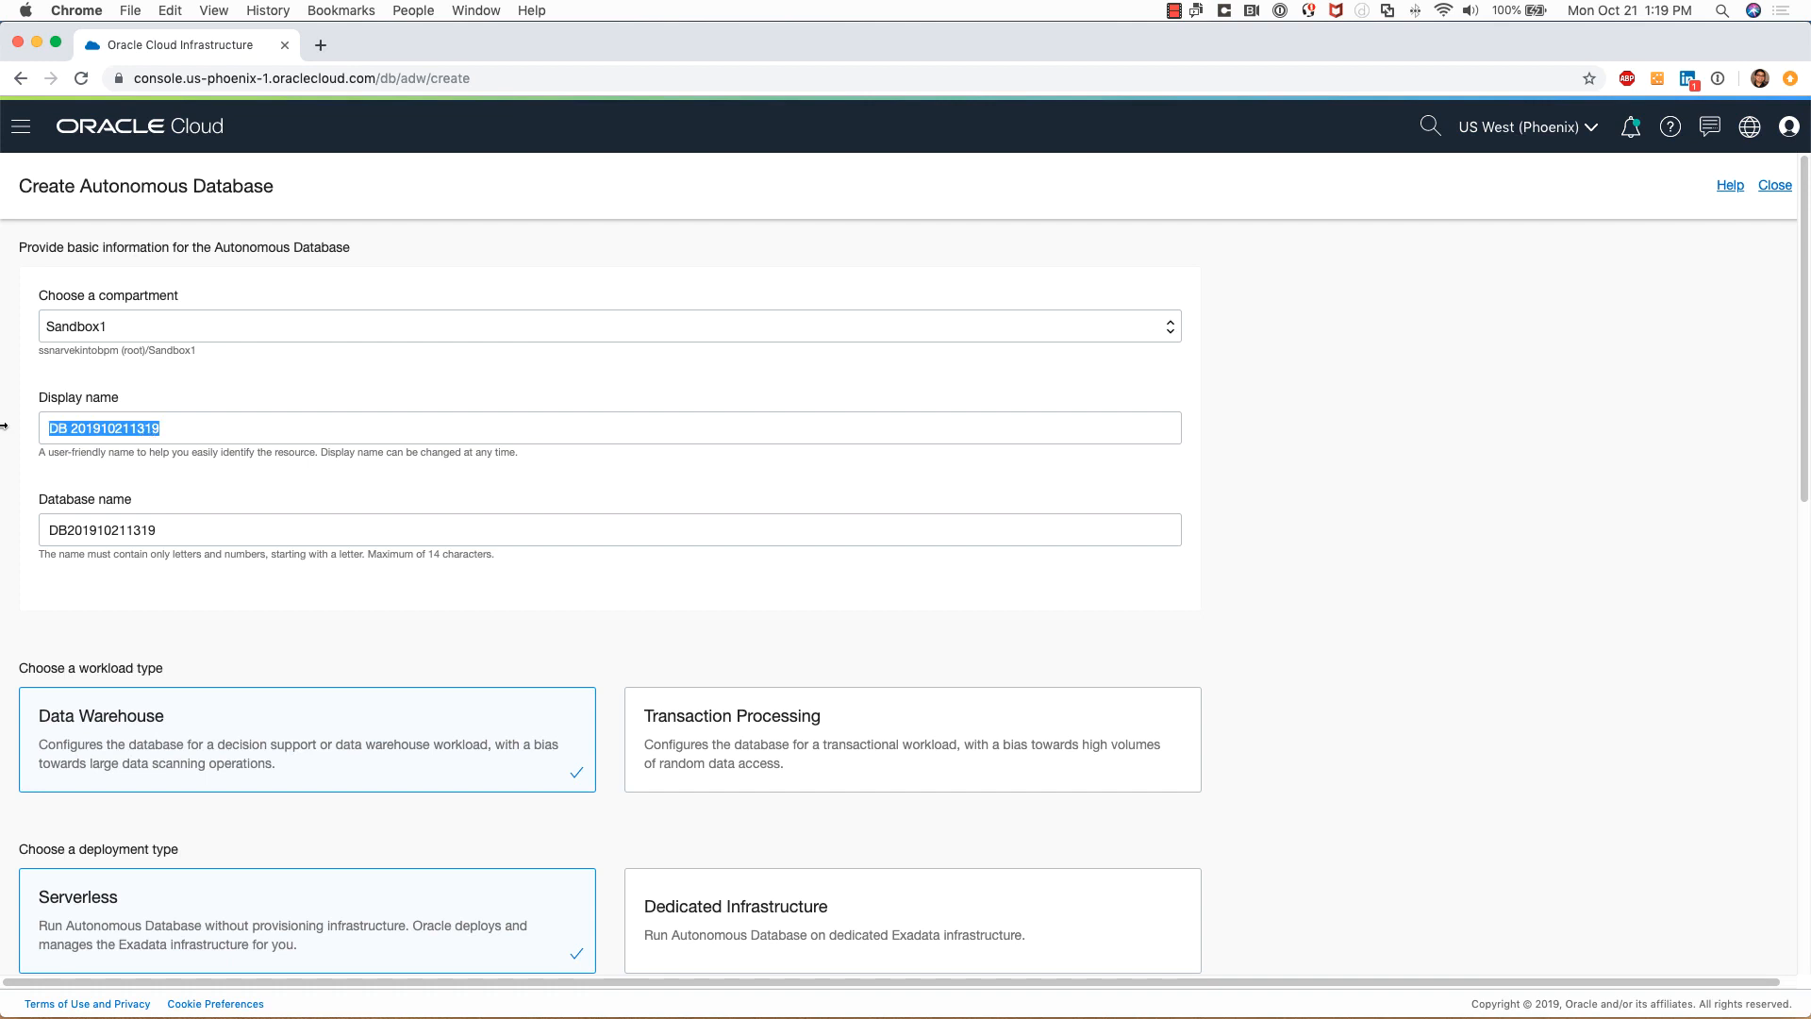
{"action": "type", "text": "Test"}
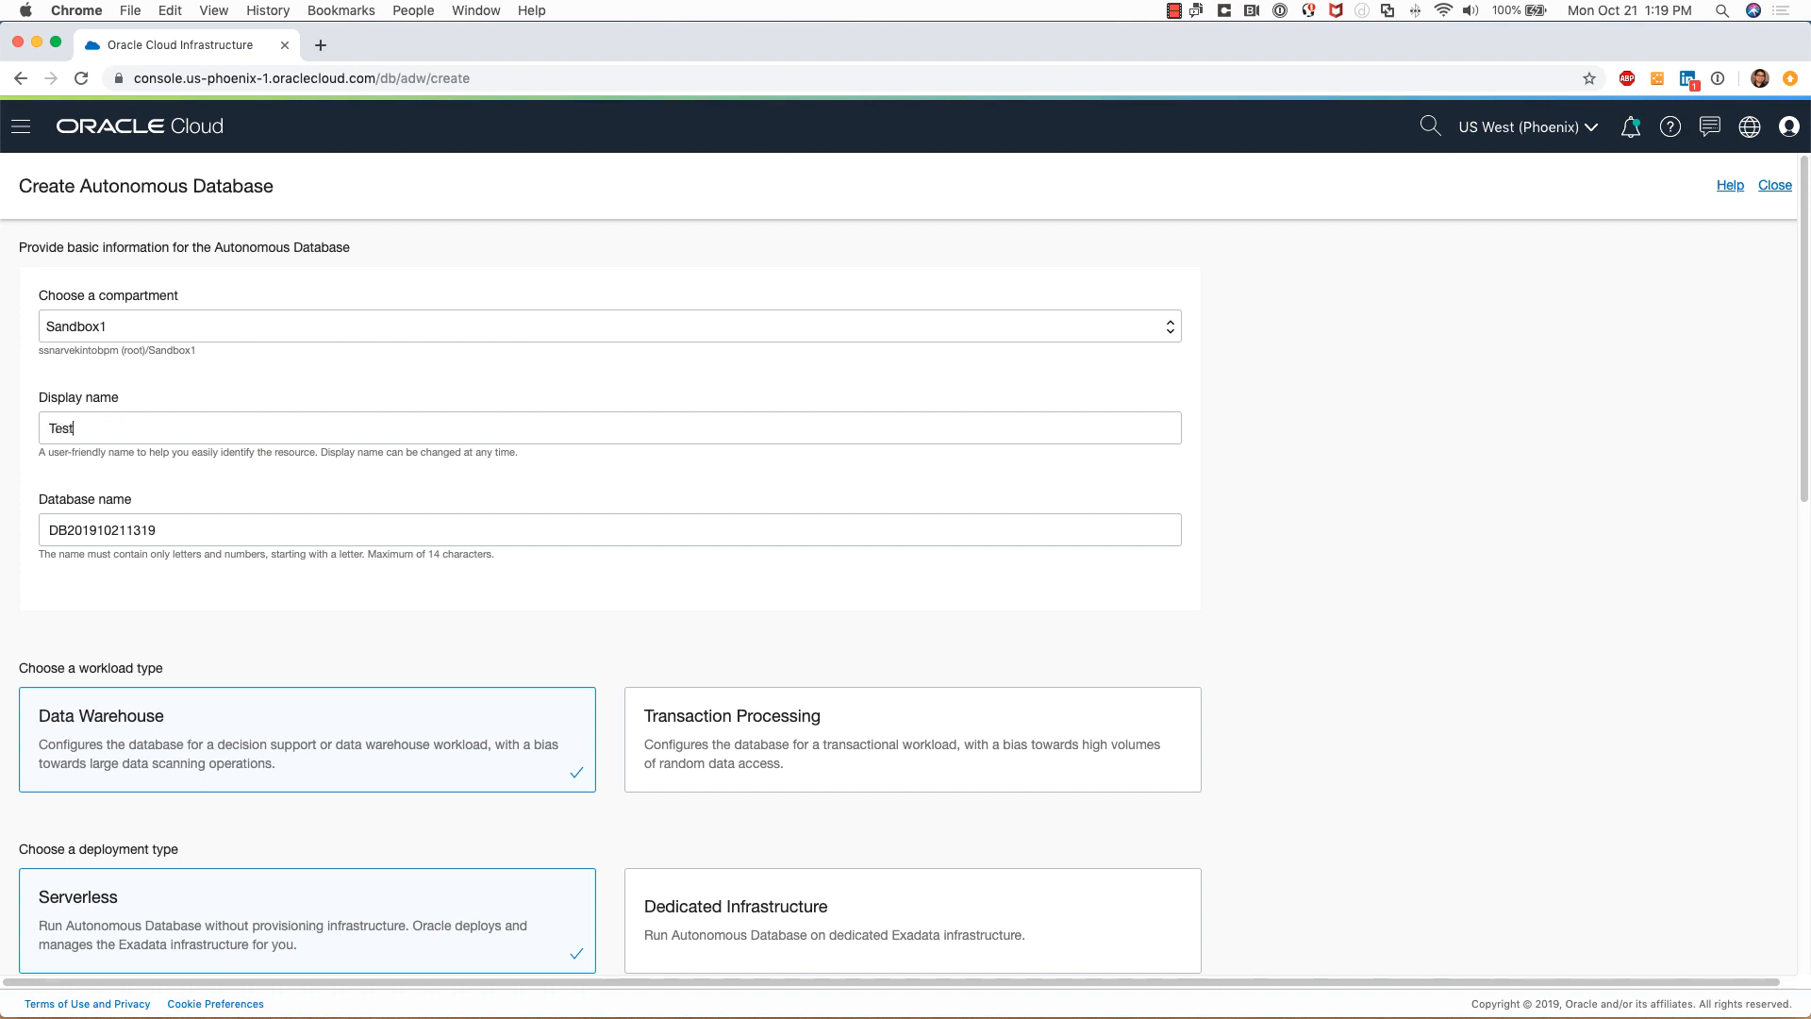
{"action": "type", "text": " Data Warehouse"}
{"action": "scroll", "coordinate": [401, 608], "scroll_direction": "down", "scroll_amount": 2}
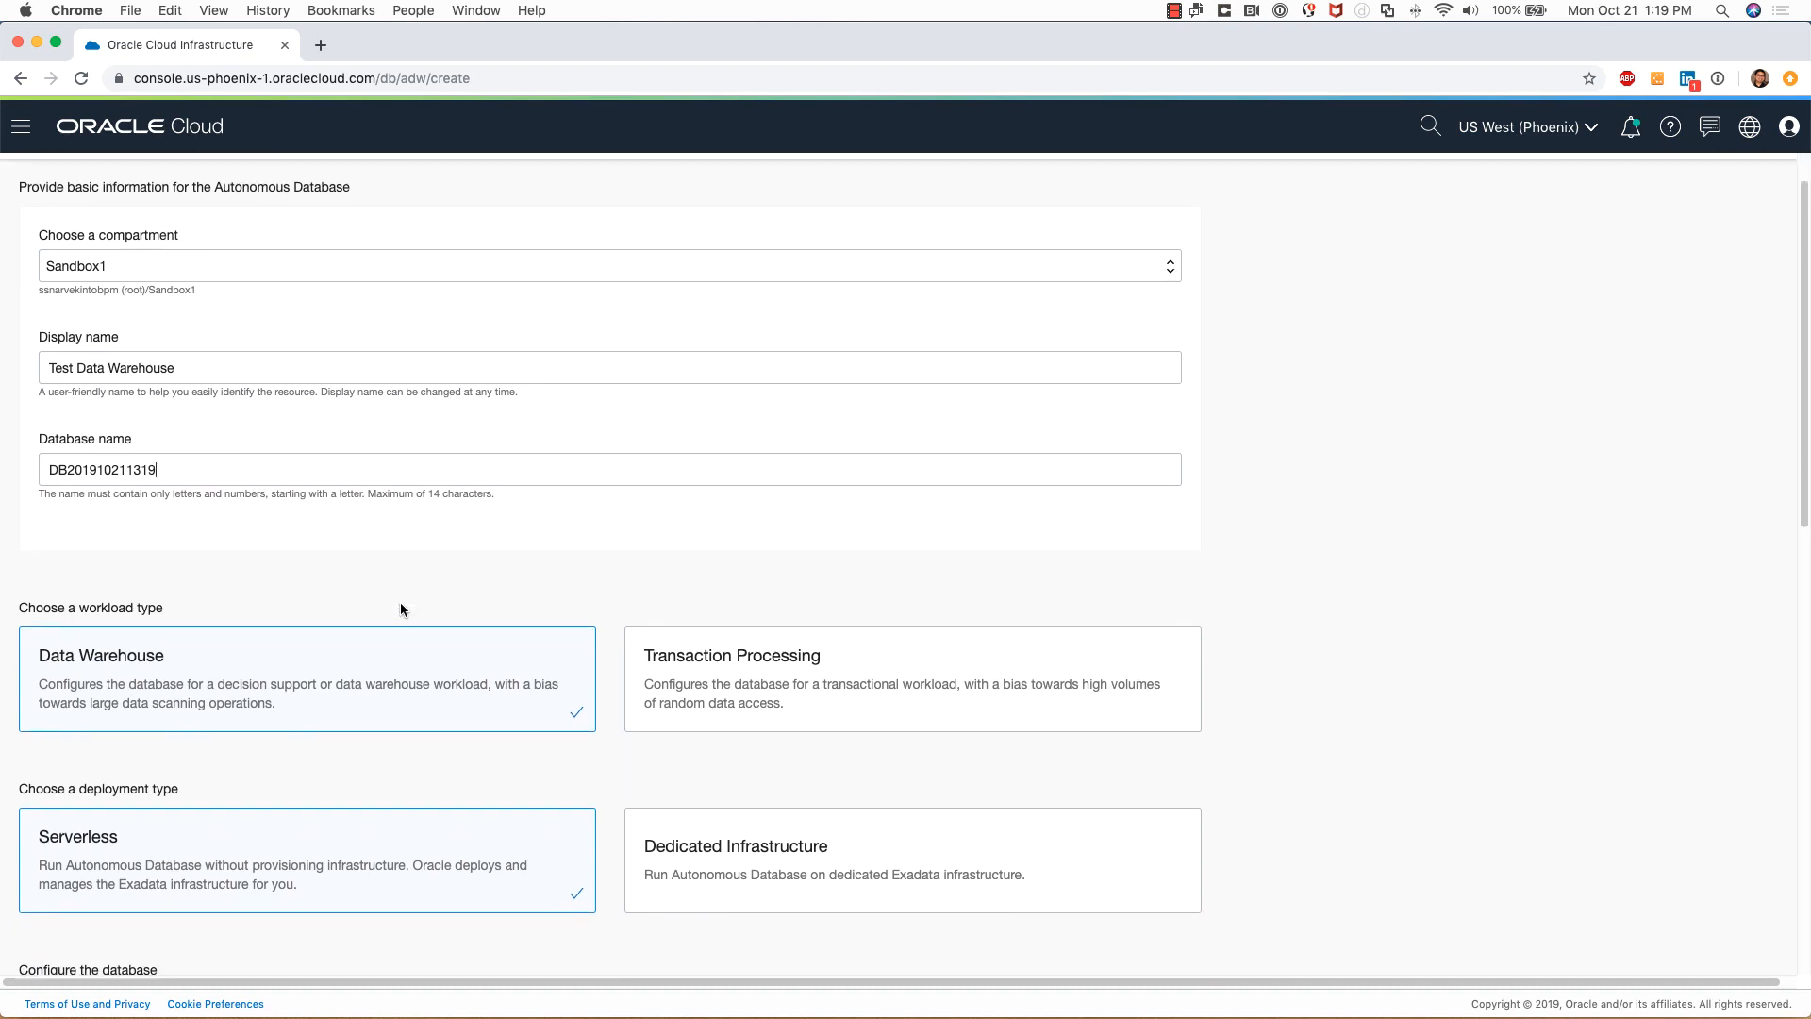
{"action": "scroll", "coordinate": [400, 608], "scroll_direction": "down", "scroll_amount": 1}
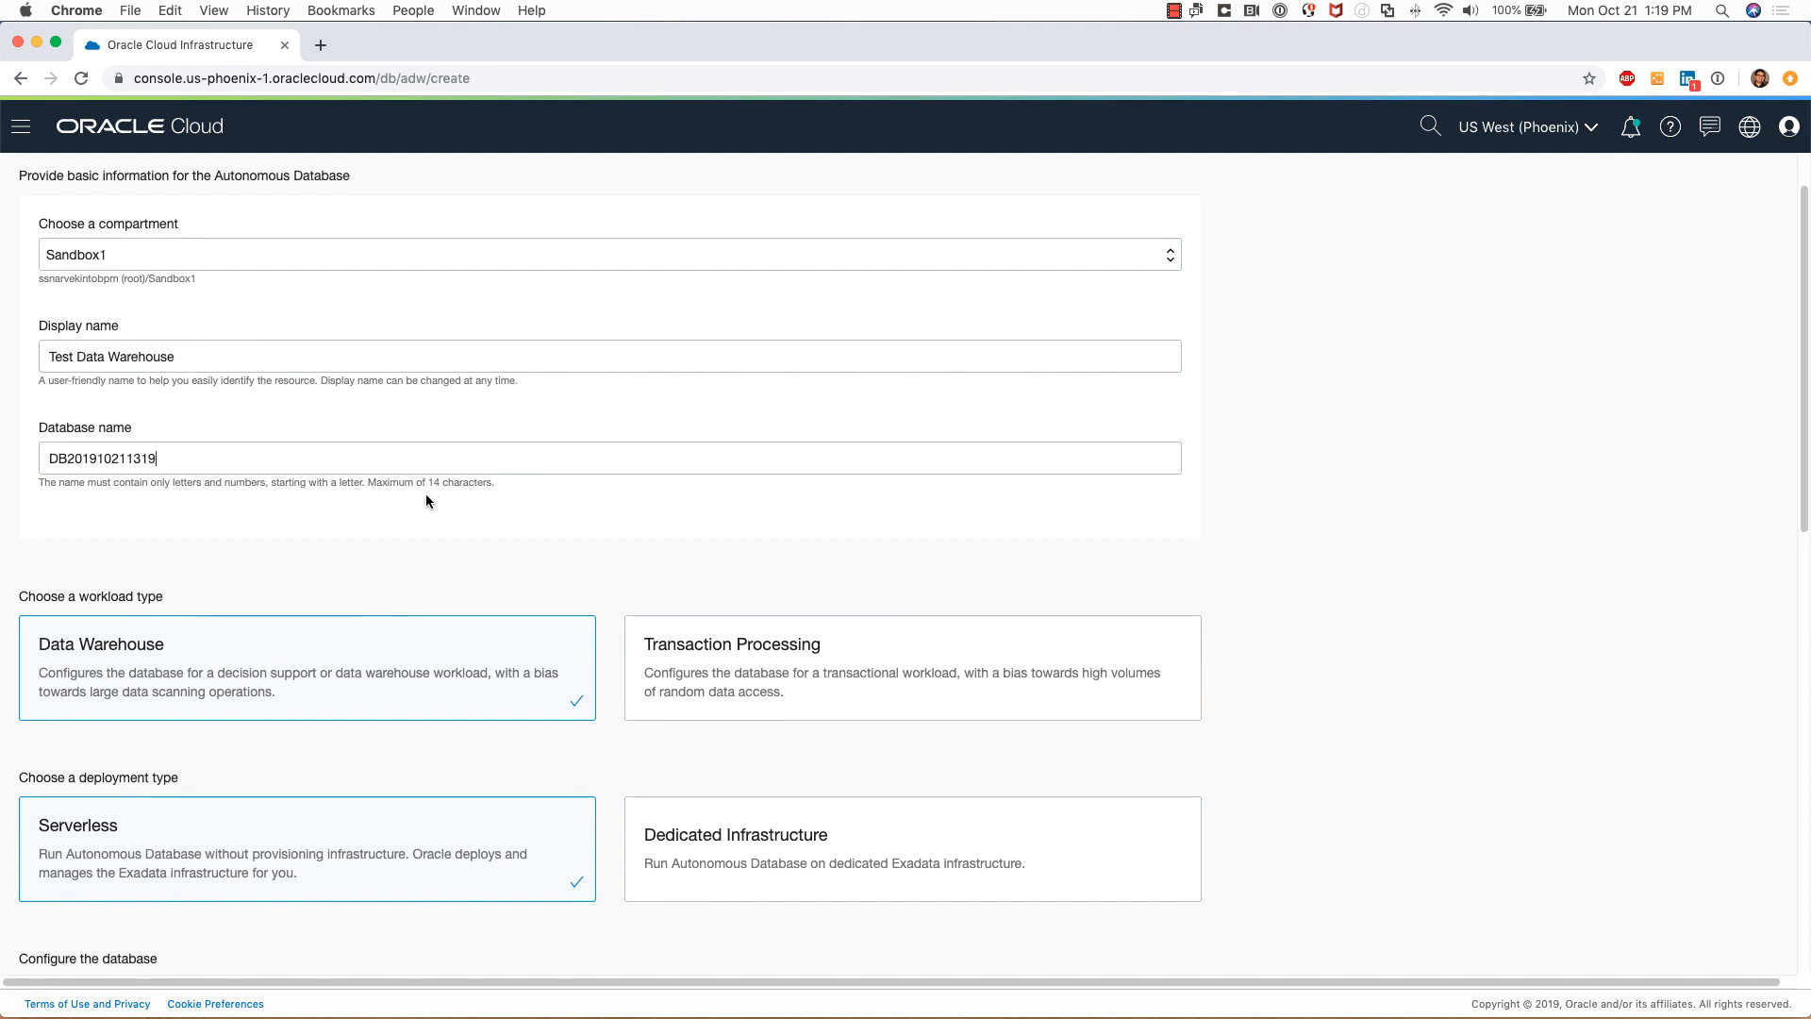
{"action": "scroll", "coordinate": [457, 543], "scroll_direction": "down", "scroll_amount": 5}
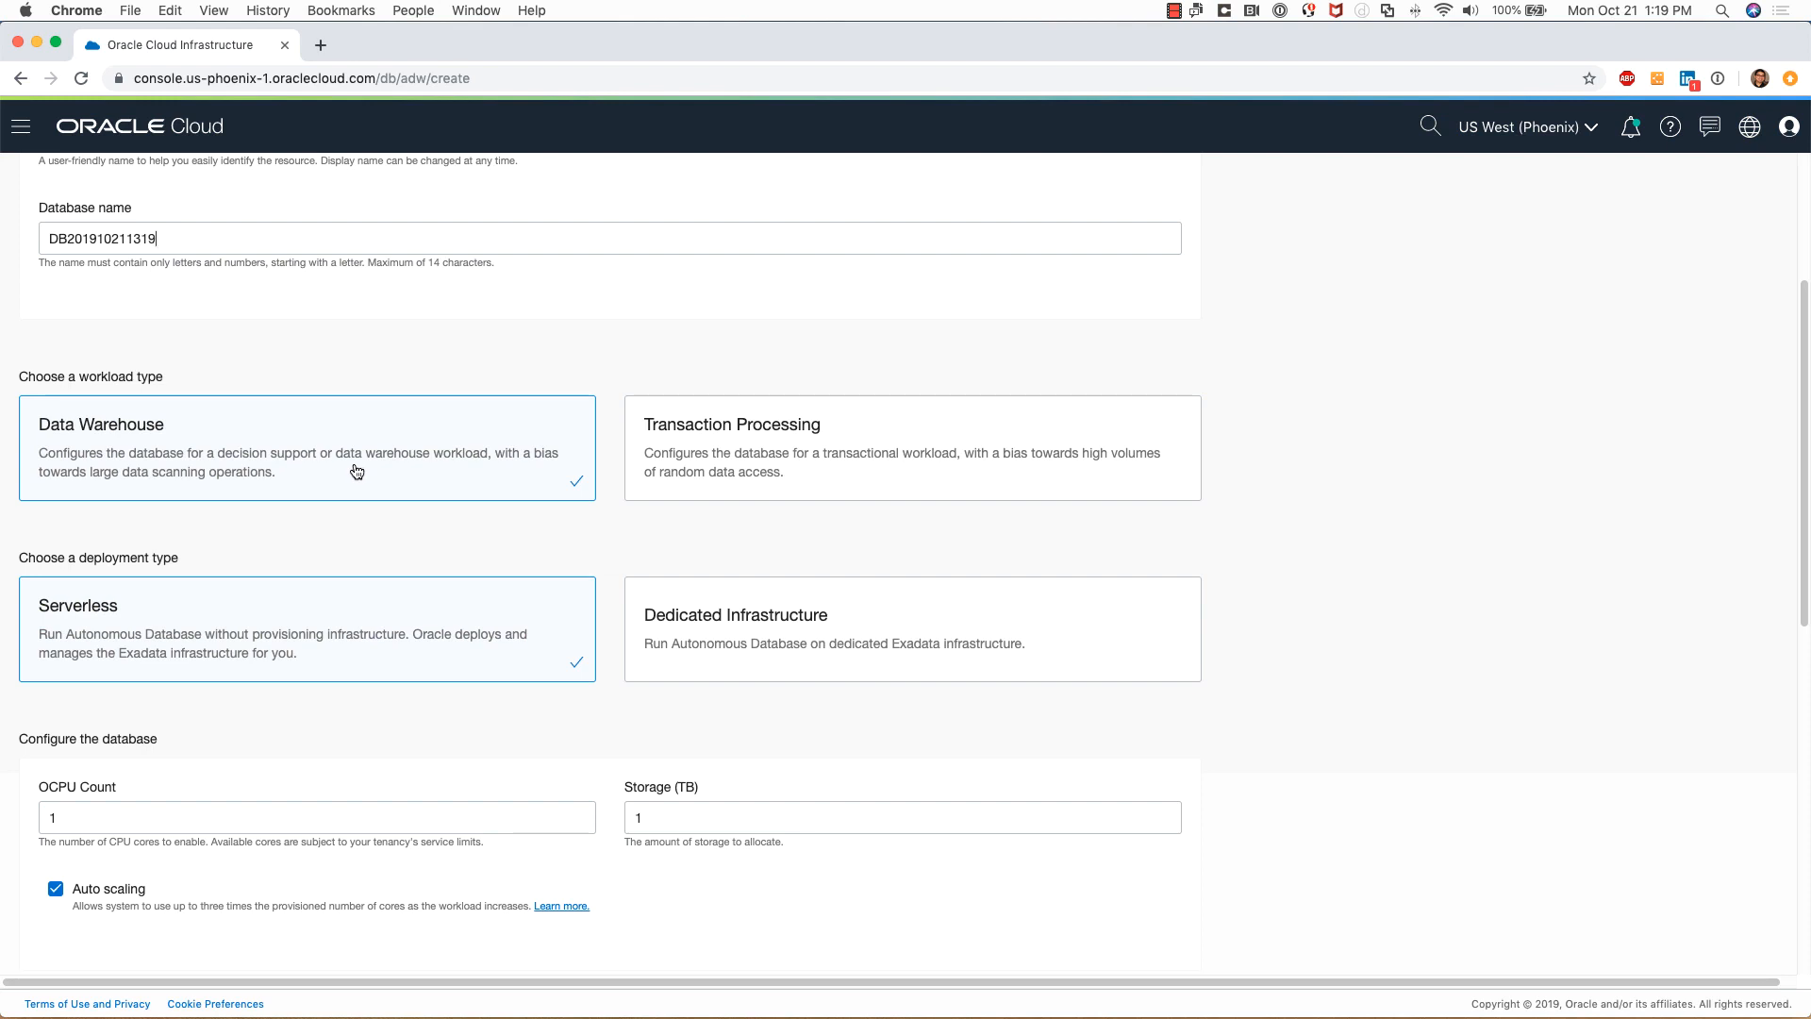
{"action": "scroll", "coordinate": [356, 521], "scroll_direction": "down", "scroll_amount": 5}
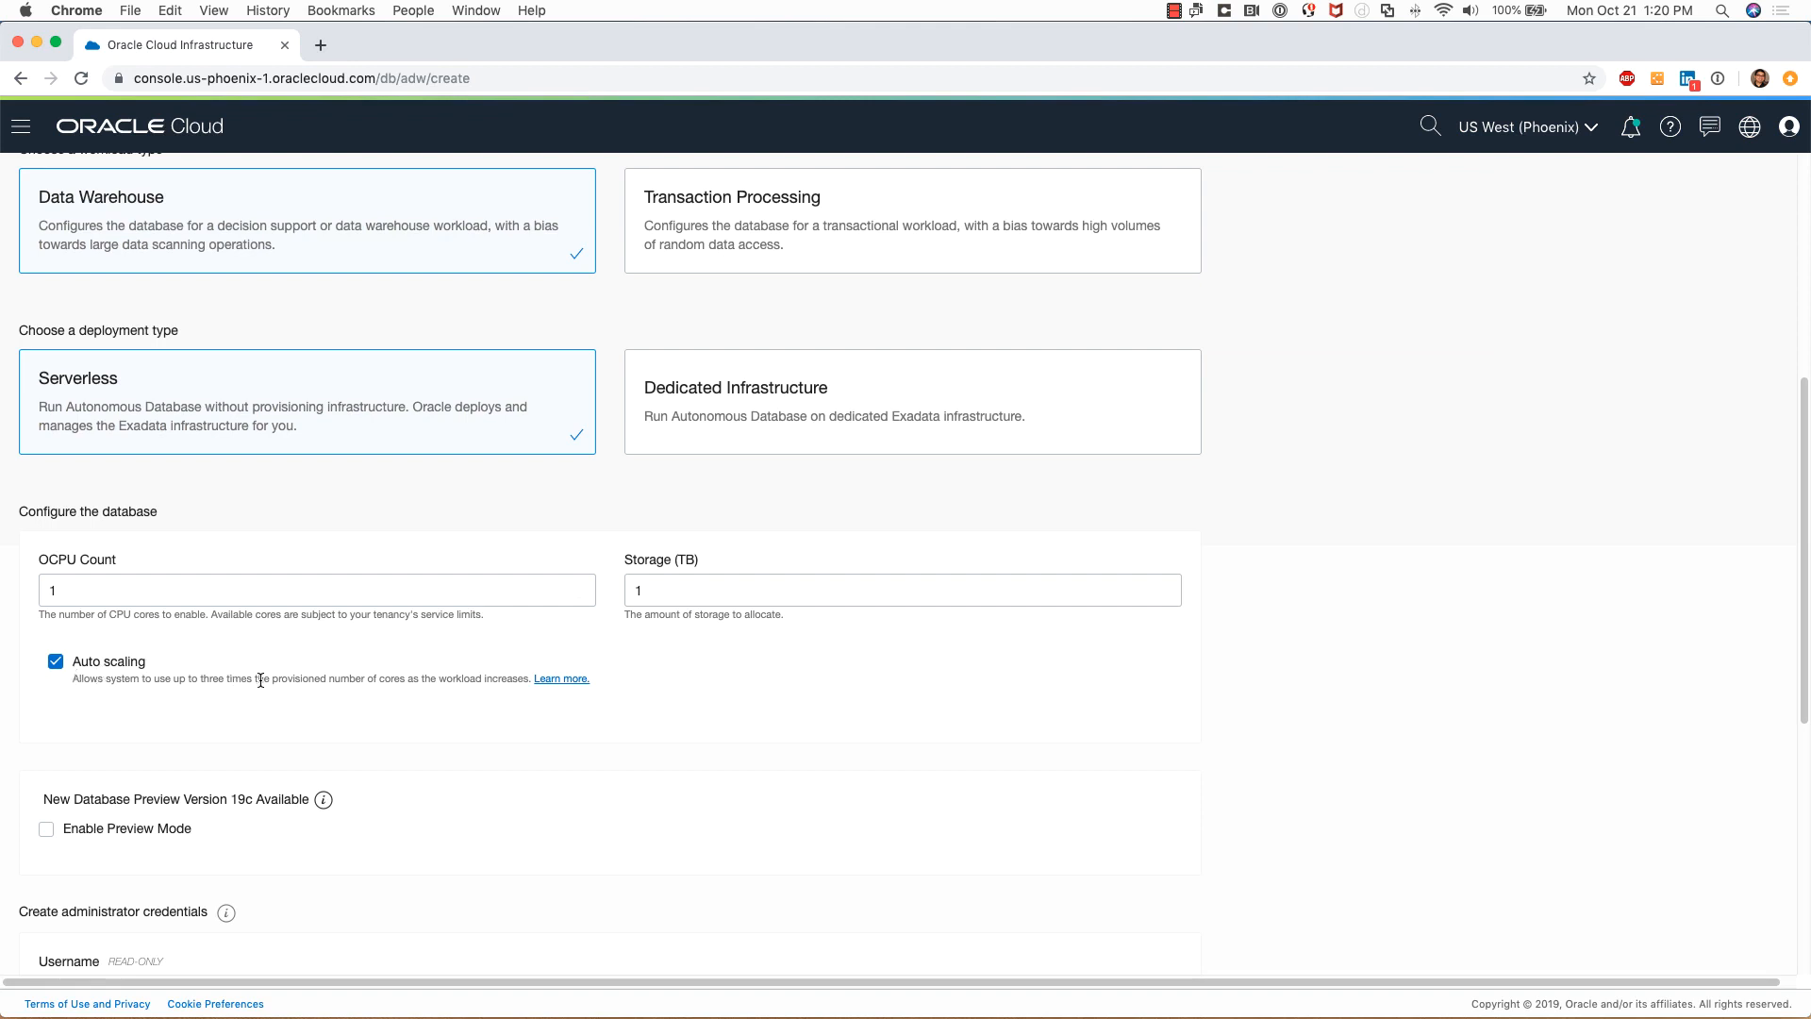
{"action": "scroll", "coordinate": [261, 681], "scroll_direction": "down", "scroll_amount": 5}
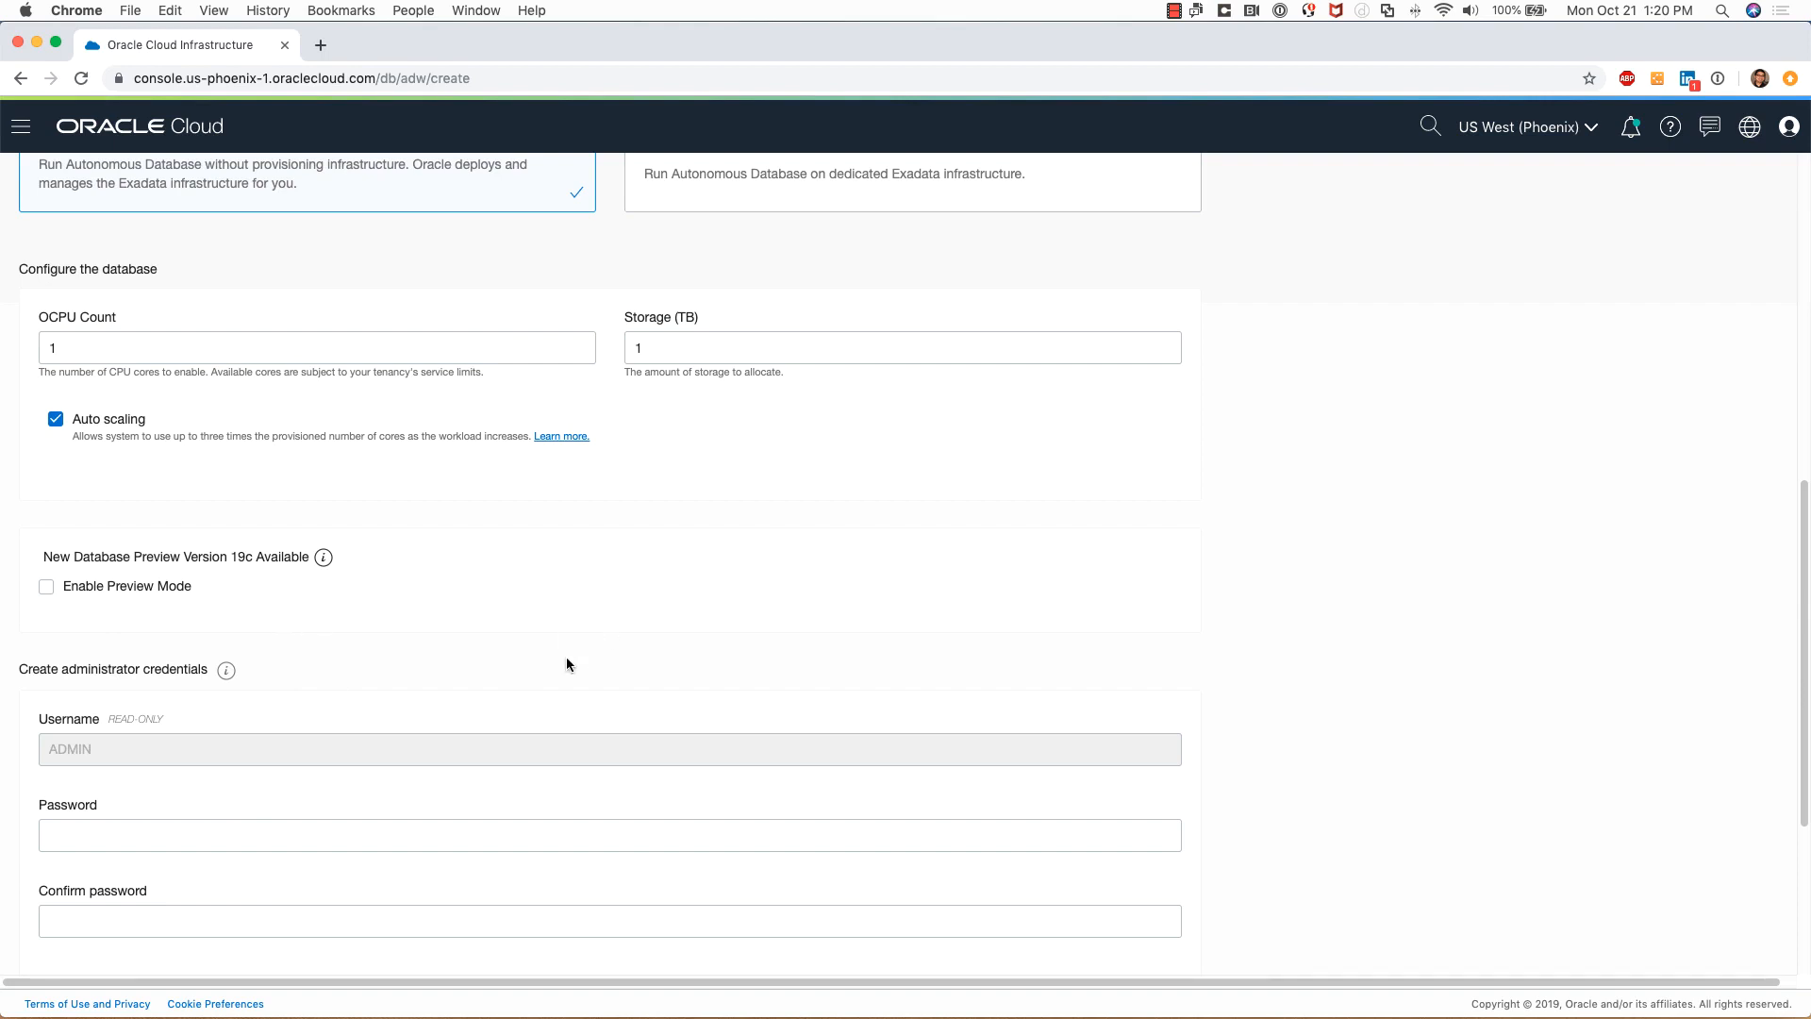
{"action": "scroll", "coordinate": [566, 660], "scroll_direction": "down", "scroll_amount": 5}
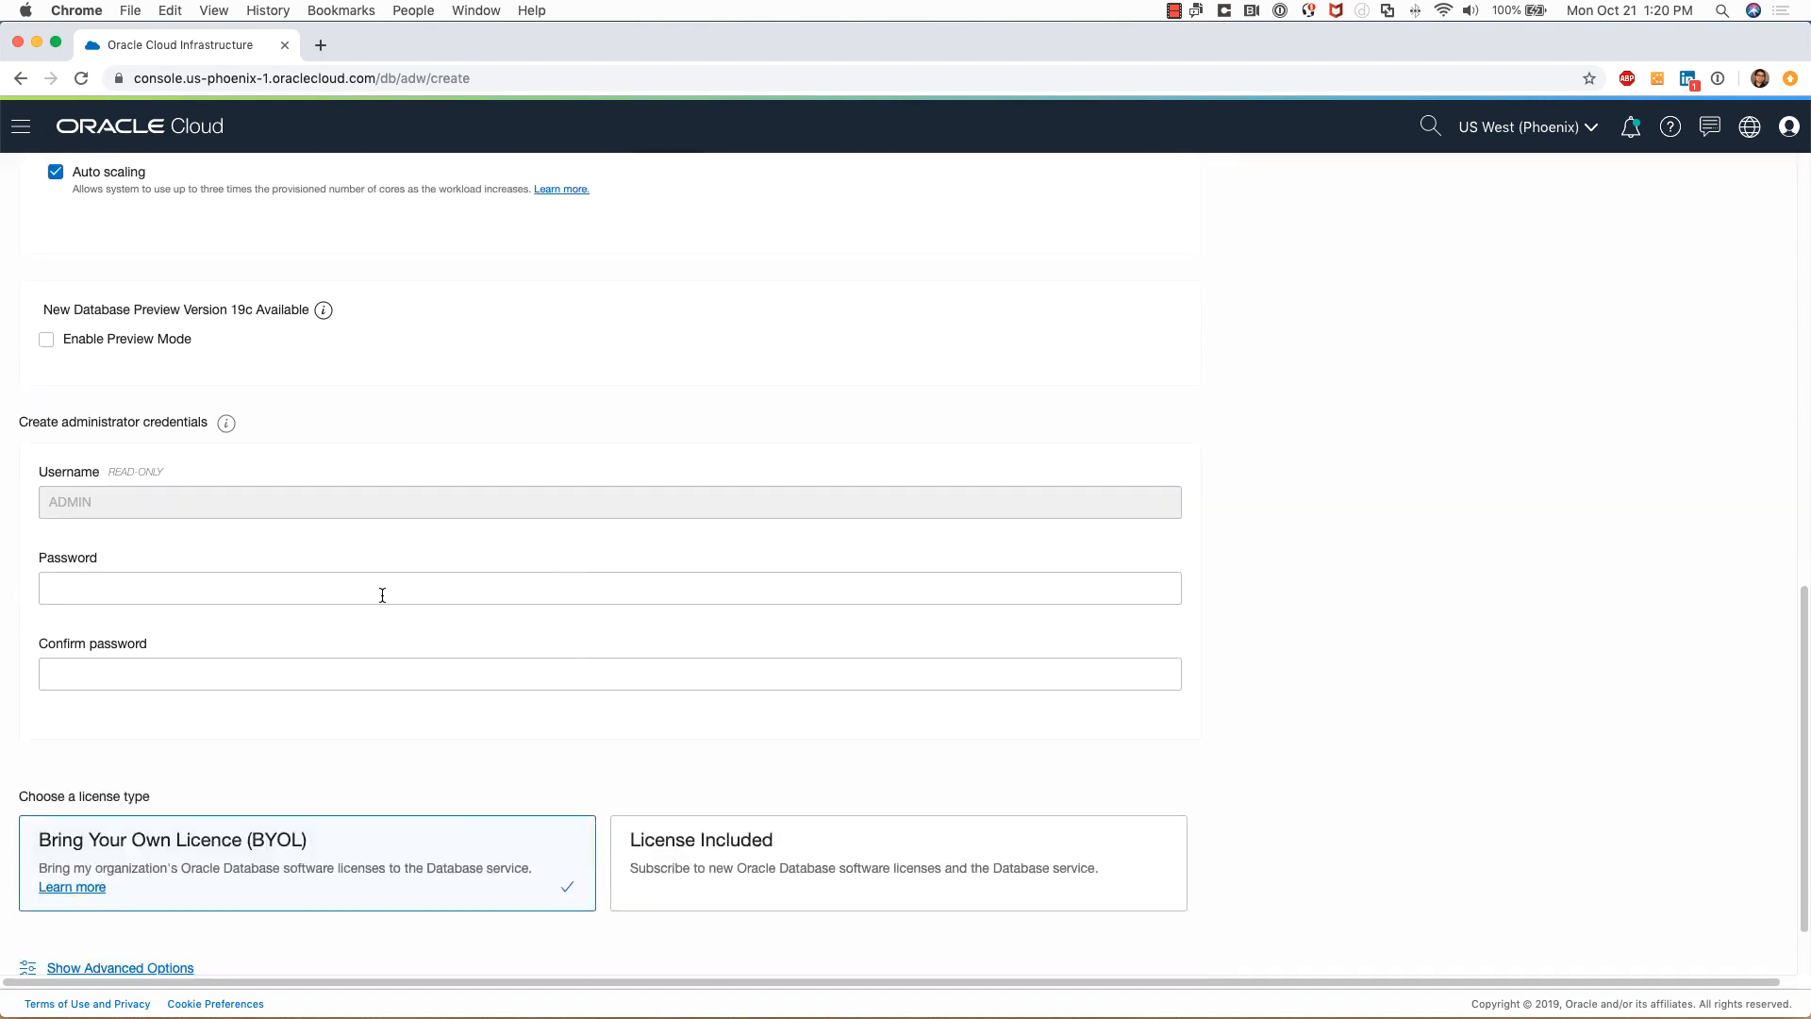
Enter the ADMIN password and confirm it
{"action": "left_click", "coordinate": [373, 585]}
{"action": "type", "text": "•••"}
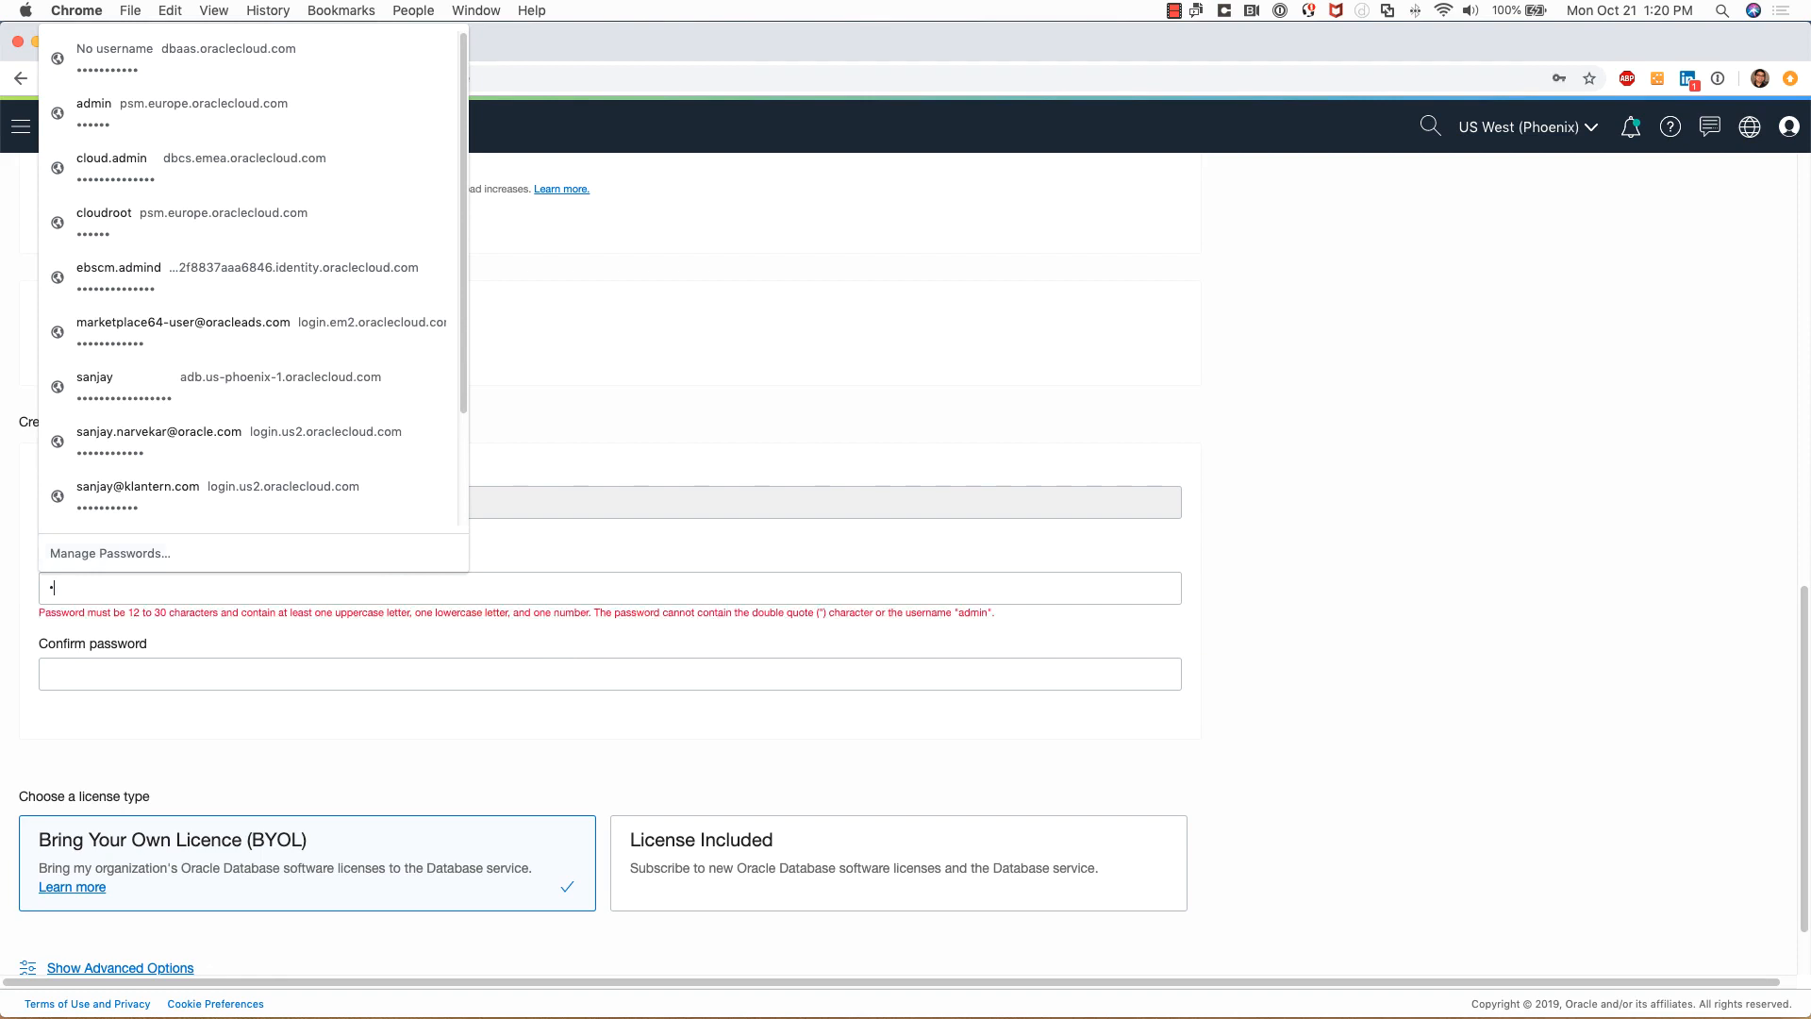
{"action": "type", "text": "•••••••••"}
{"action": "key", "text": "Tab"}
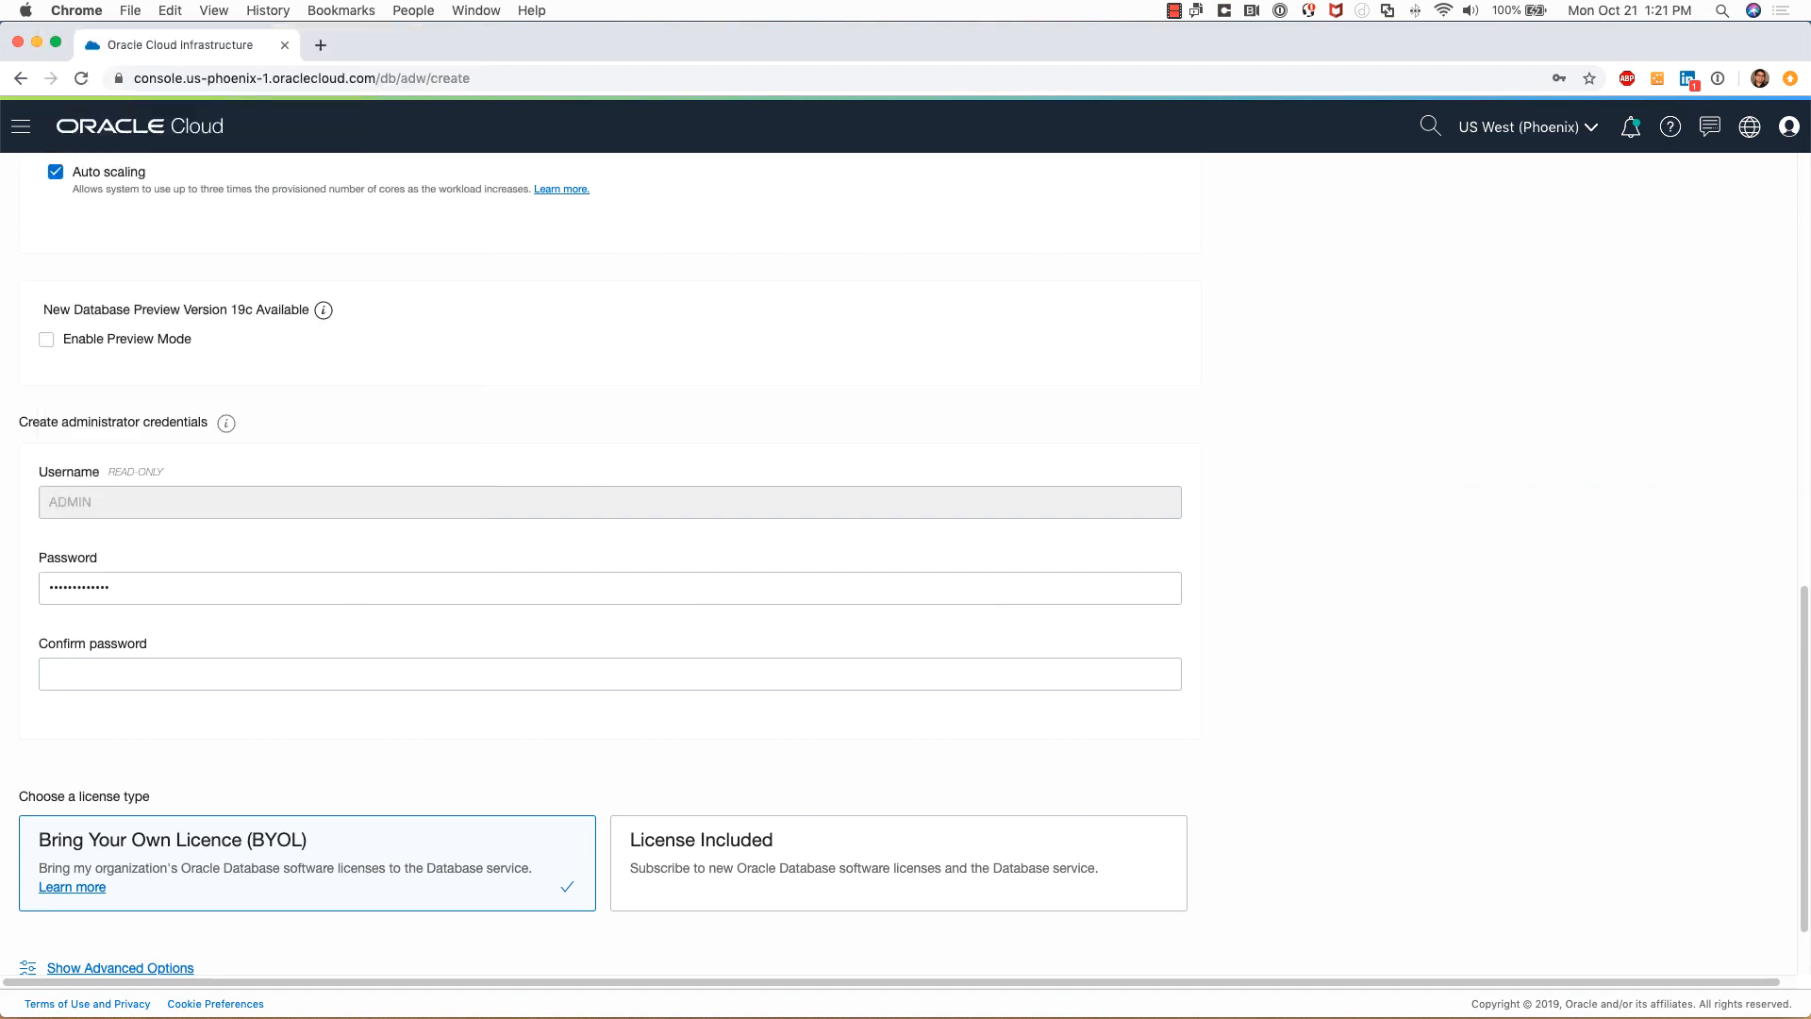
{"action": "type", "text": "•••••••••••••"}
{"action": "scroll", "coordinate": [433, 598], "scroll_direction": "down", "scroll_amount": 2}
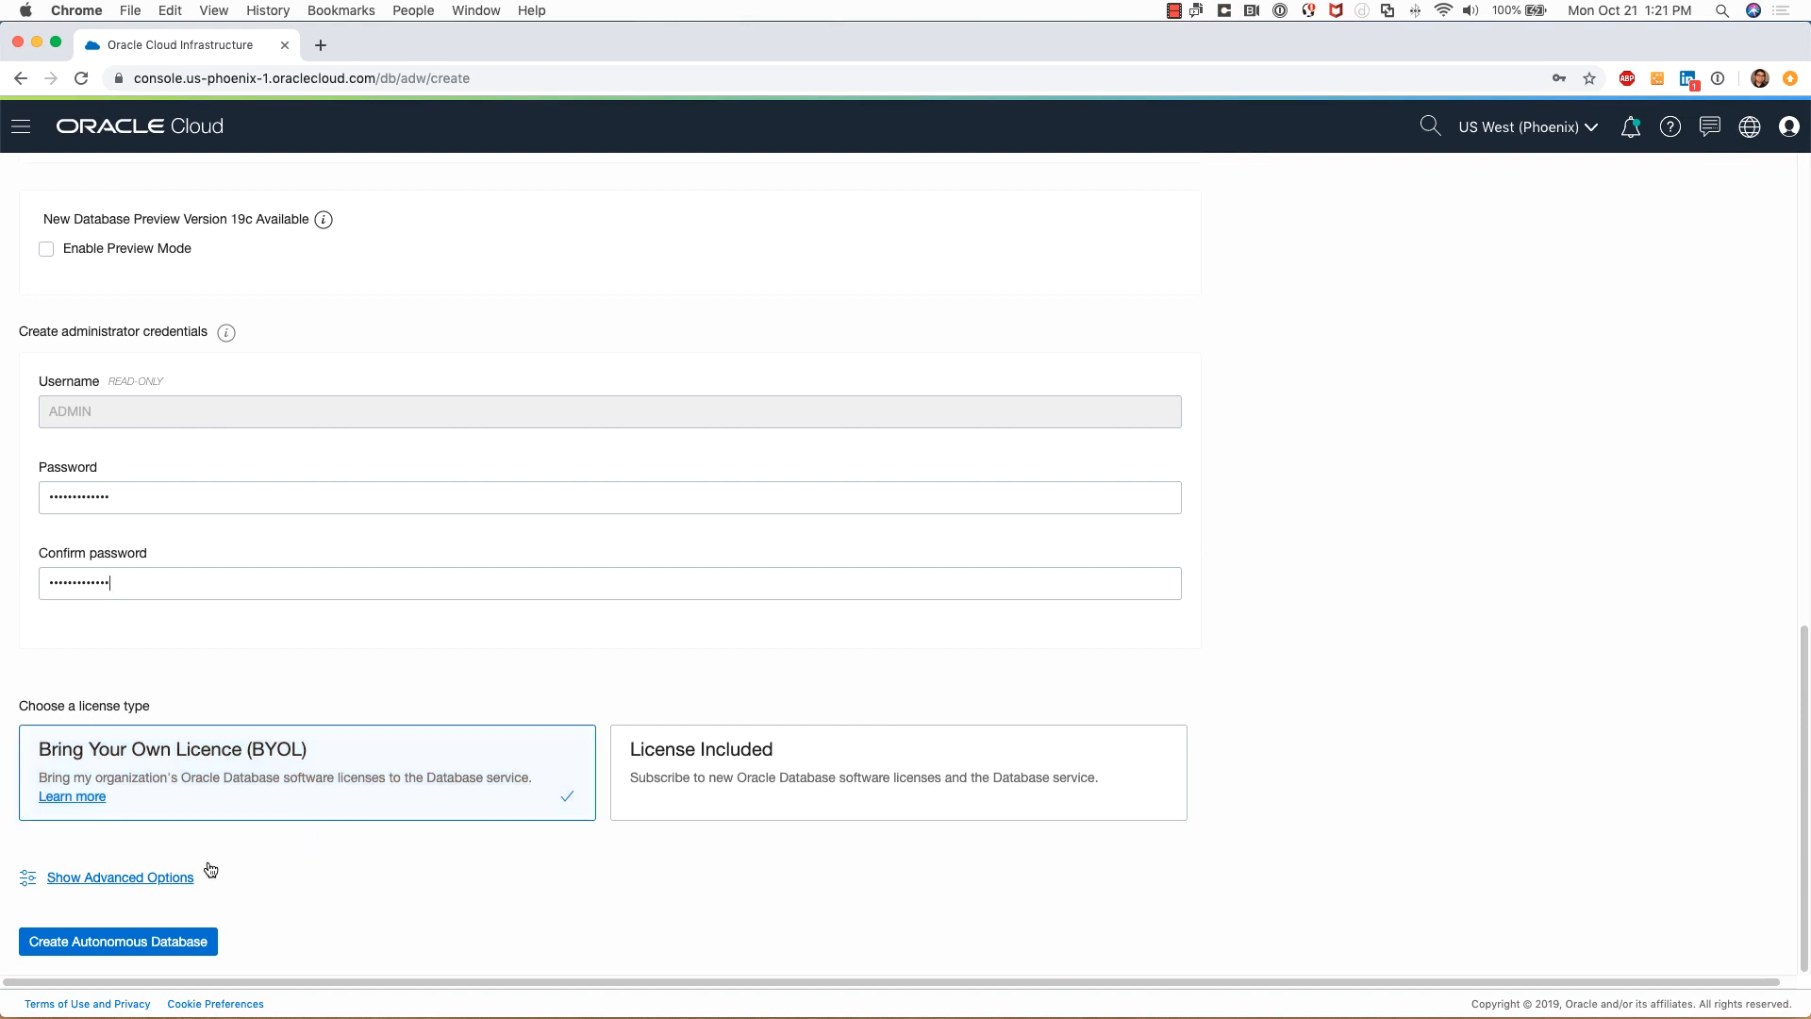
Leave the advanced tag options unchanged and submit the Autonomous Data Warehouse for creation
{"action": "left_click", "coordinate": [170, 877]}
{"action": "scroll", "coordinate": [450, 911], "scroll_direction": "down", "scroll_amount": 3}
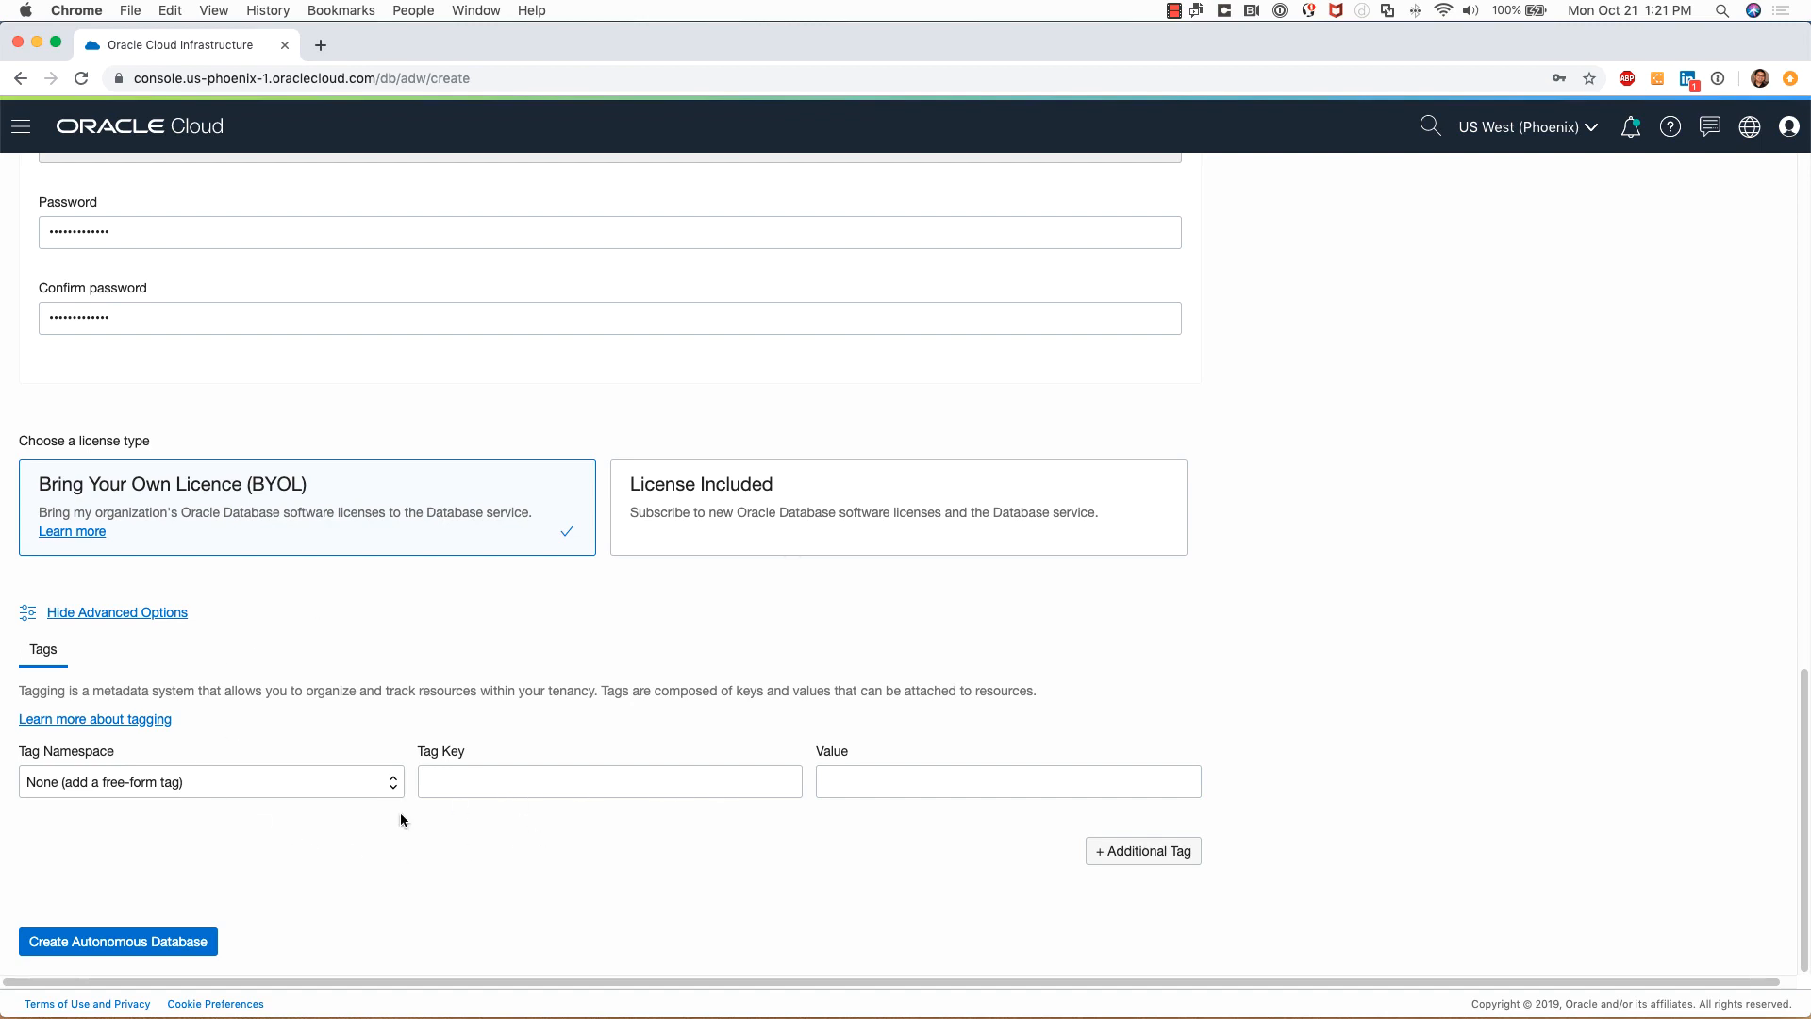
{"action": "left_click", "coordinate": [99, 615]}
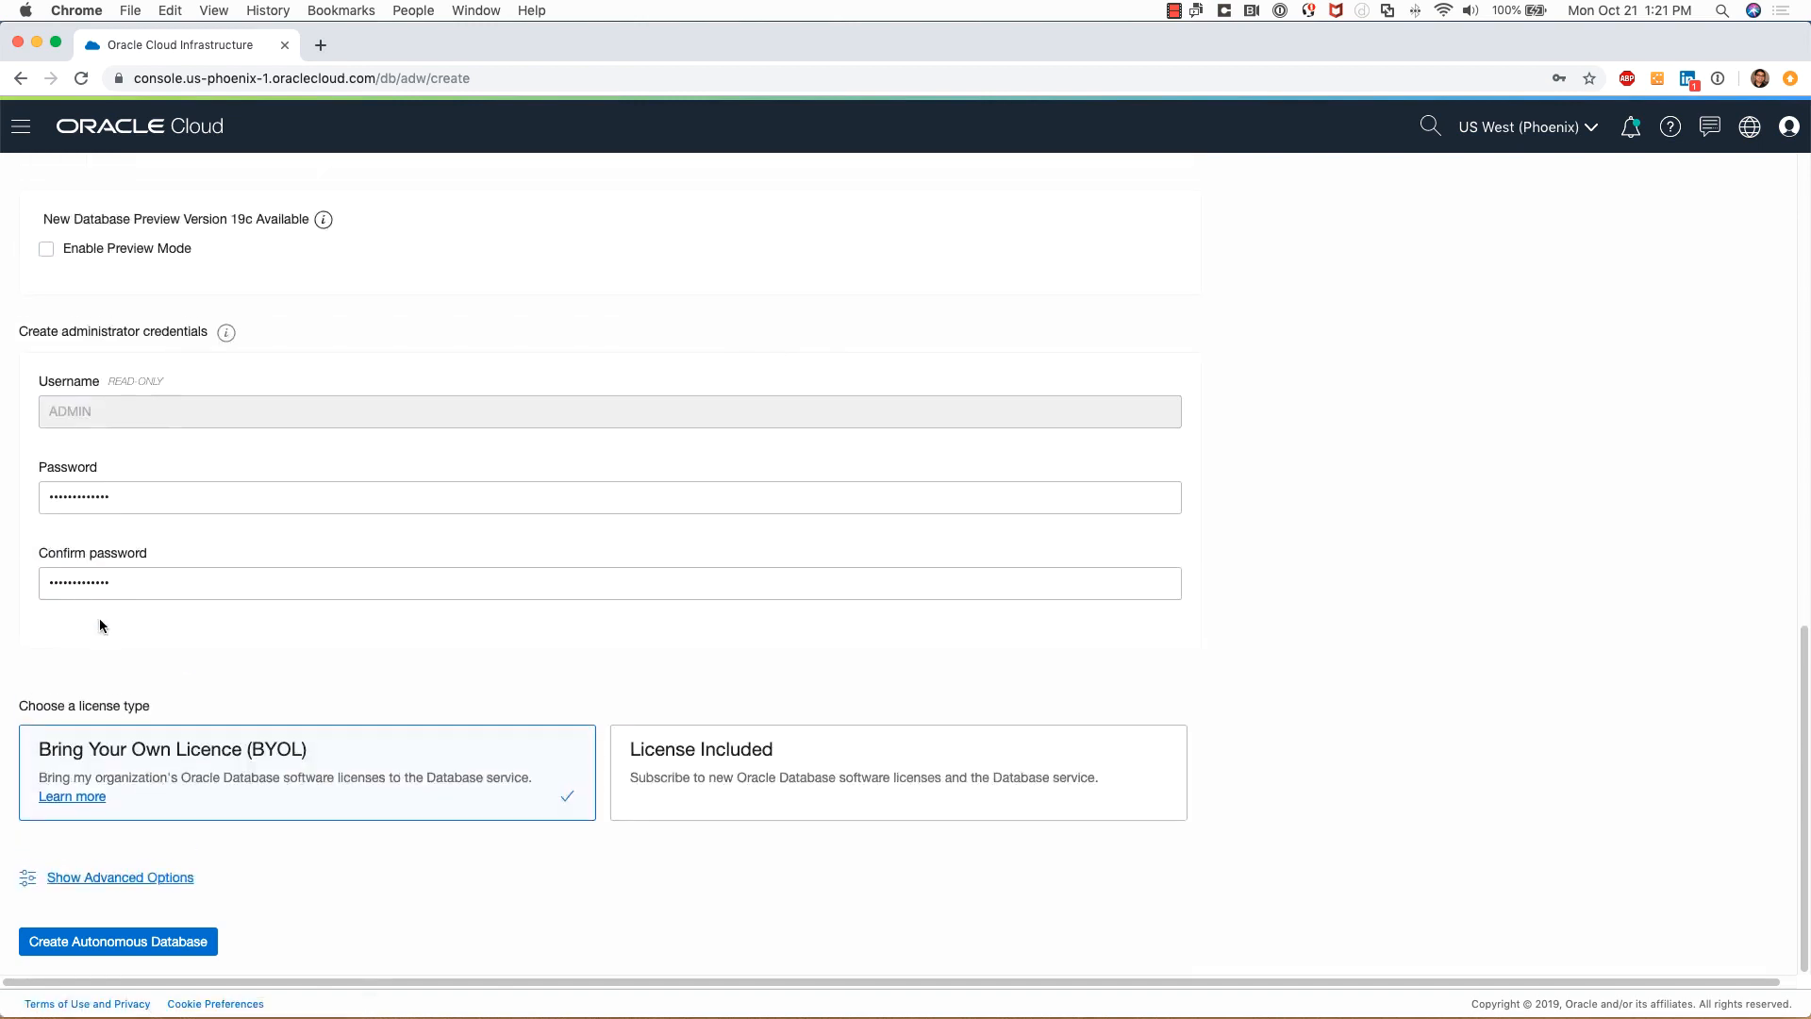
{"action": "left_click", "coordinate": [126, 943]}
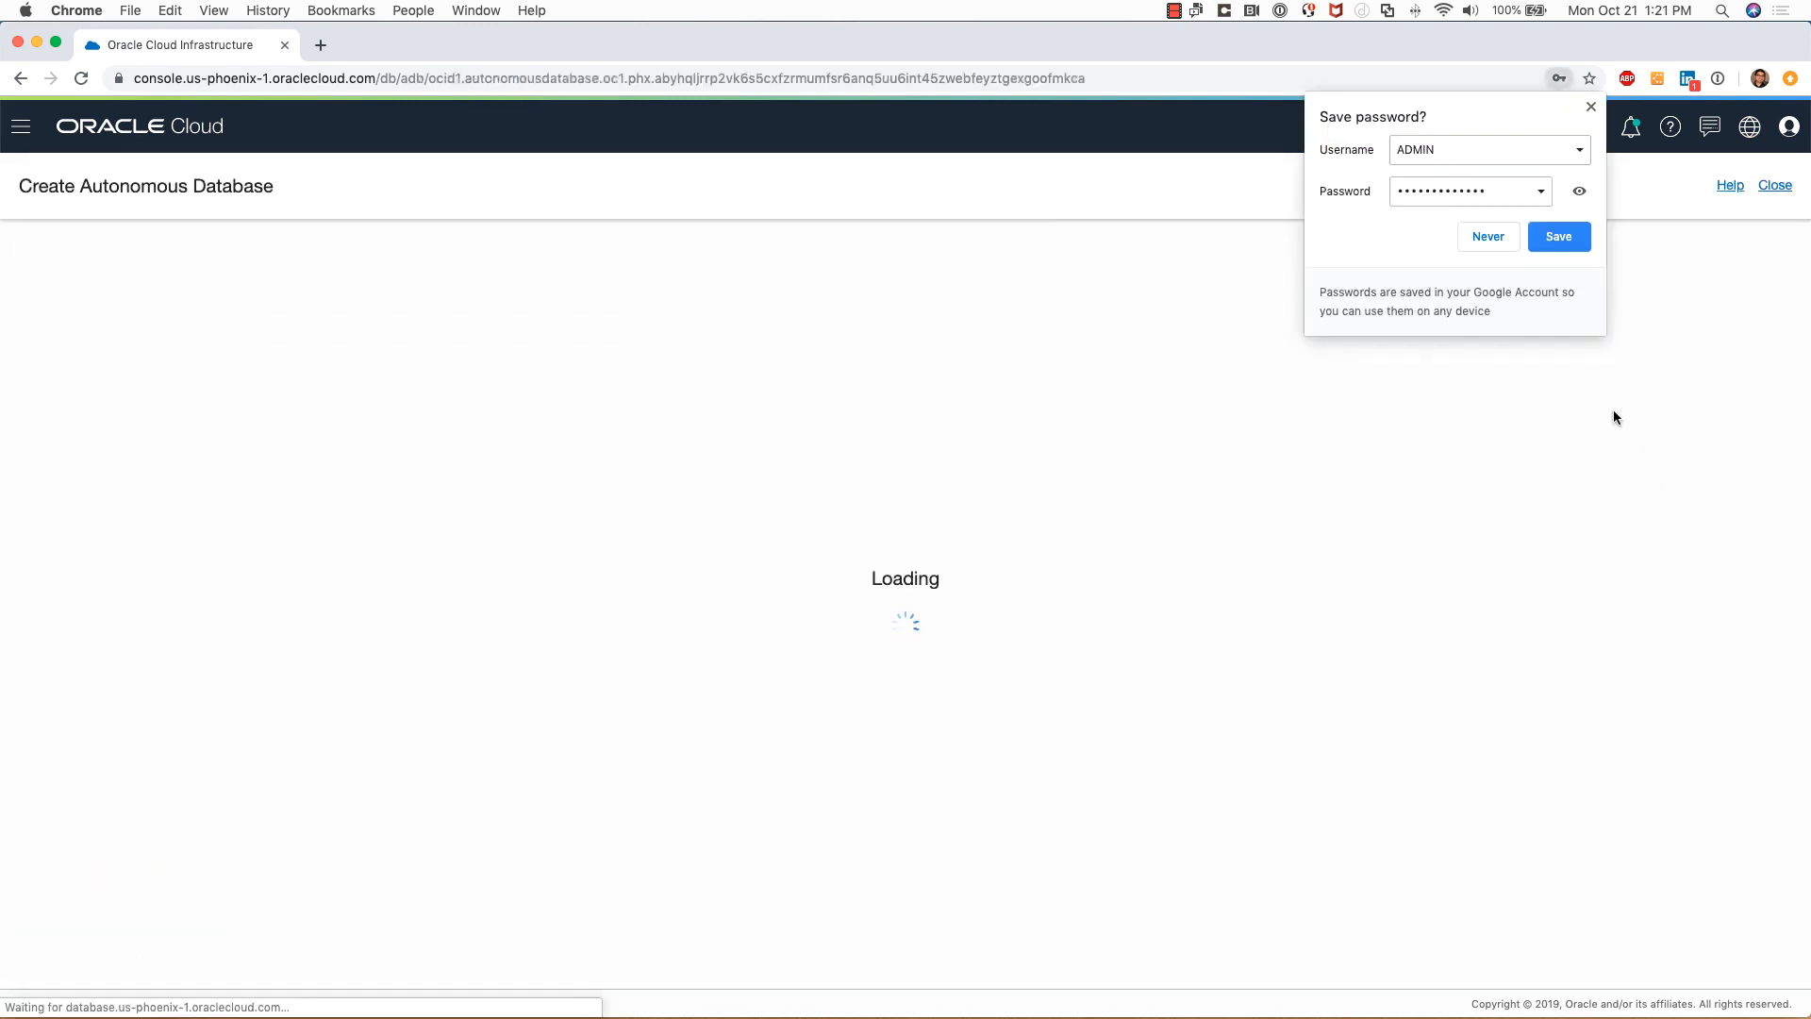
Dismiss Chrome's save-password prompt while Test Data Warehouse provisions
{"action": "left_click", "coordinate": [1592, 106]}
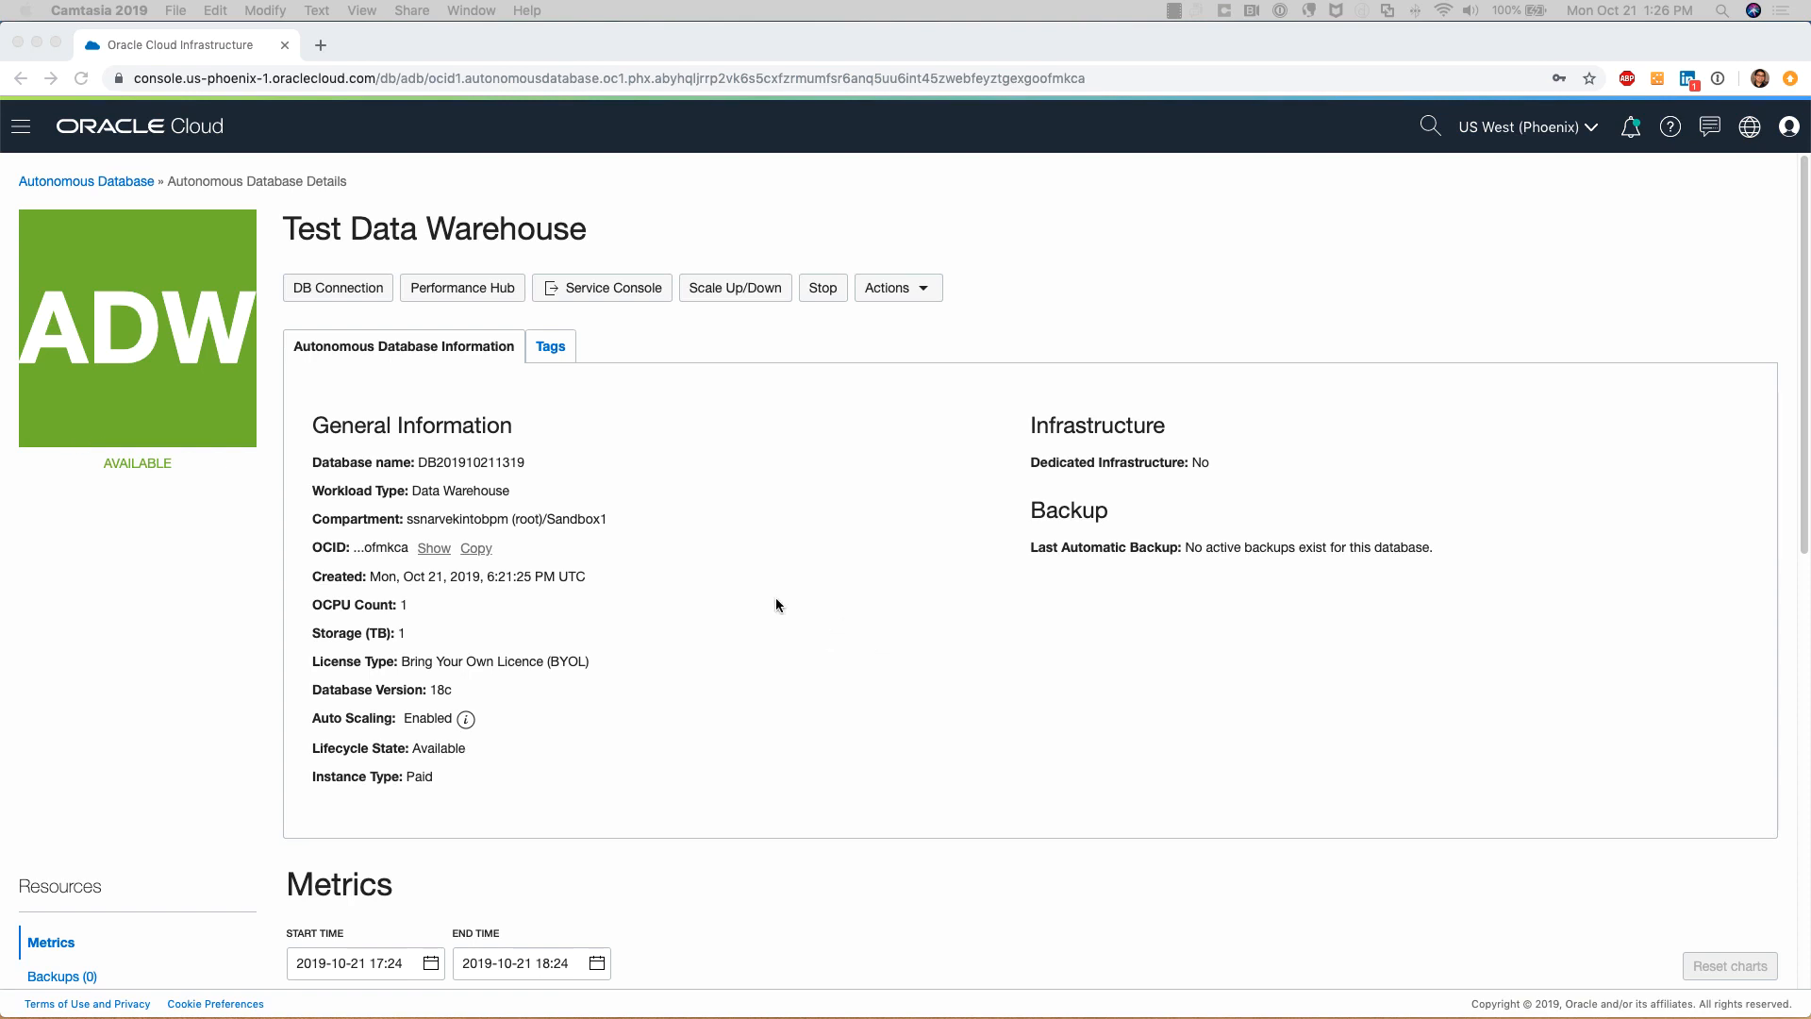
Scroll through the Test Data Warehouse details page to review its information, metrics and backups
{"action": "scroll", "coordinate": [787, 604], "scroll_direction": "down", "scroll_amount": 2}
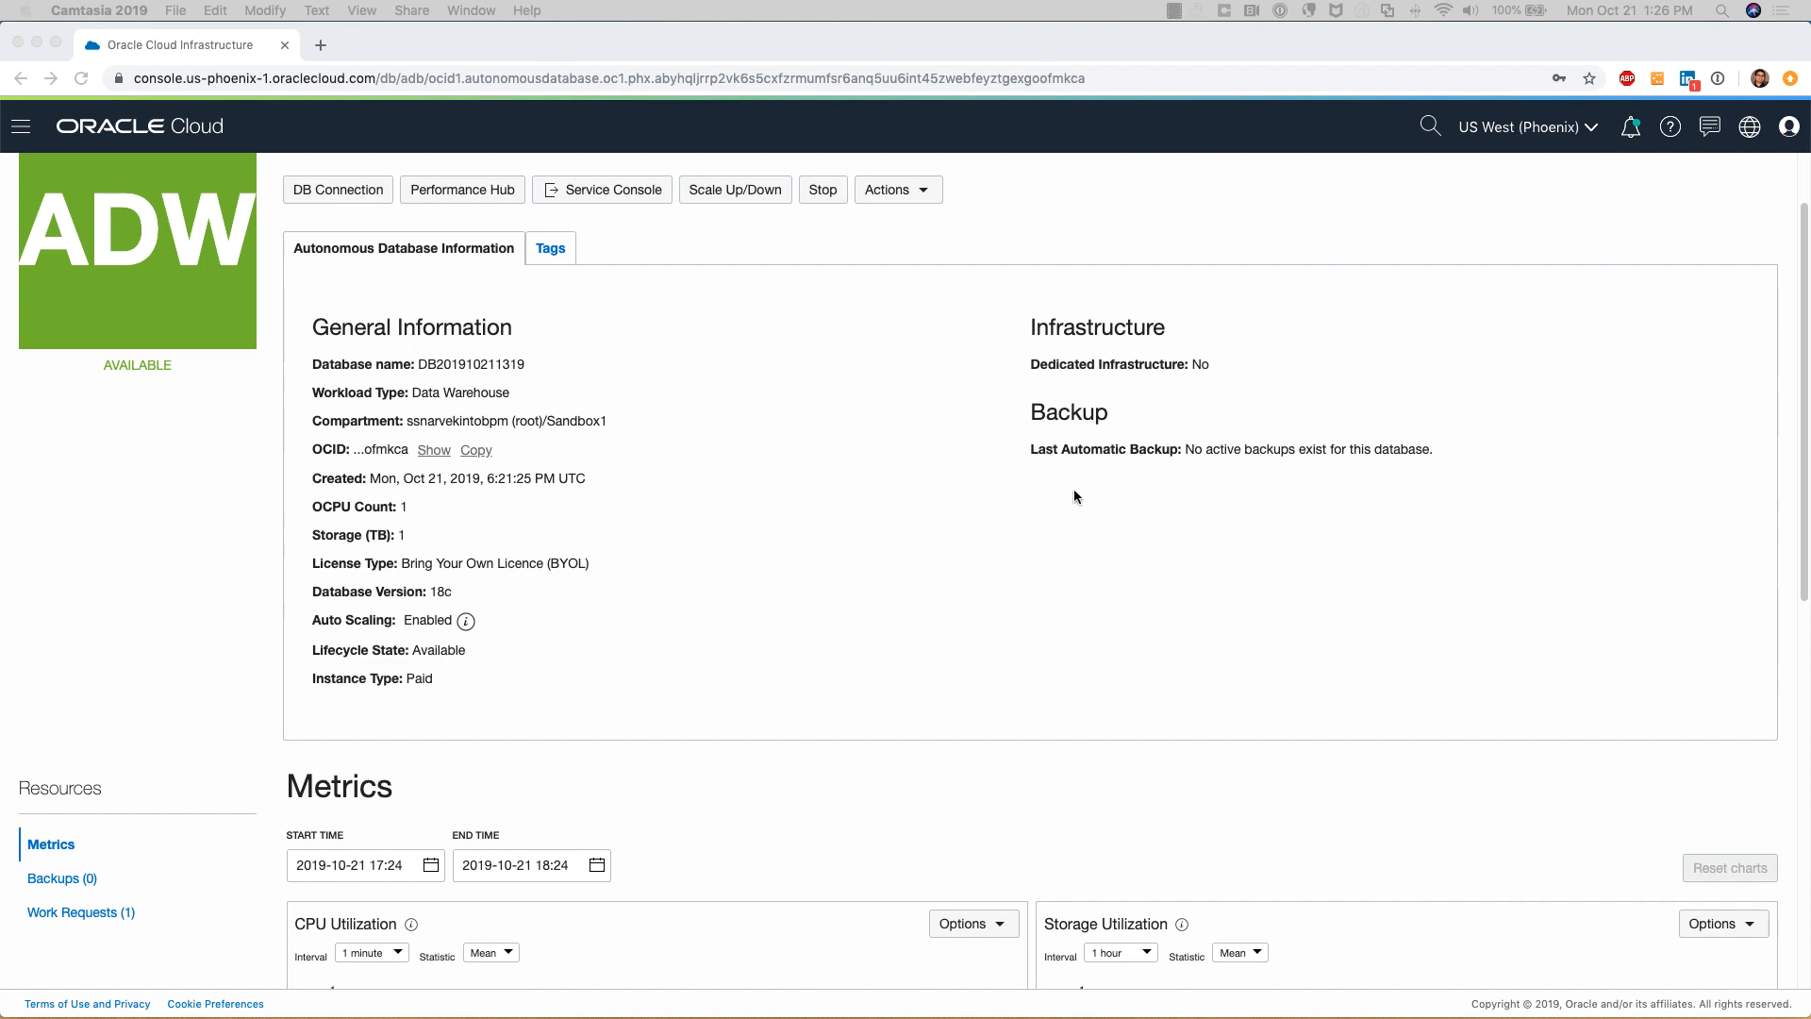
{"action": "scroll", "coordinate": [1071, 490], "scroll_direction": "down", "scroll_amount": 5}
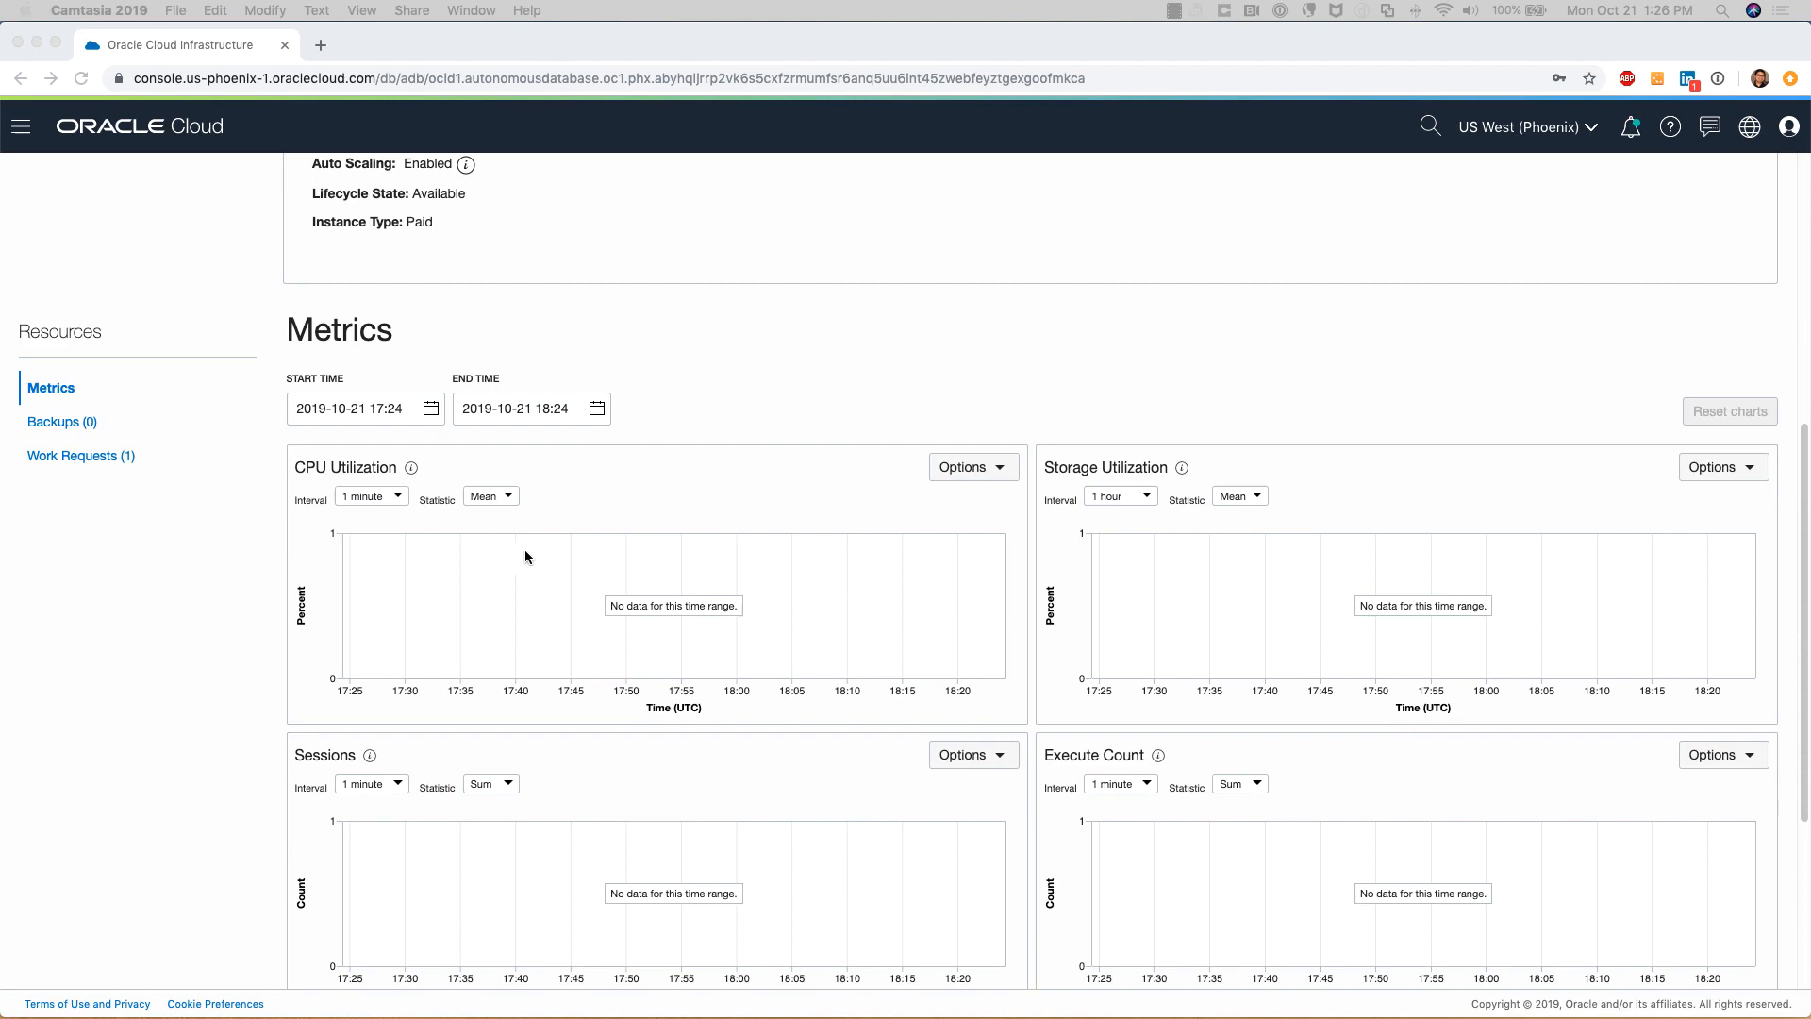
{"action": "scroll", "coordinate": [1144, 547], "scroll_direction": "down", "scroll_amount": 5}
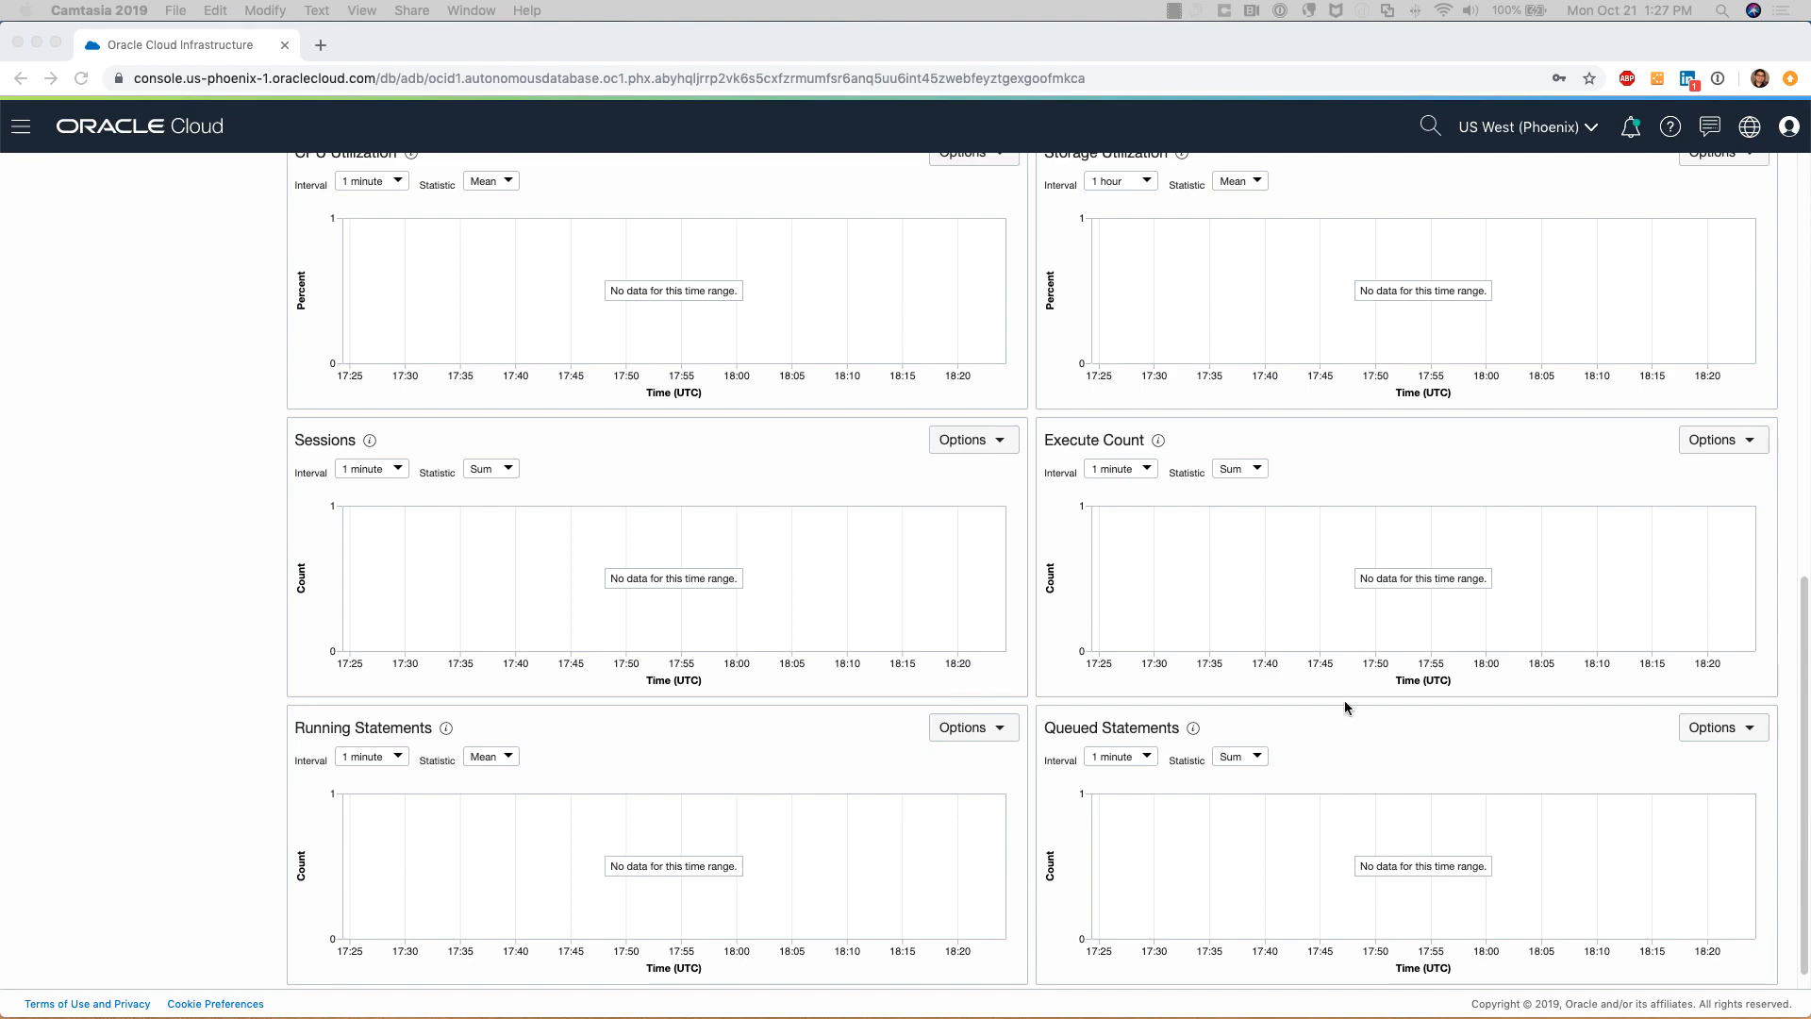
{"action": "scroll", "coordinate": [1345, 704], "scroll_direction": "down", "scroll_amount": 1}
{"action": "scroll", "coordinate": [1346, 699], "scroll_direction": "up", "scroll_amount": 5}
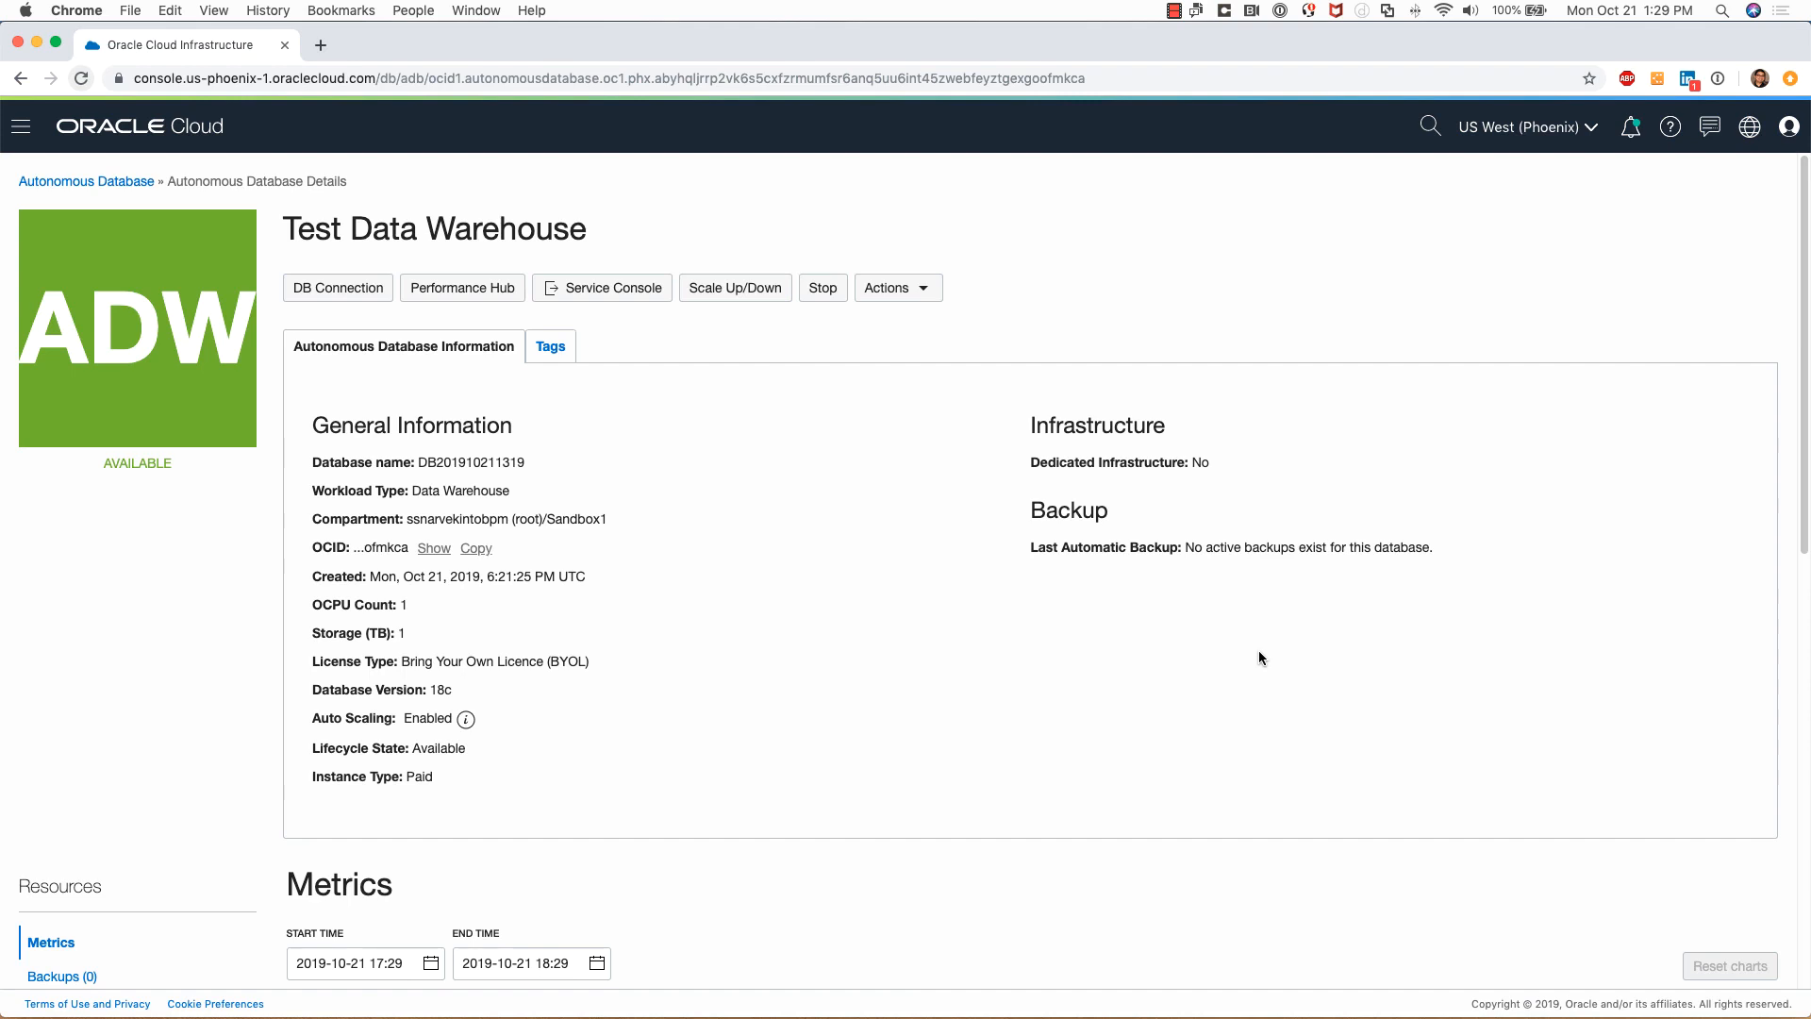
Review the DB Connection TNS names, then bring up Test Data Warehouse's Performance Hub
{"action": "left_click", "coordinate": [335, 293]}
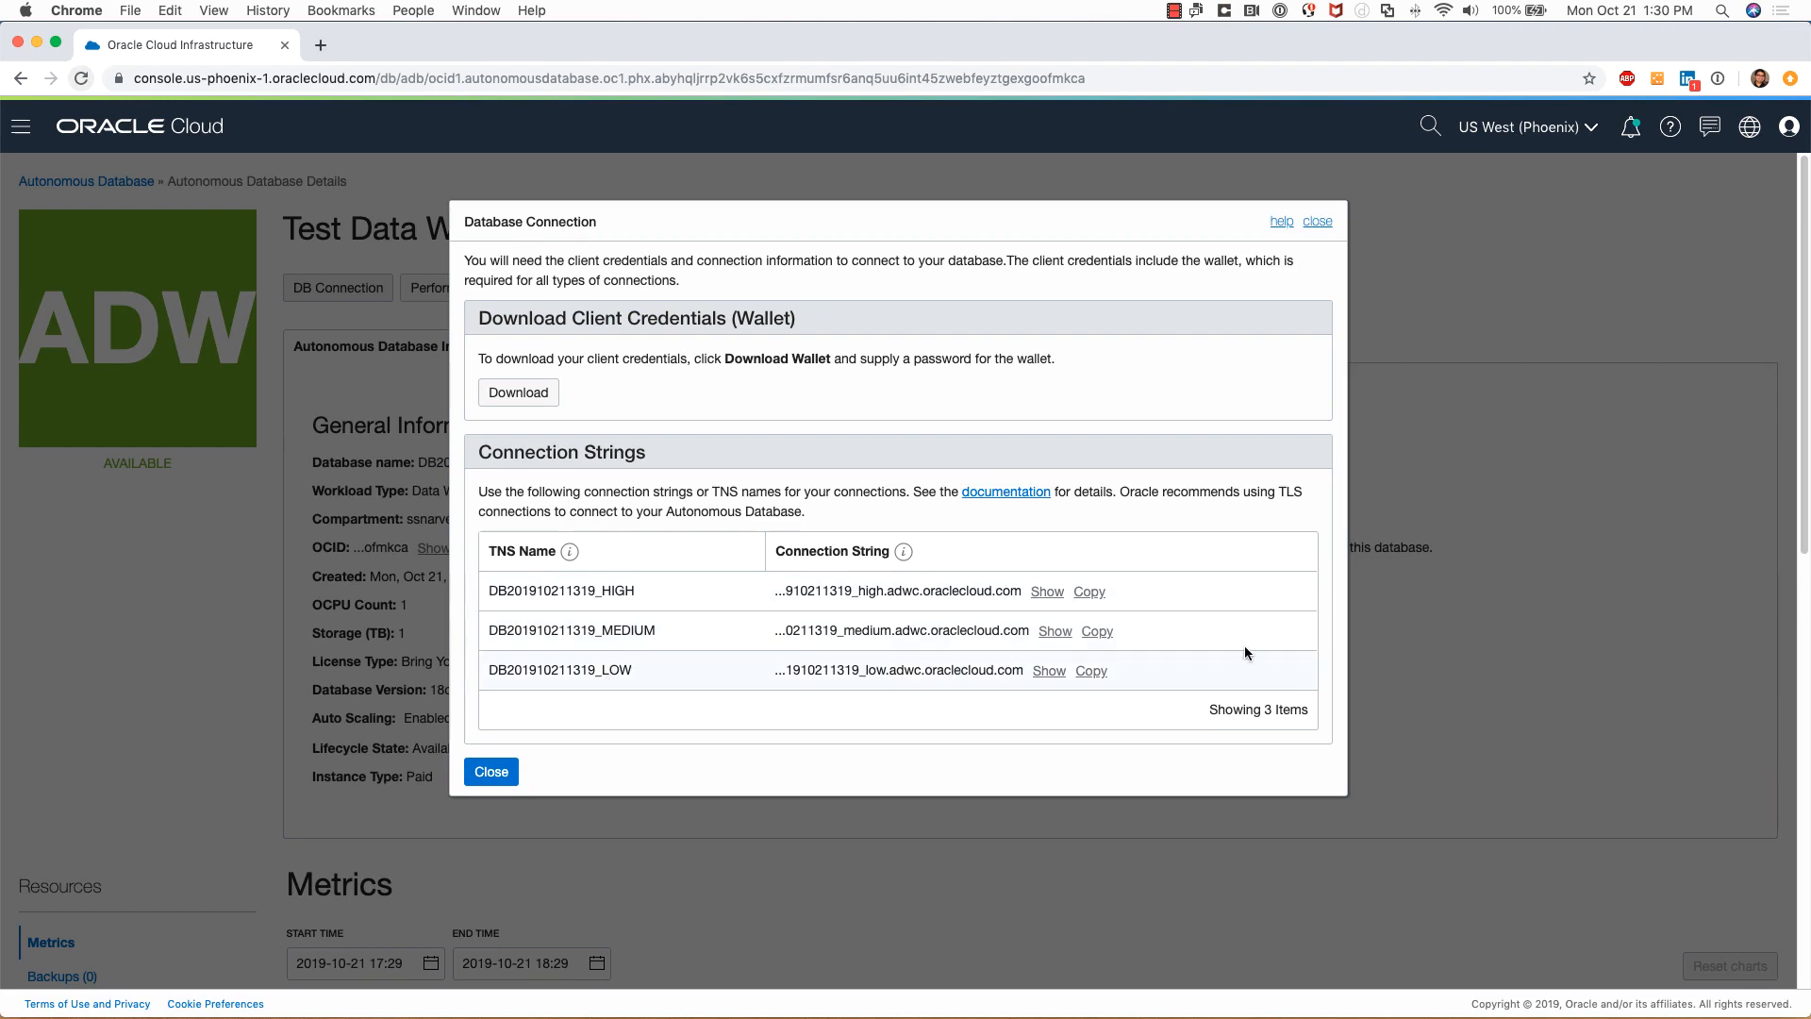
{"action": "left_click", "coordinate": [1319, 224]}
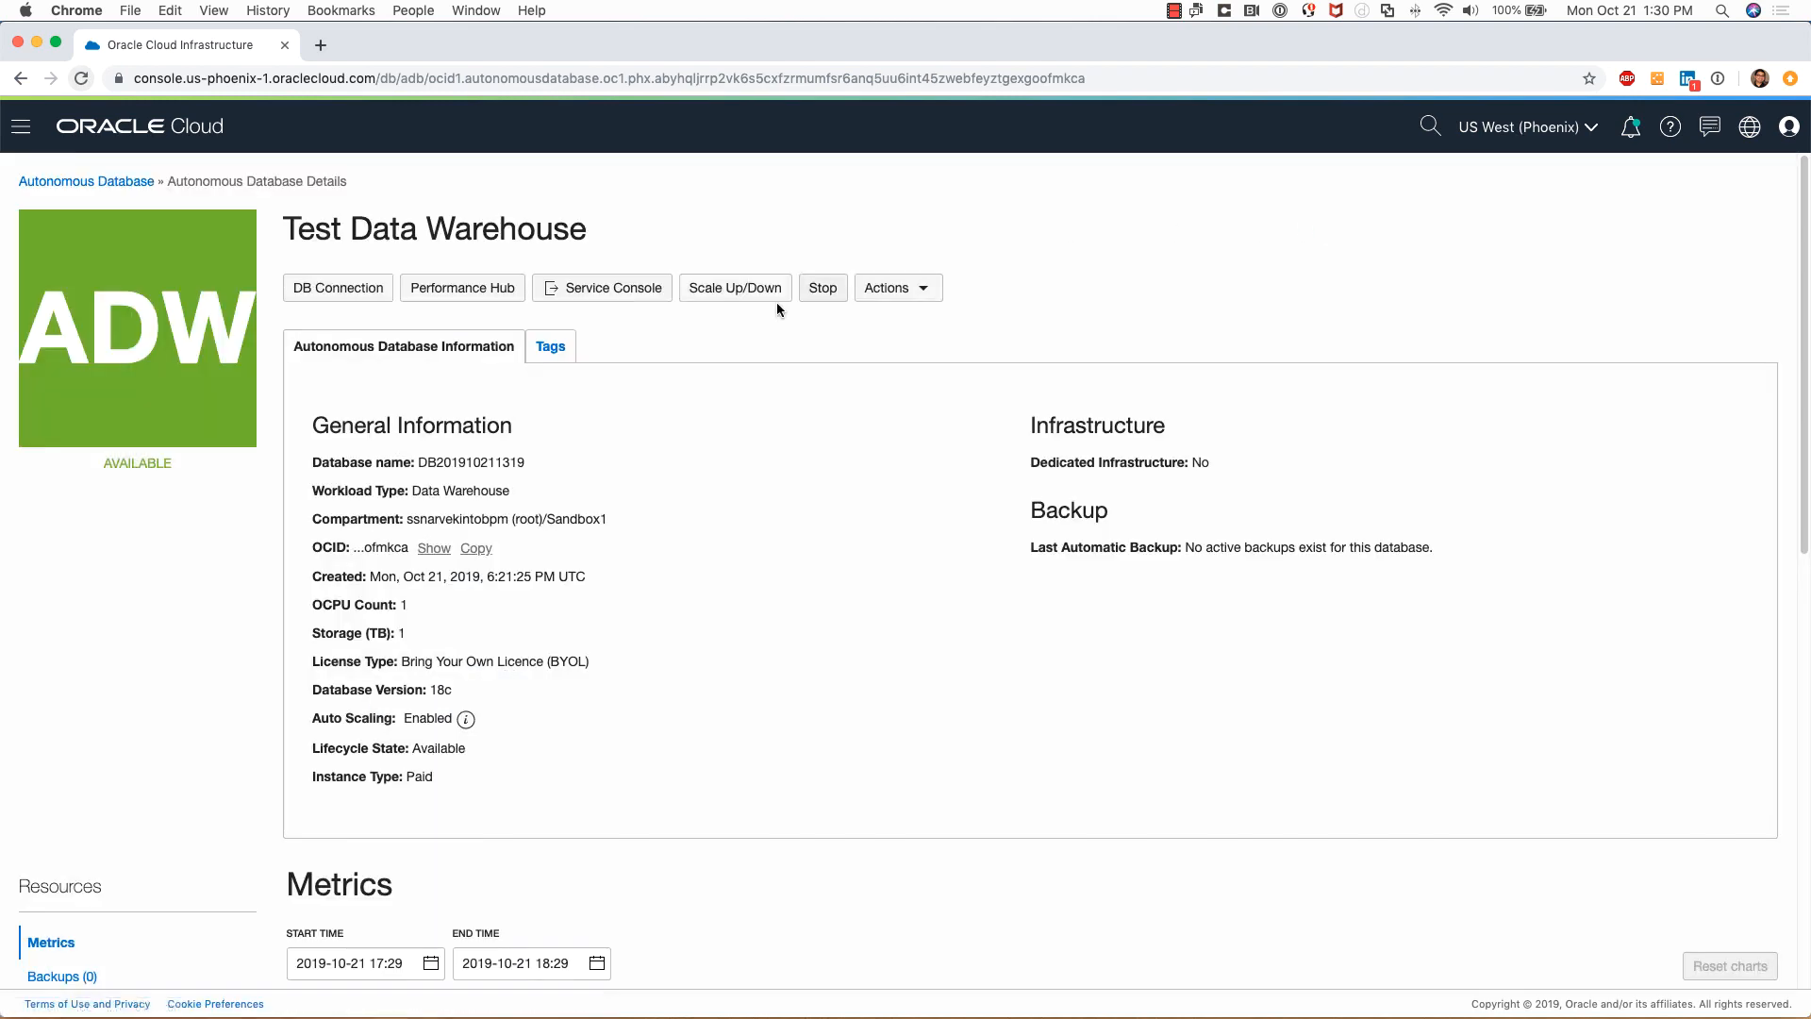
{"action": "left_click", "coordinate": [461, 289]}
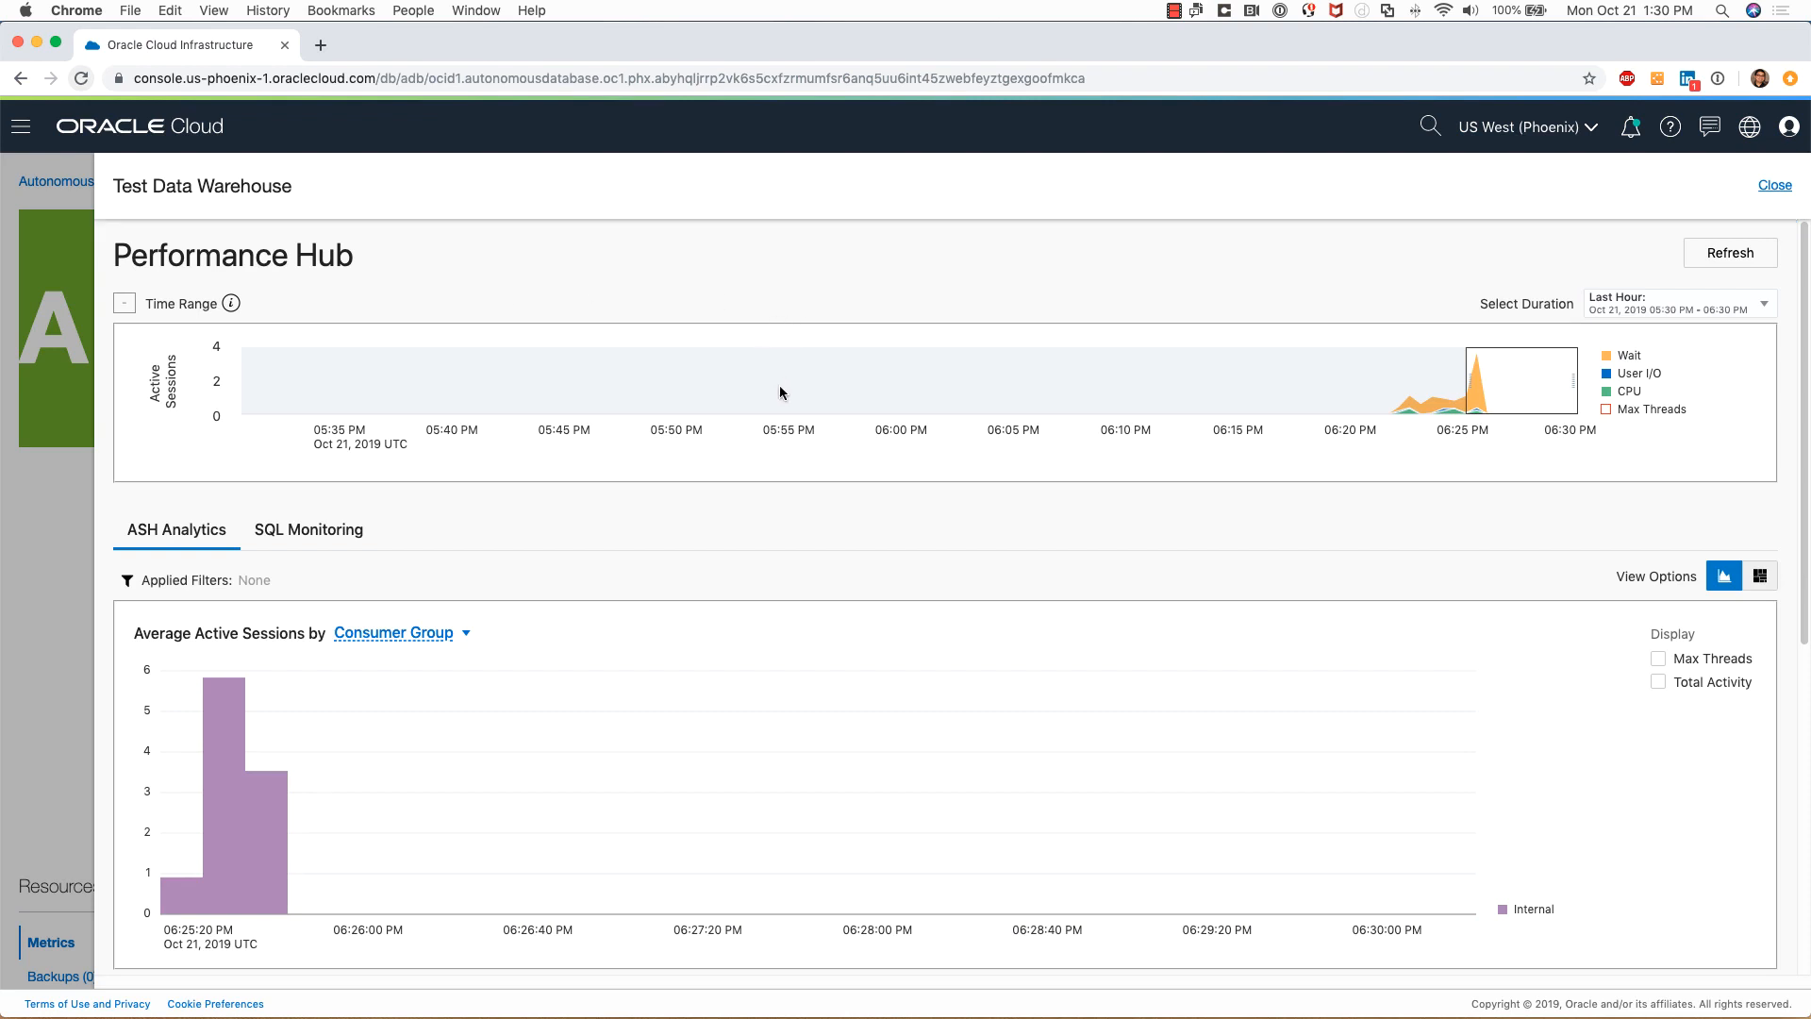
Browse the Performance Hub's ASH Analytics and SQL Monitoring views, then close it
{"action": "scroll", "coordinate": [786, 417], "scroll_direction": "down", "scroll_amount": 1}
{"action": "scroll", "coordinate": [787, 416], "scroll_direction": "down", "scroll_amount": 3}
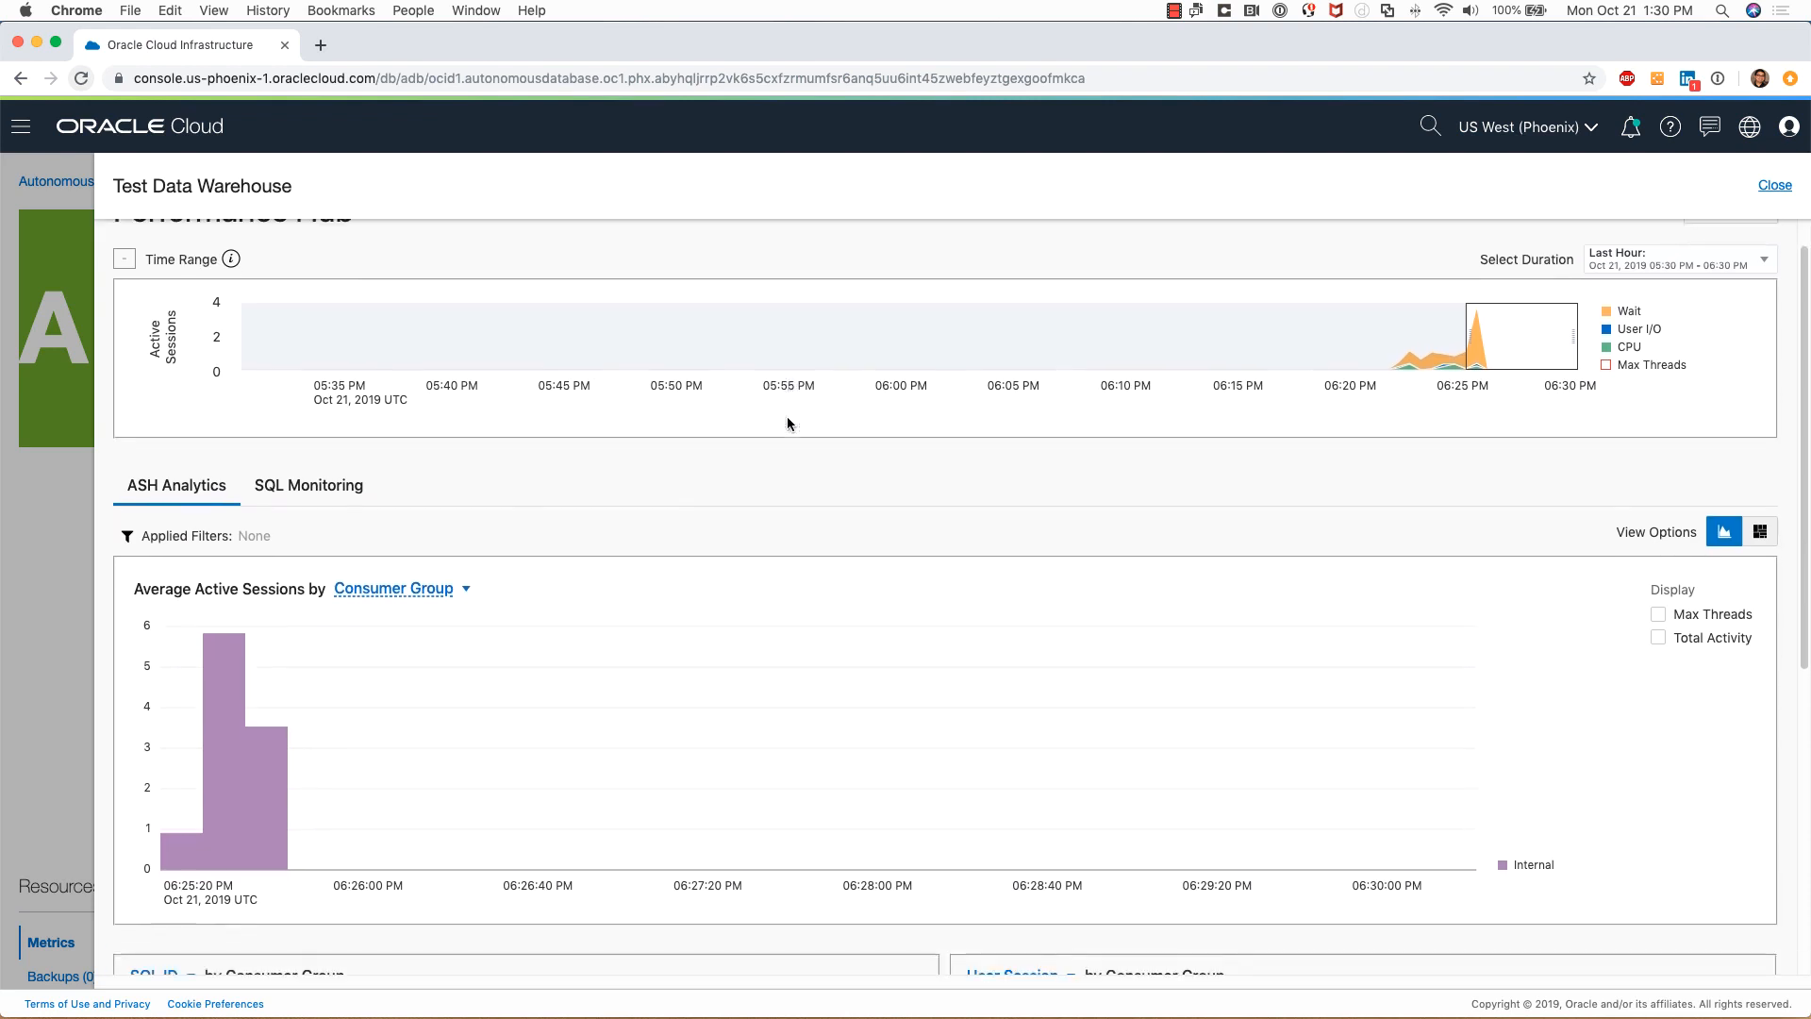
{"action": "left_click", "coordinate": [310, 424]}
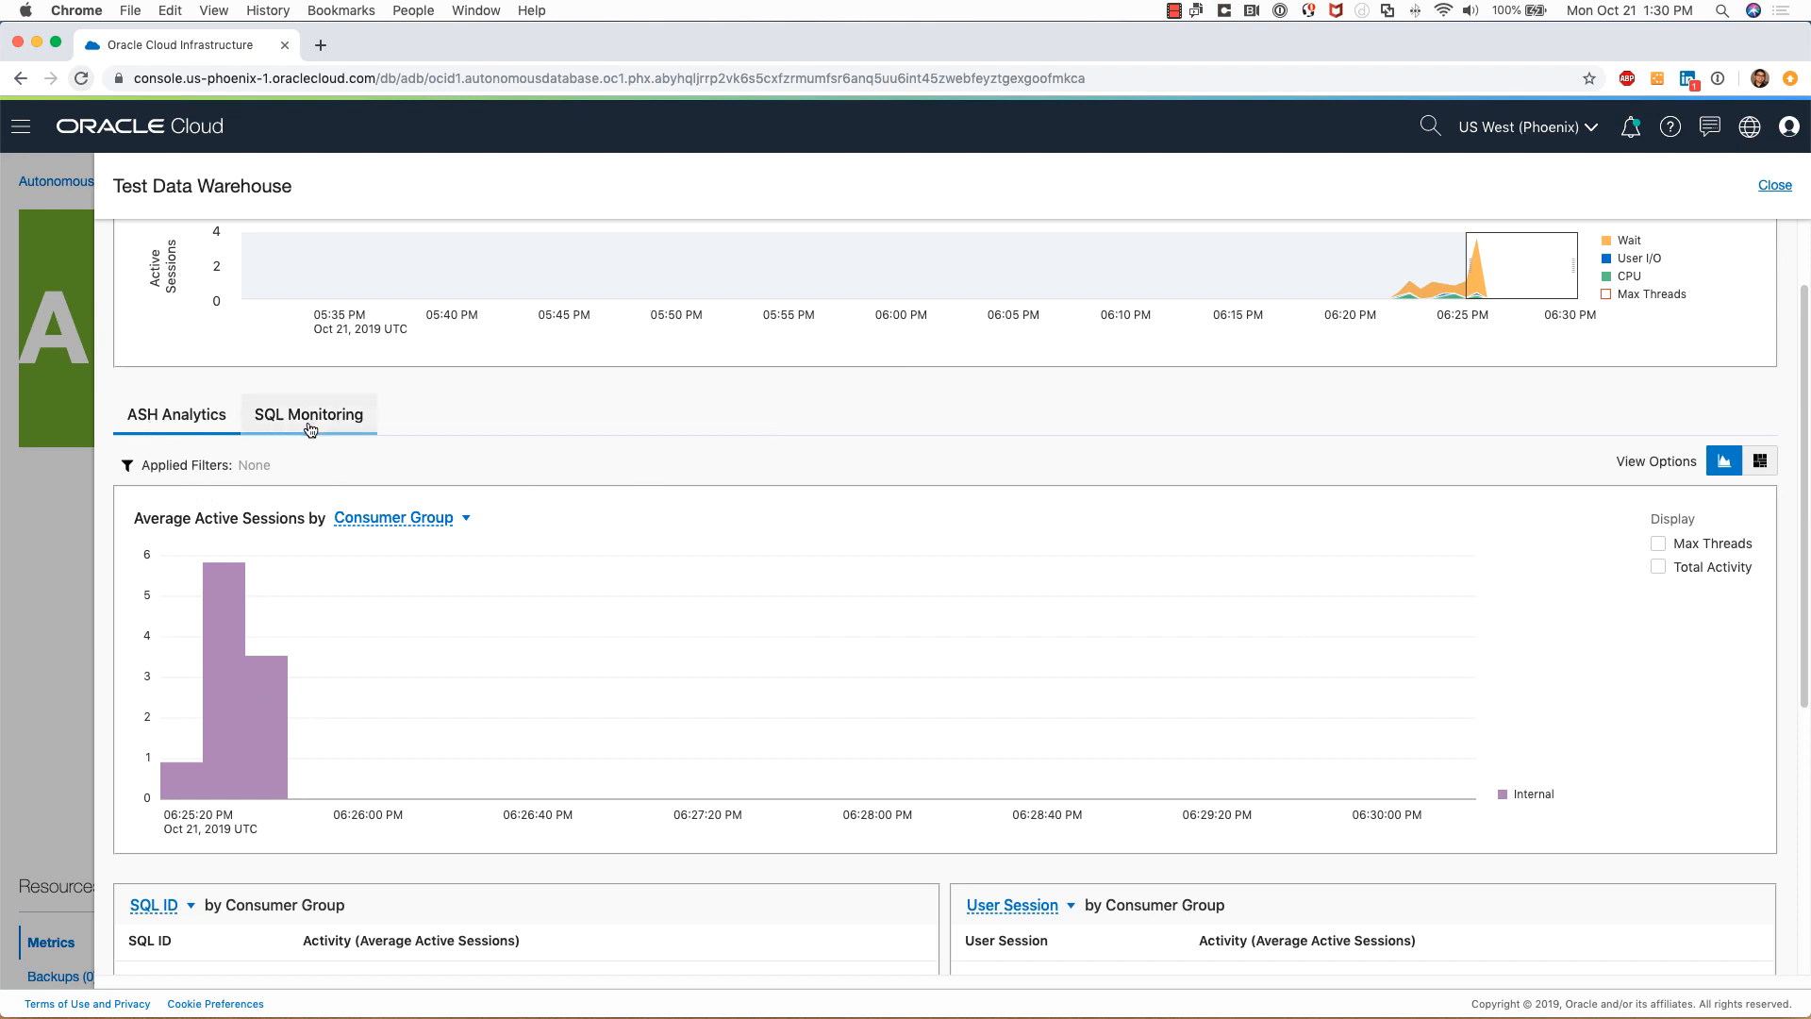
{"action": "left_click", "coordinate": [215, 425]}
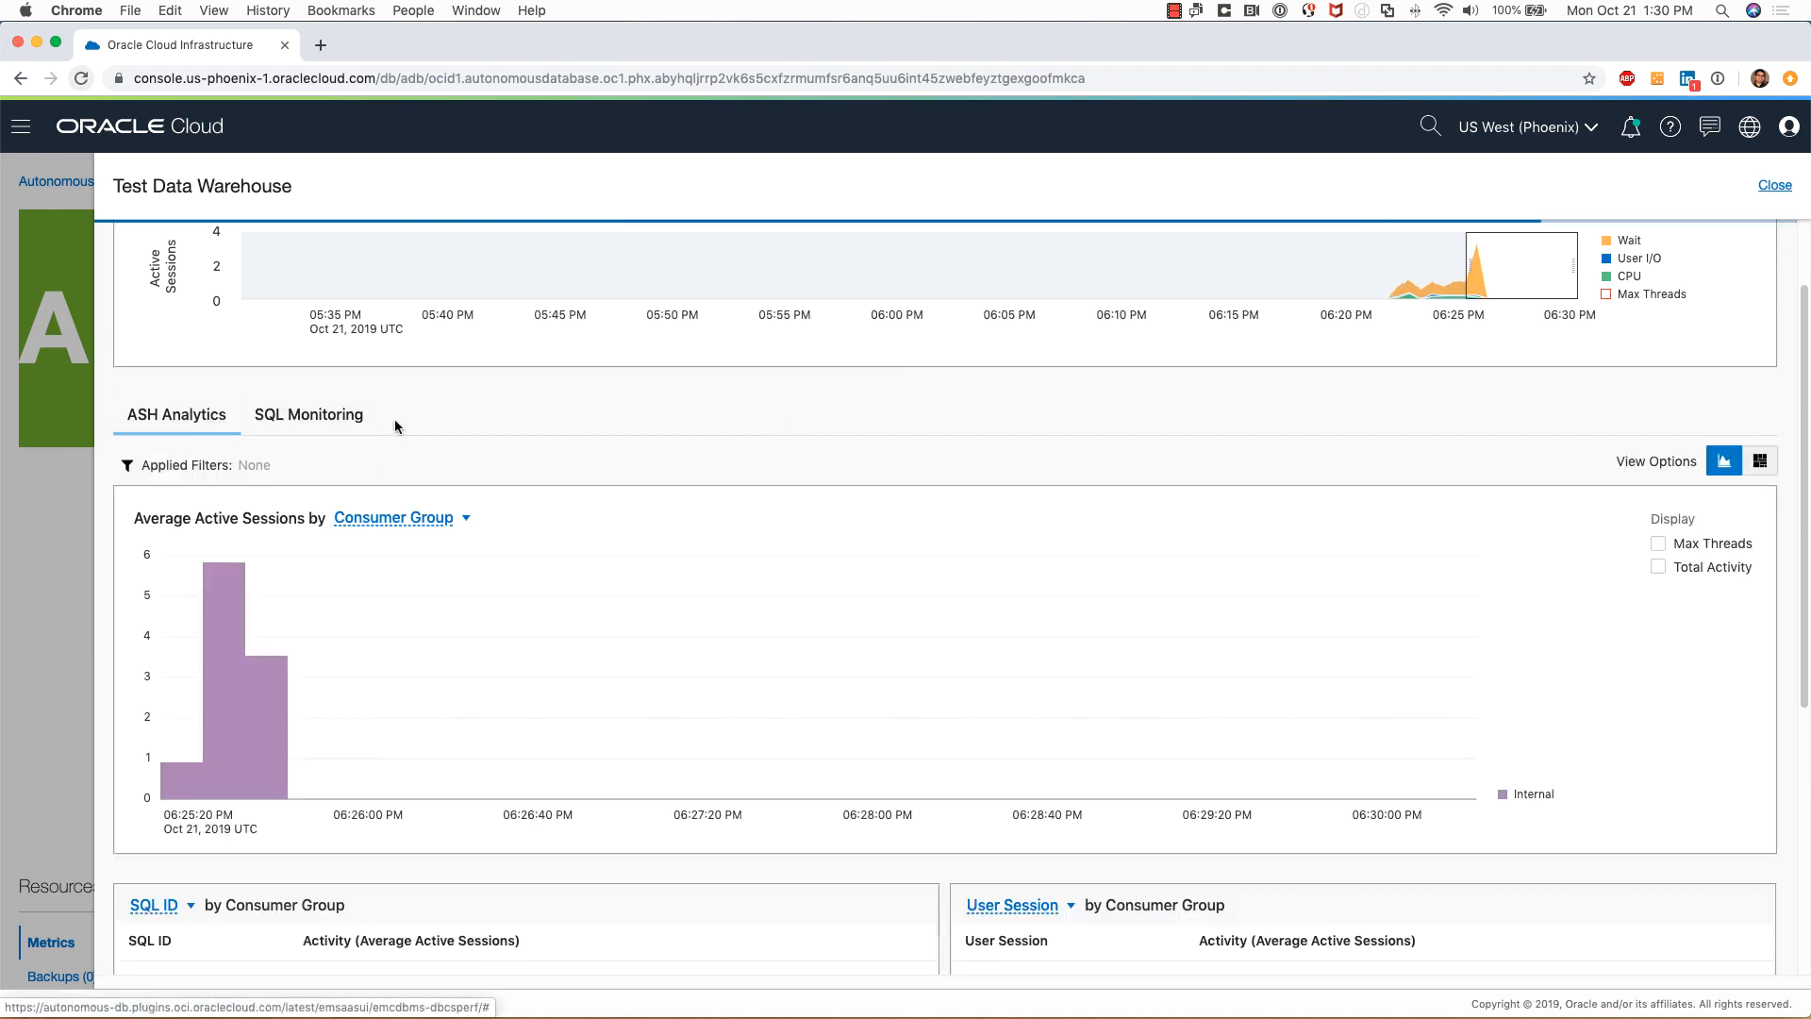
{"action": "scroll", "coordinate": [886, 459], "scroll_direction": "down", "scroll_amount": 5}
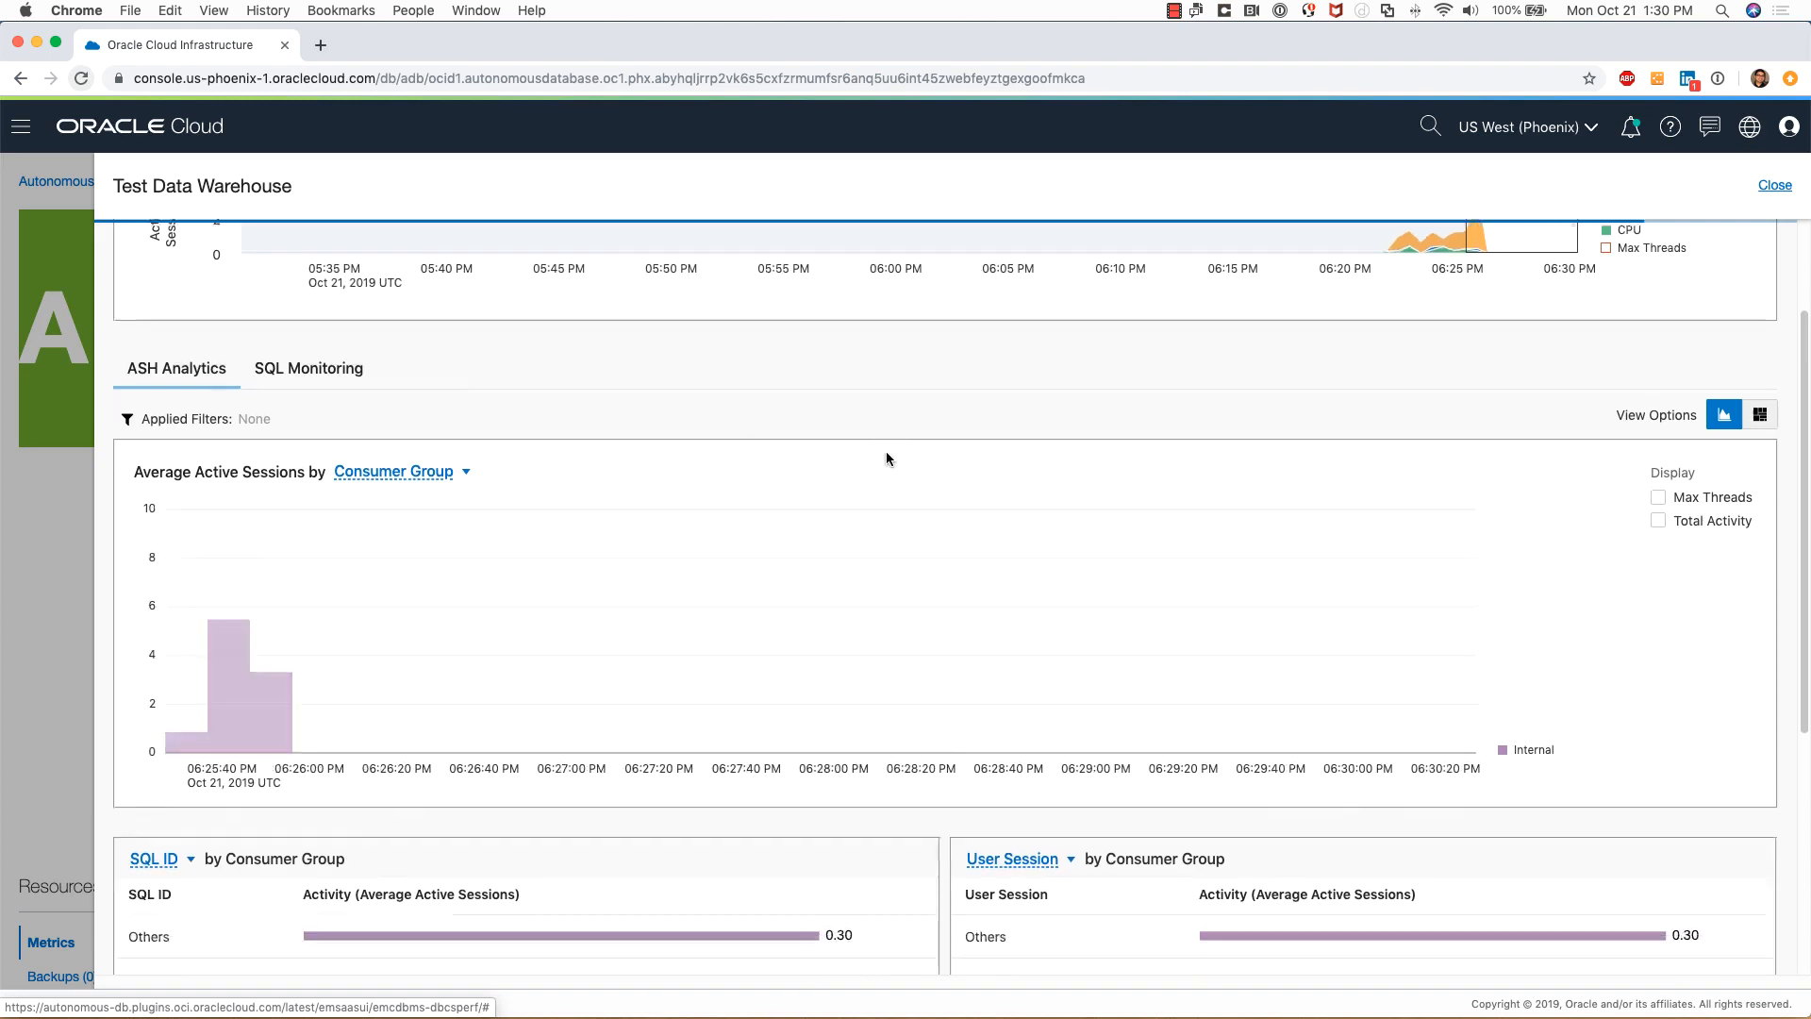
{"action": "scroll", "coordinate": [895, 456], "scroll_direction": "up", "scroll_amount": 7}
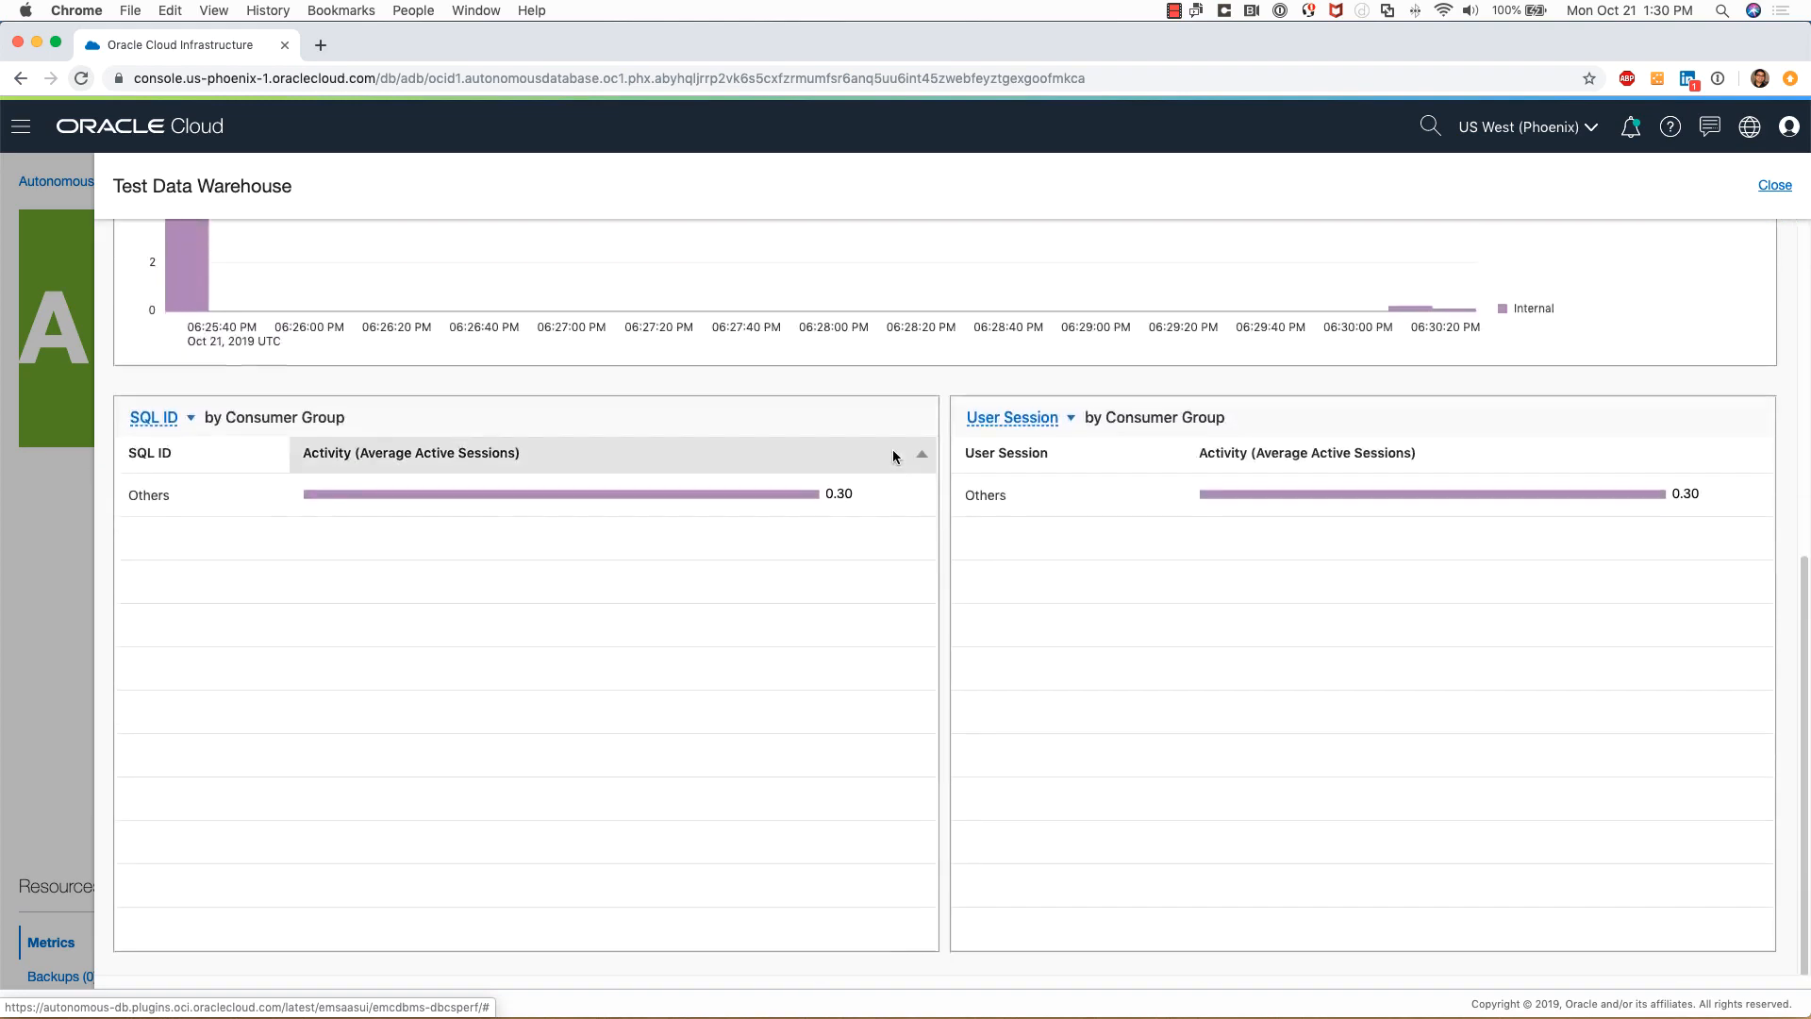
{"action": "scroll", "coordinate": [892, 456], "scroll_direction": "down", "scroll_amount": 1}
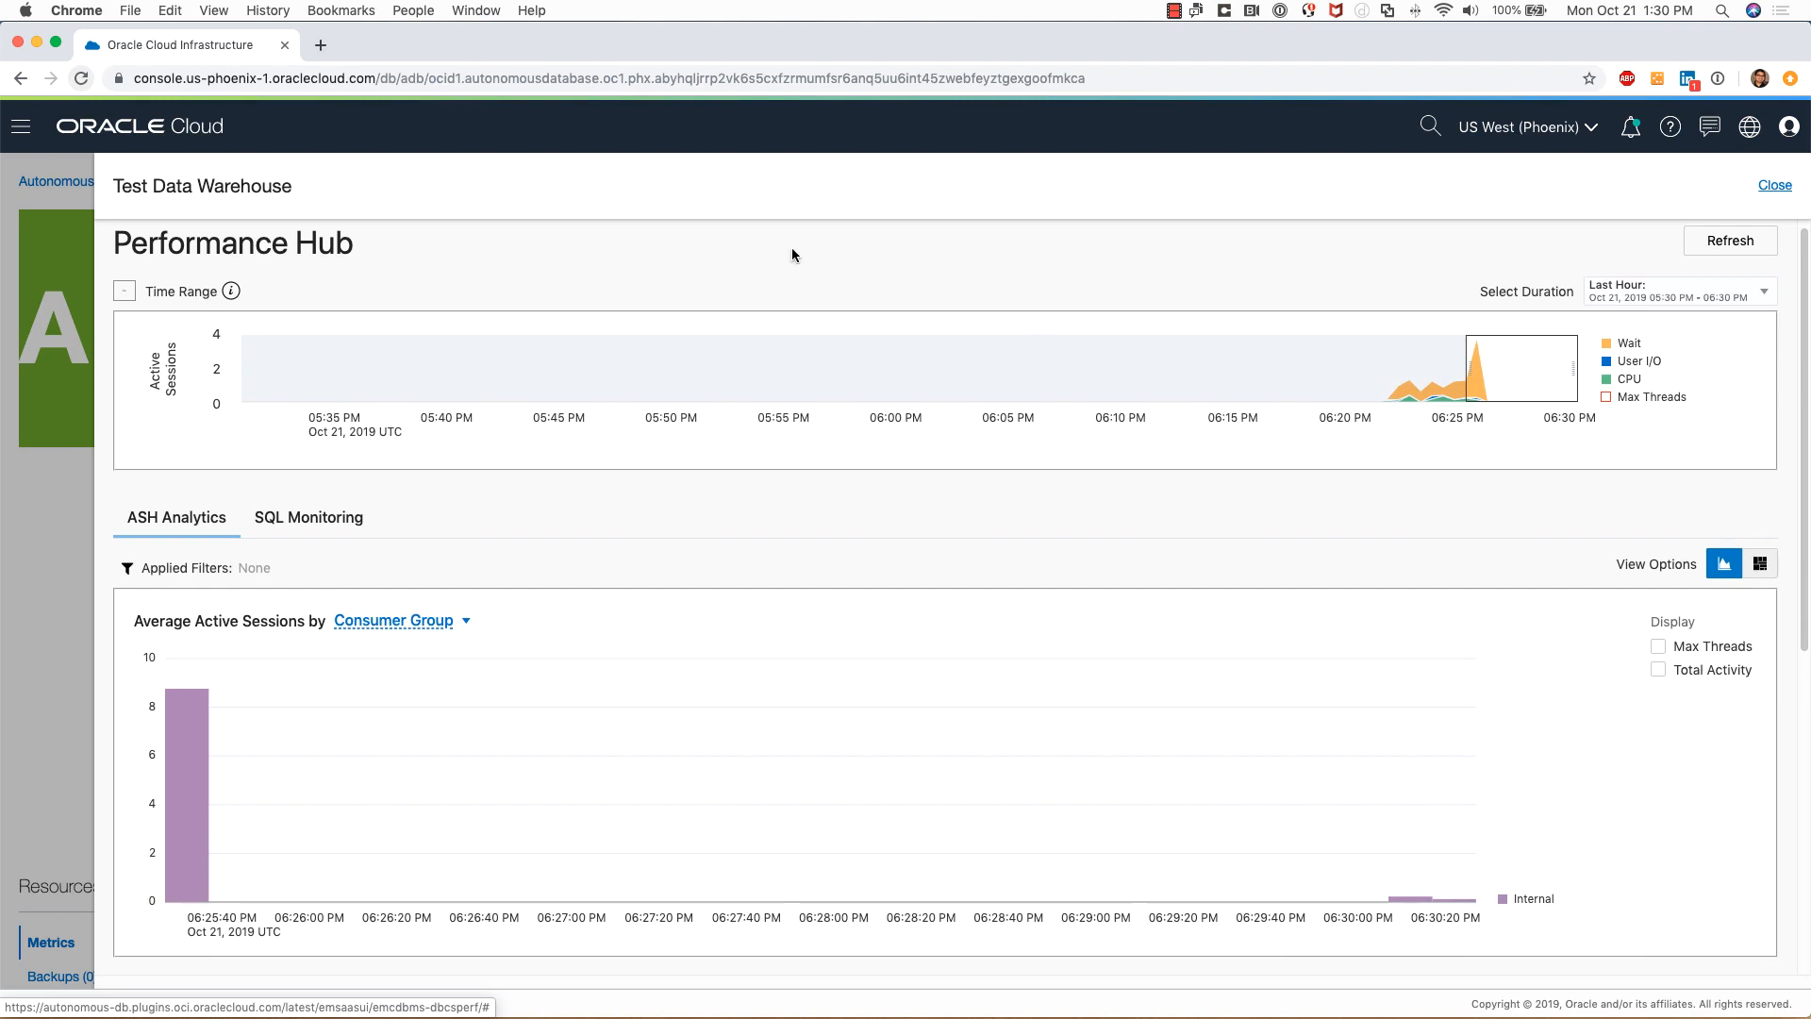
{"action": "left_click", "coordinate": [1776, 187]}
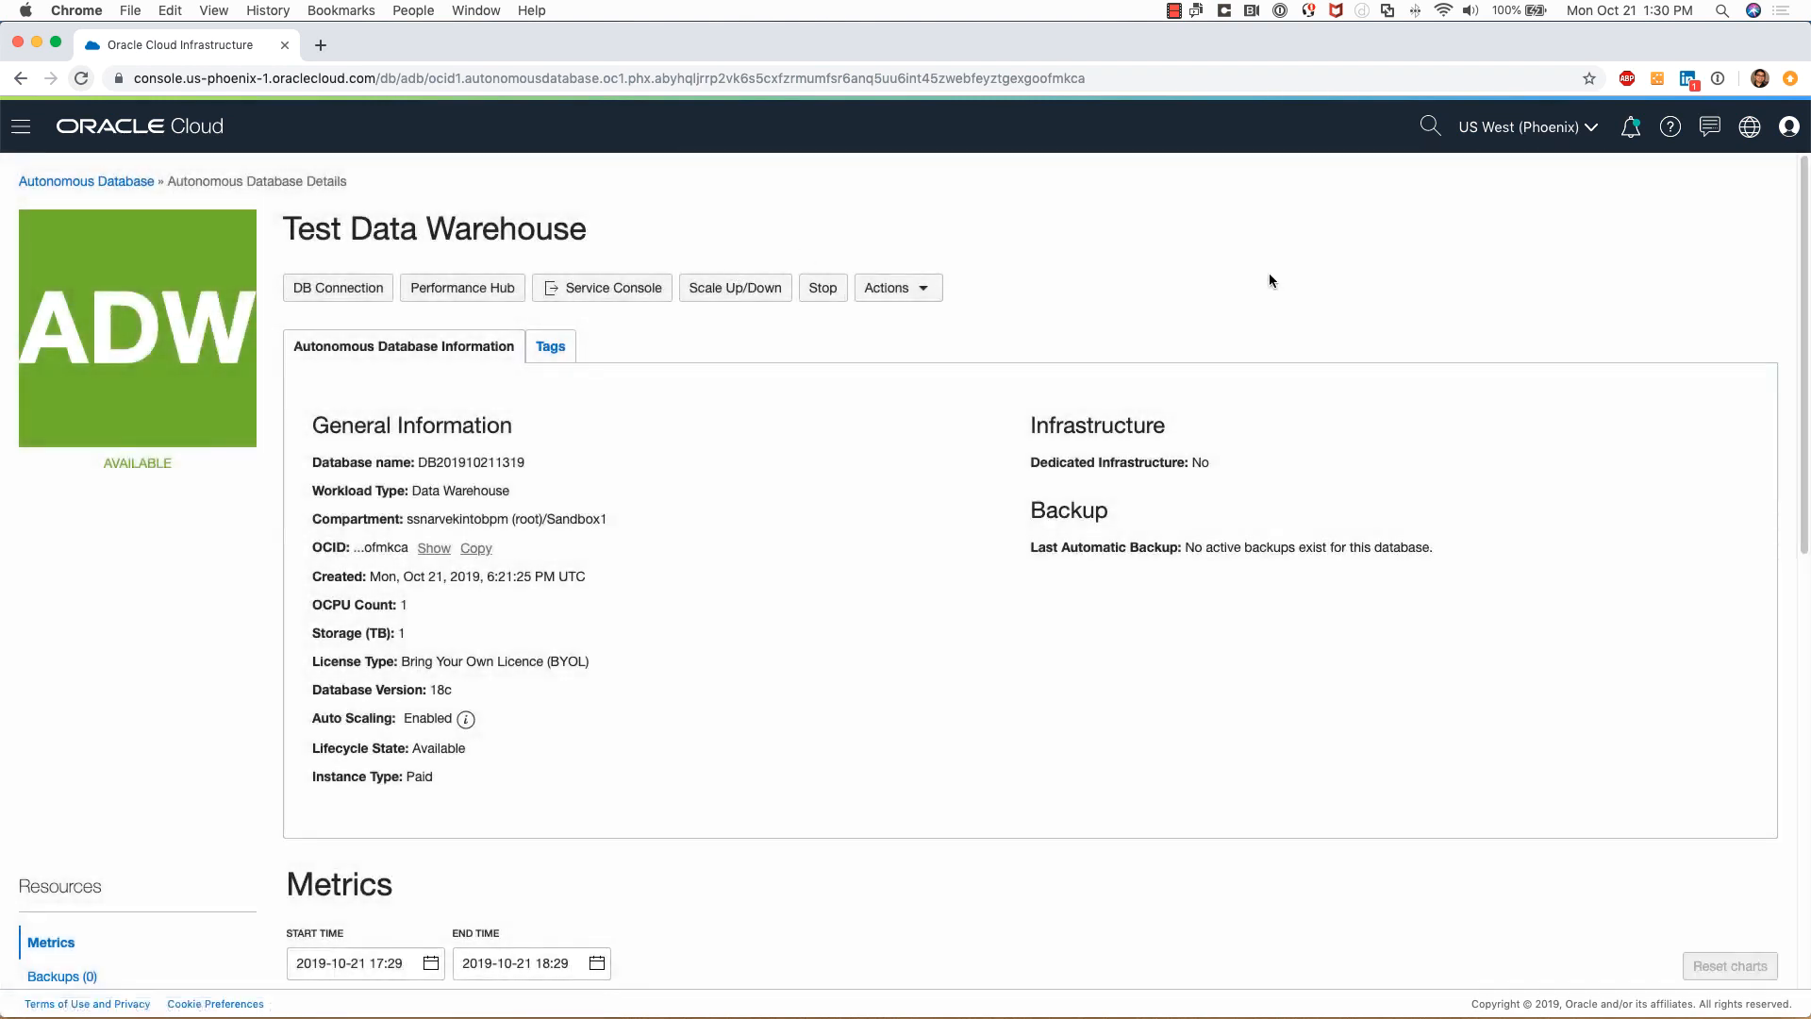
{"action": "left_click", "coordinate": [925, 295]}
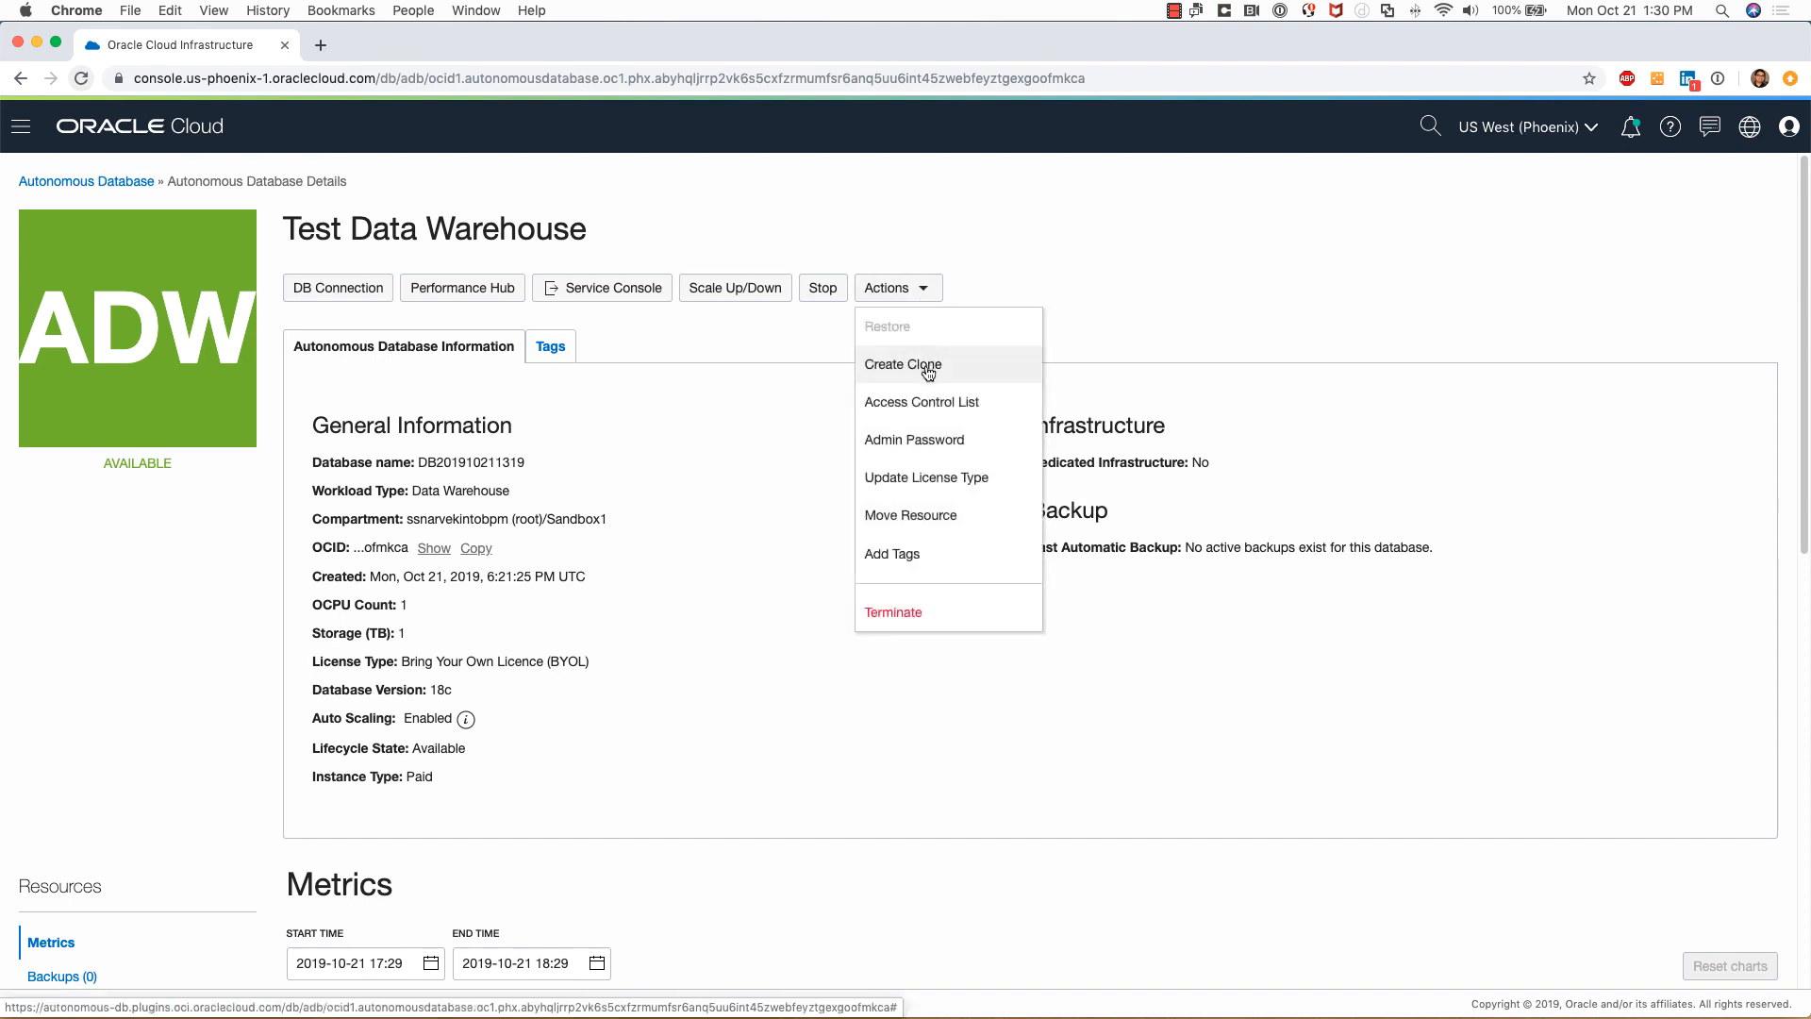
{"action": "left_click", "coordinate": [925, 407]}
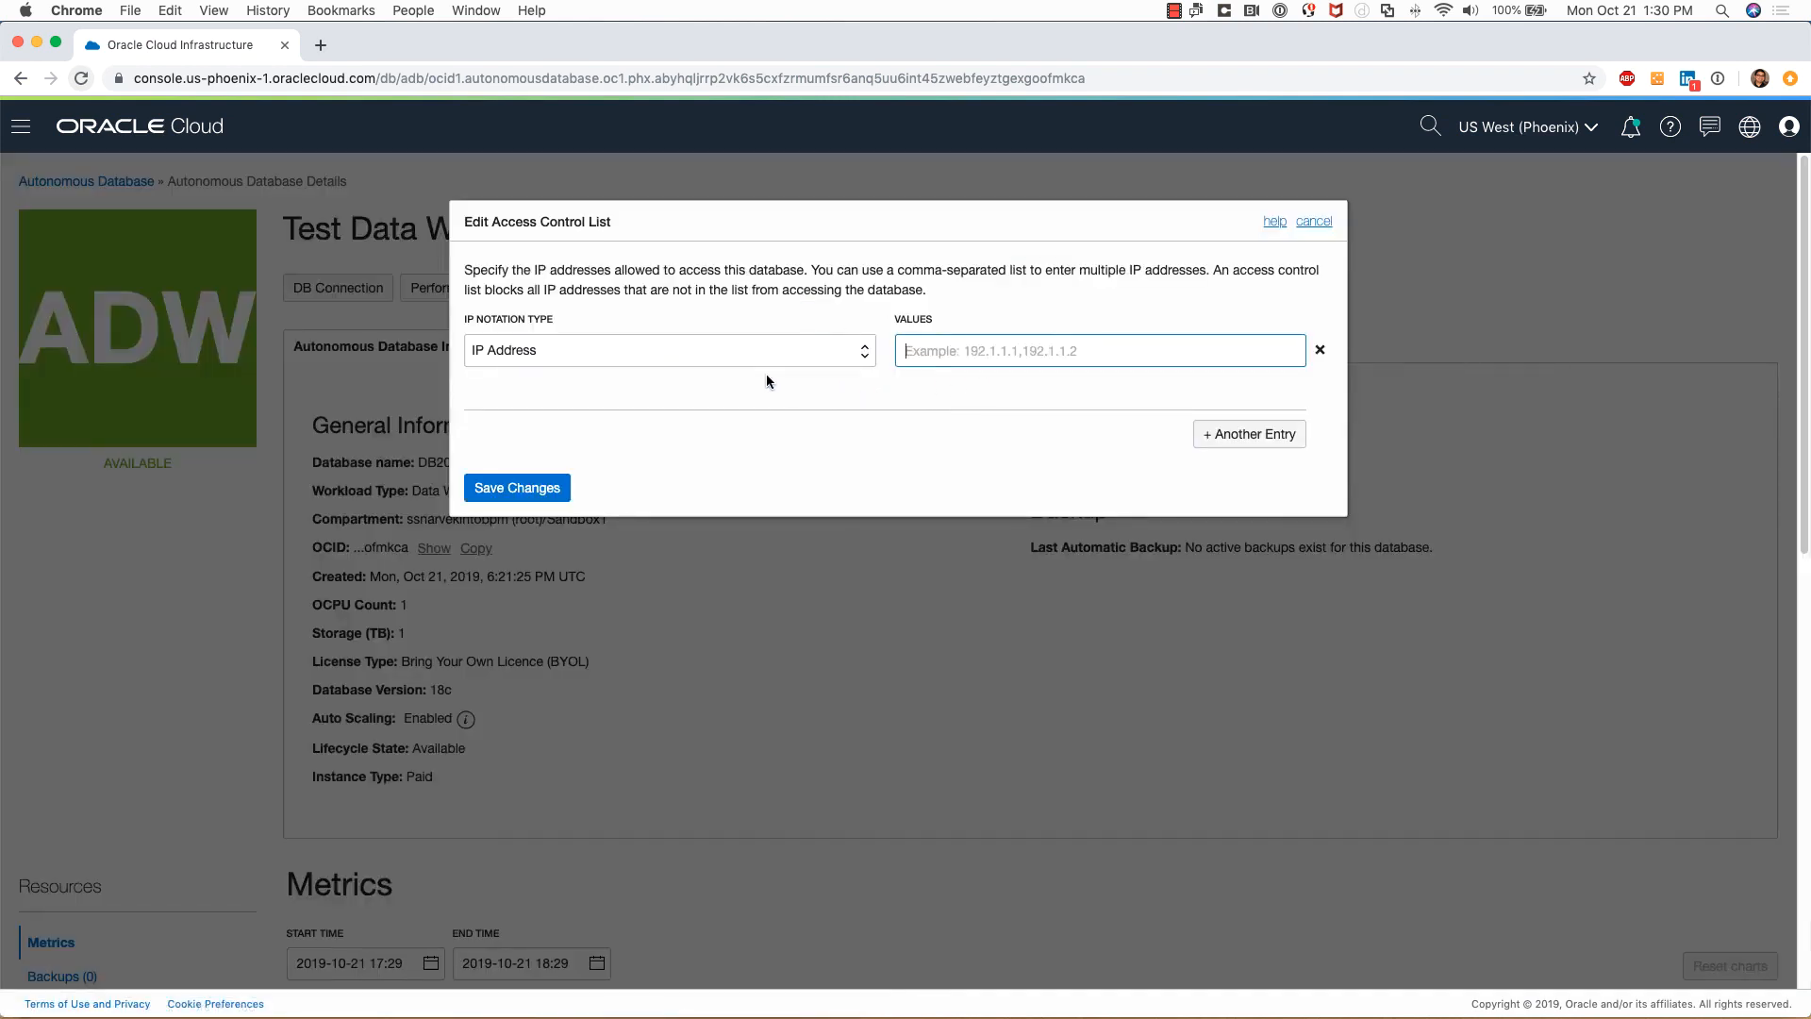
{"action": "left_click", "coordinate": [861, 351]}
{"action": "left_click", "coordinate": [915, 393]}
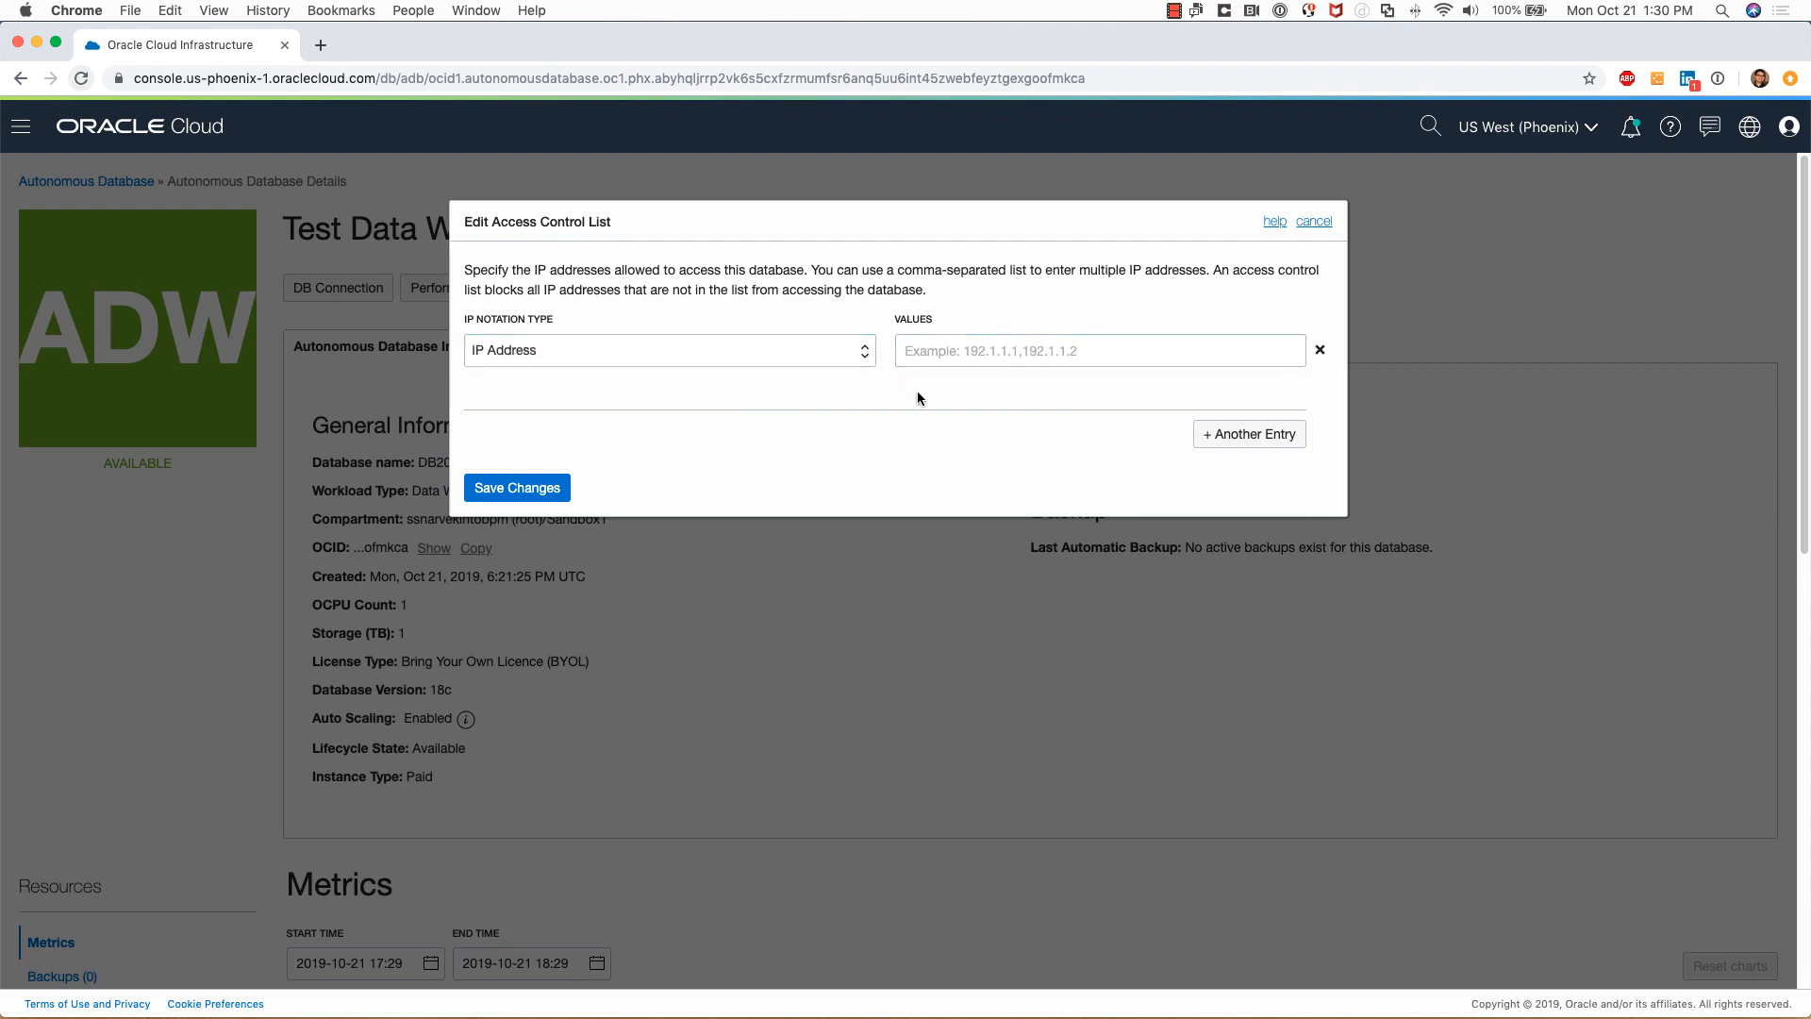
{"action": "left_click", "coordinate": [1312, 220]}
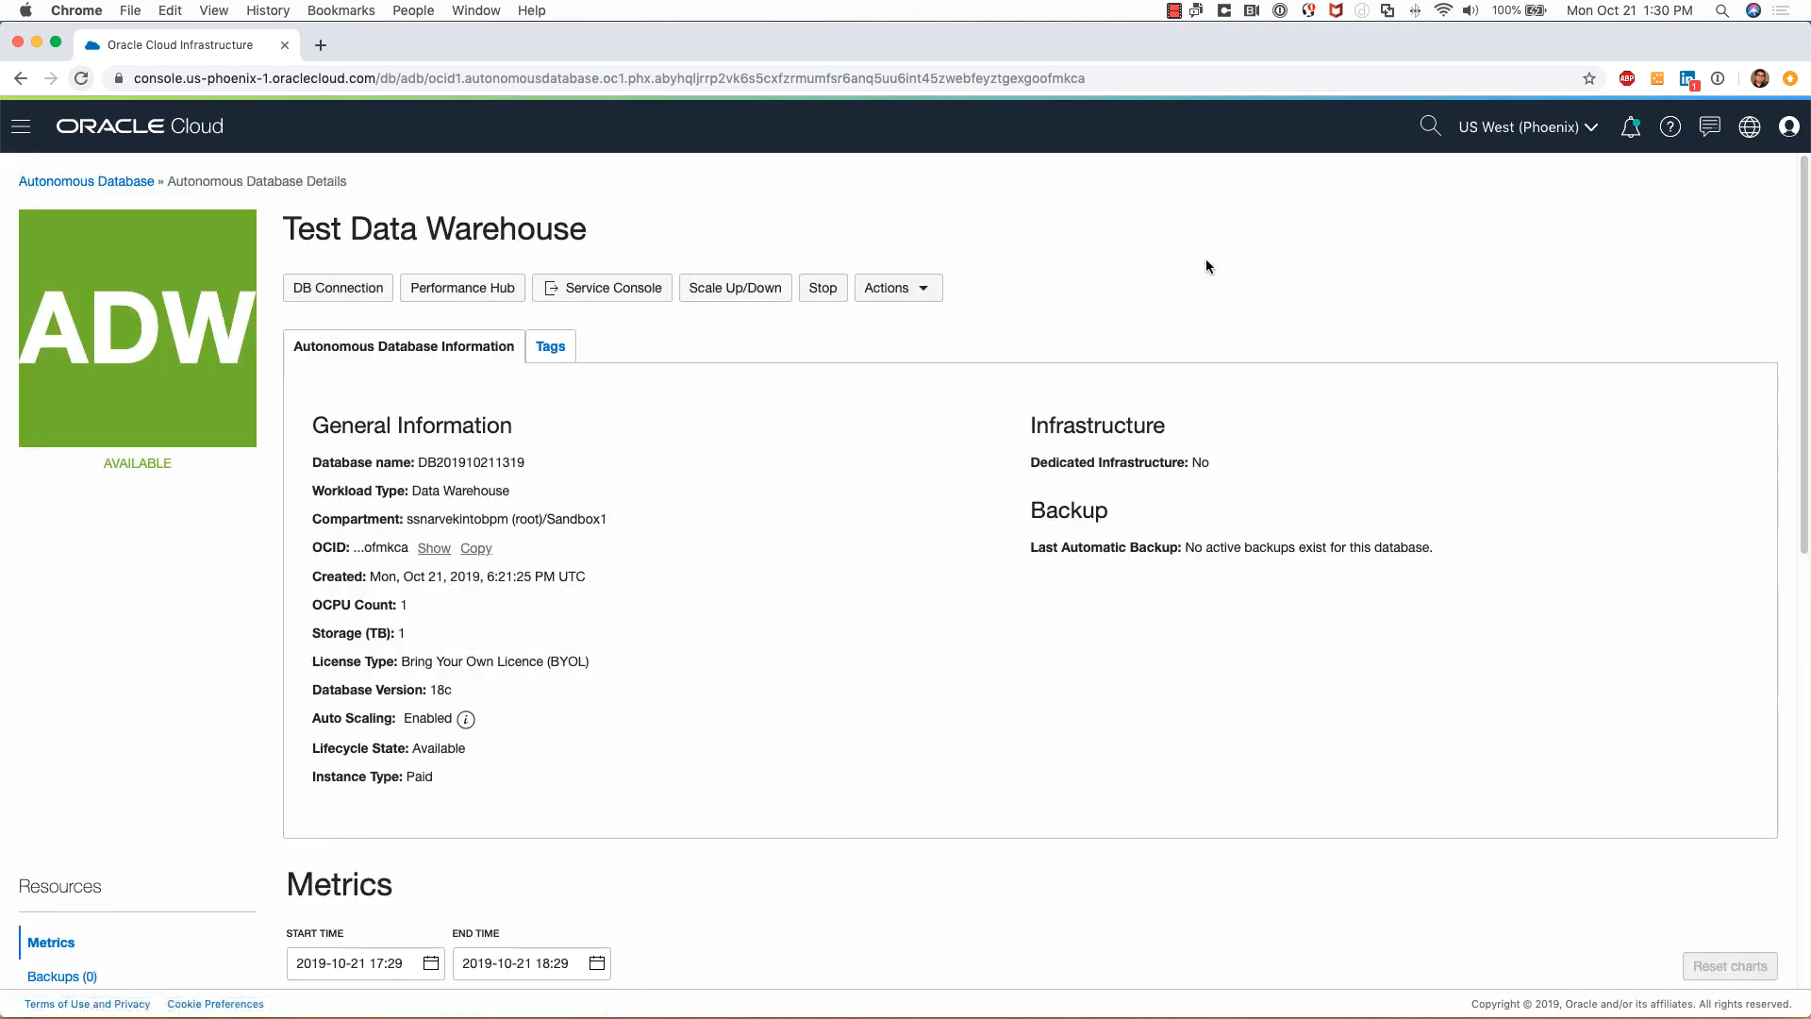
{"action": "left_click", "coordinate": [923, 293]}
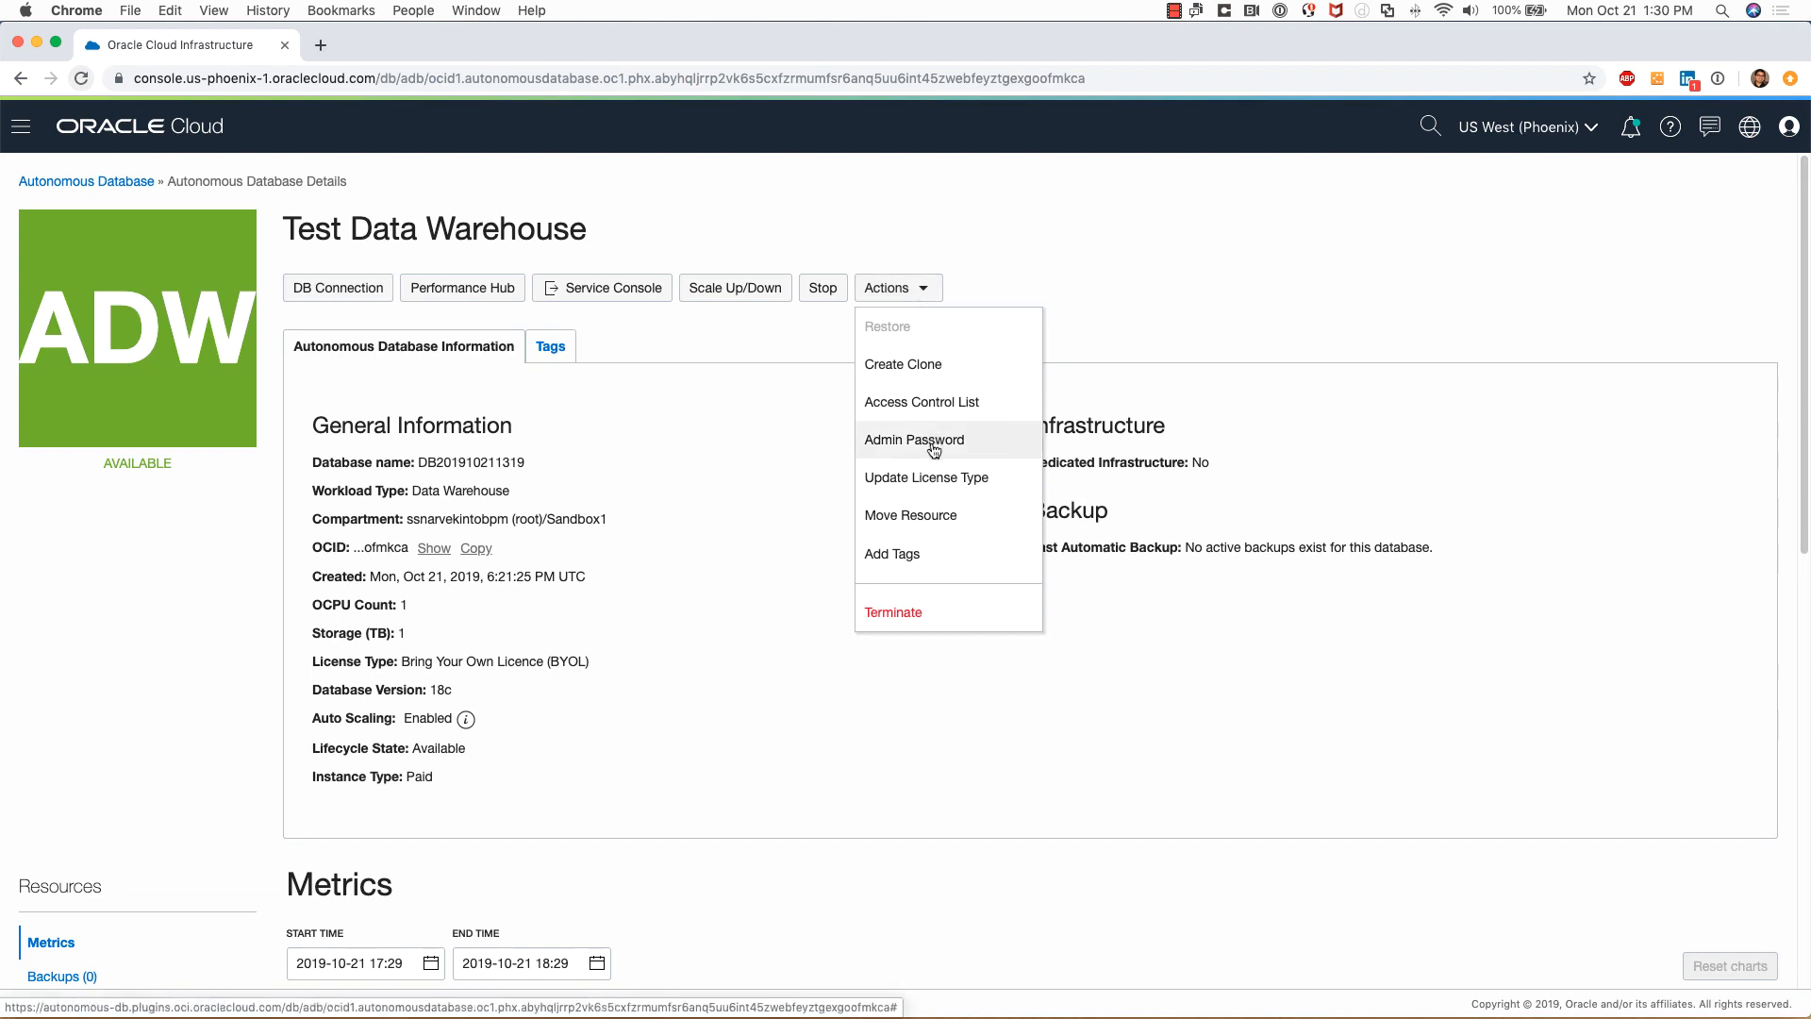
{"action": "left_click", "coordinate": [929, 487]}
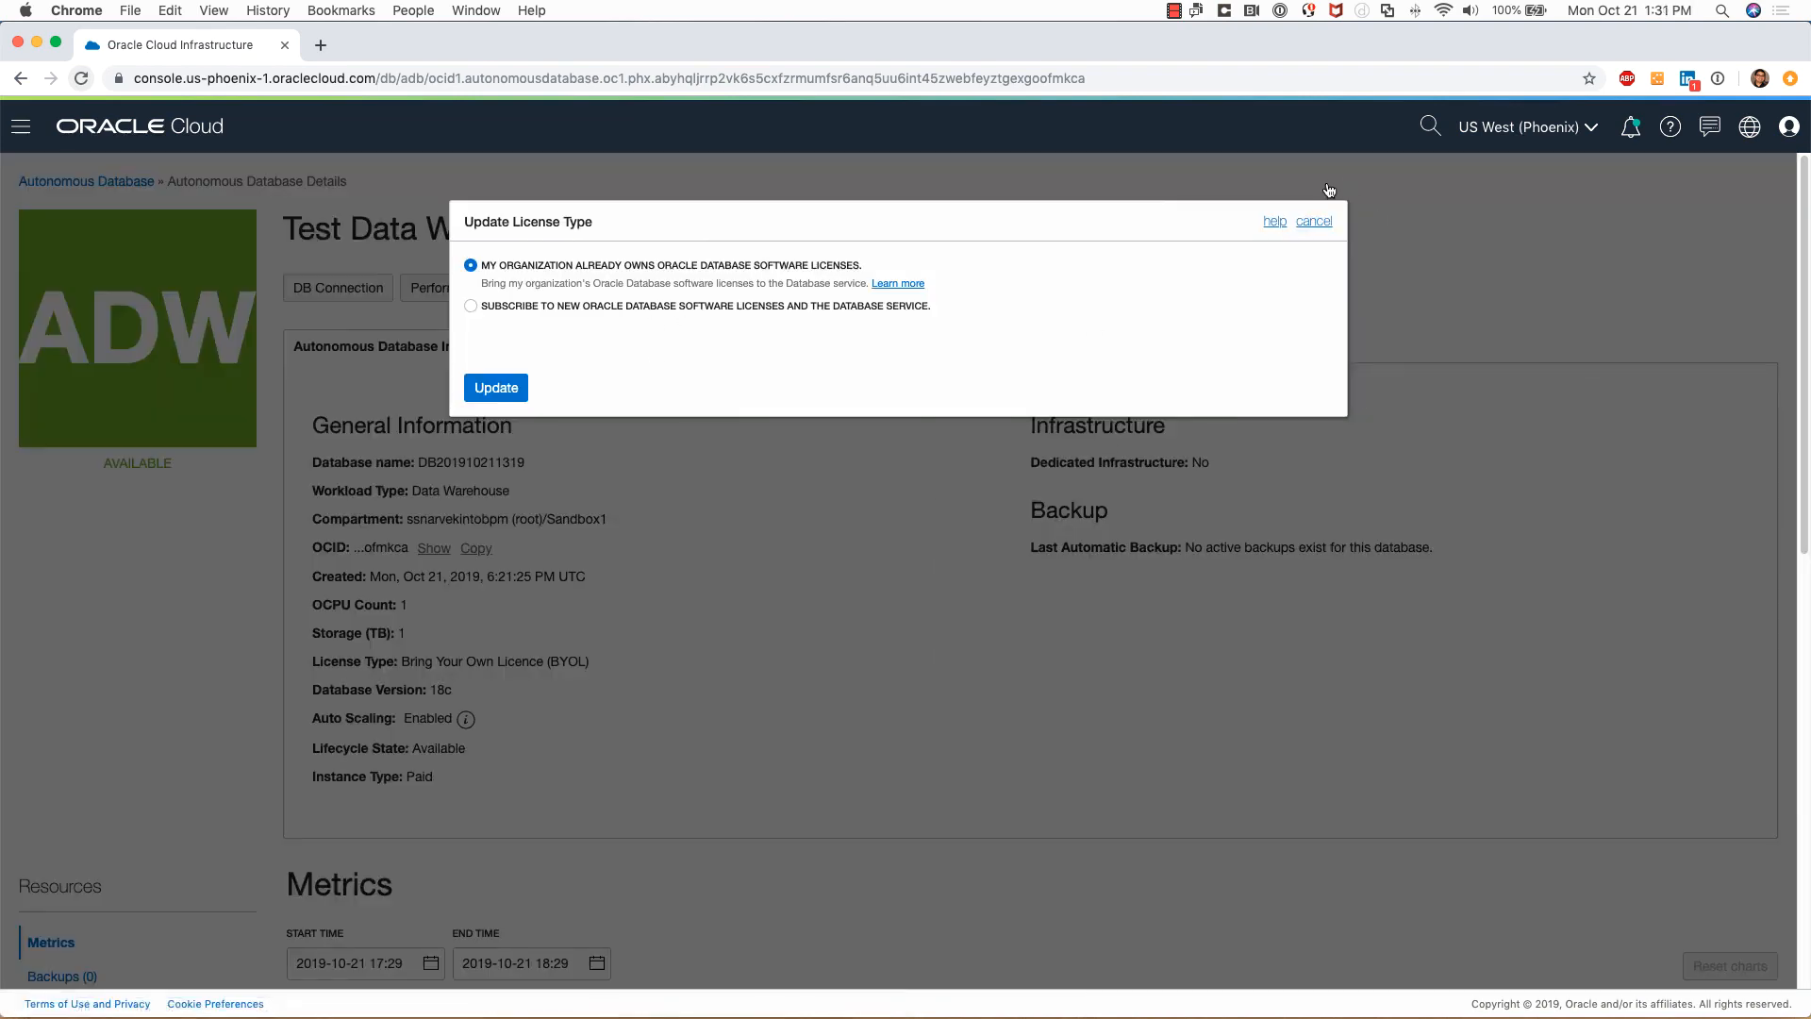
{"action": "left_click", "coordinate": [1313, 221]}
{"action": "left_click", "coordinate": [872, 300]}
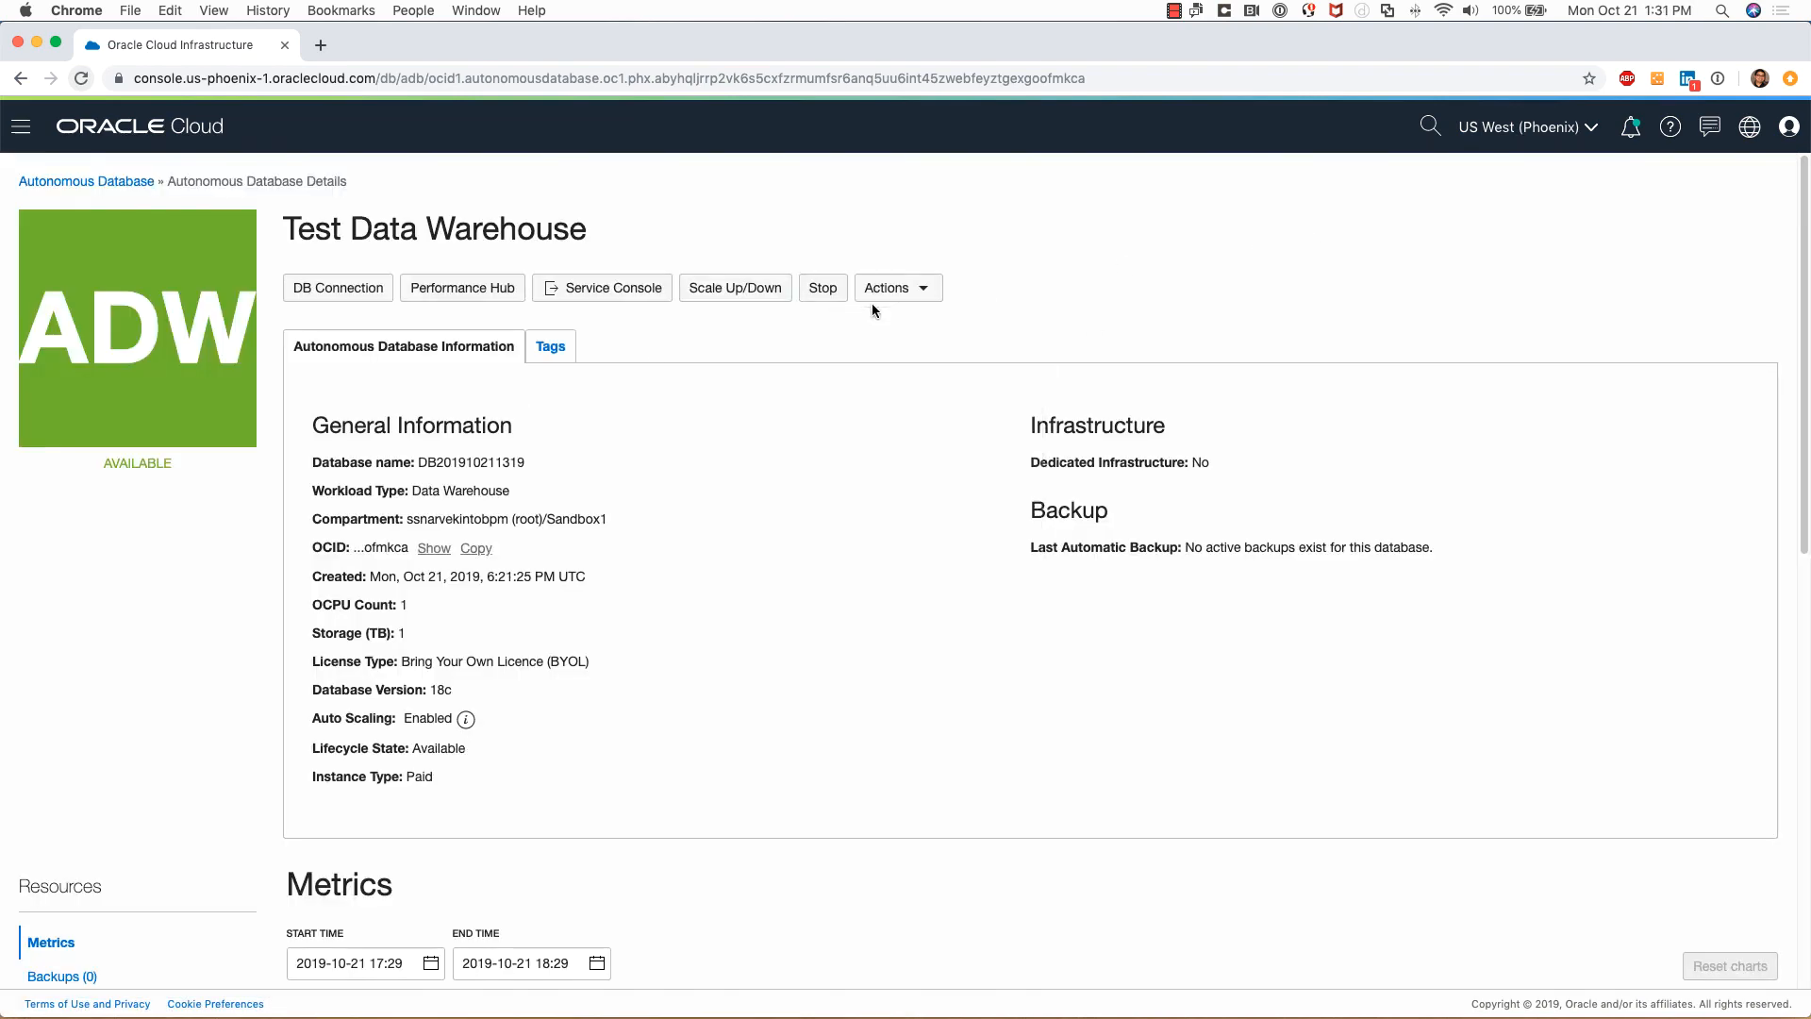
{"action": "left_click", "coordinate": [897, 300]}
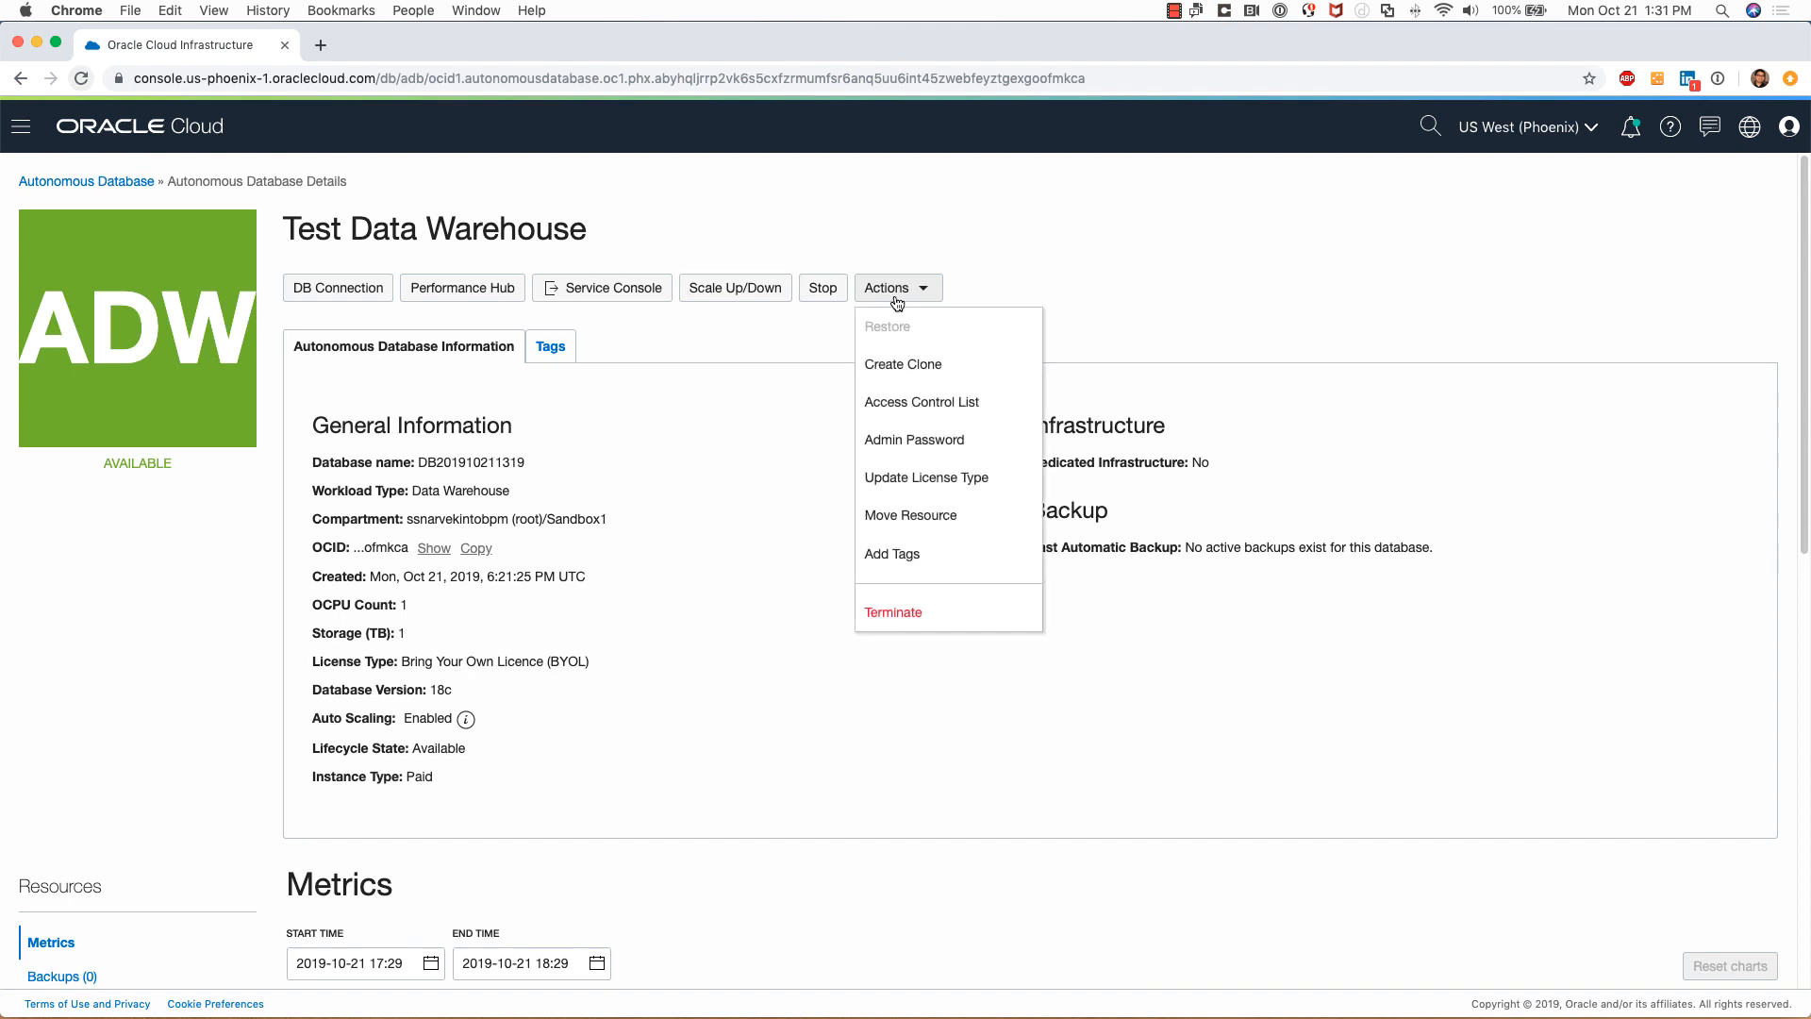
{"action": "left_click", "coordinate": [931, 523]}
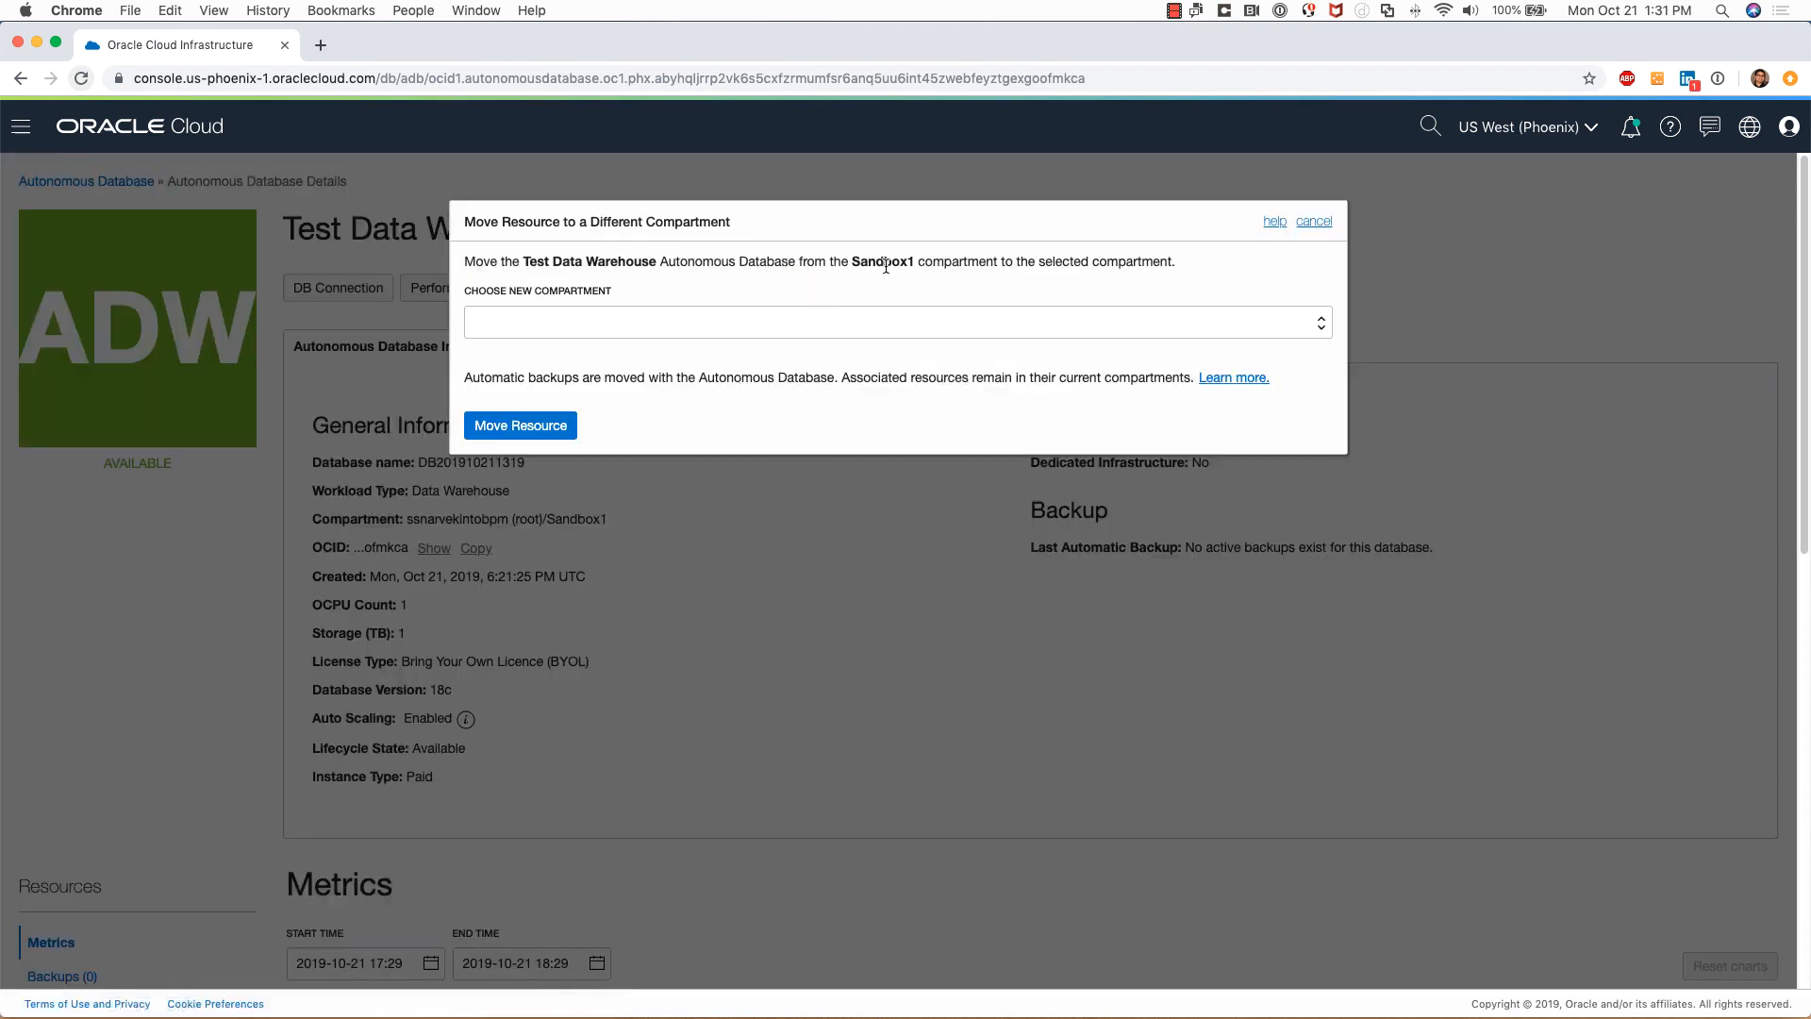
{"action": "left_click", "coordinate": [1315, 222]}
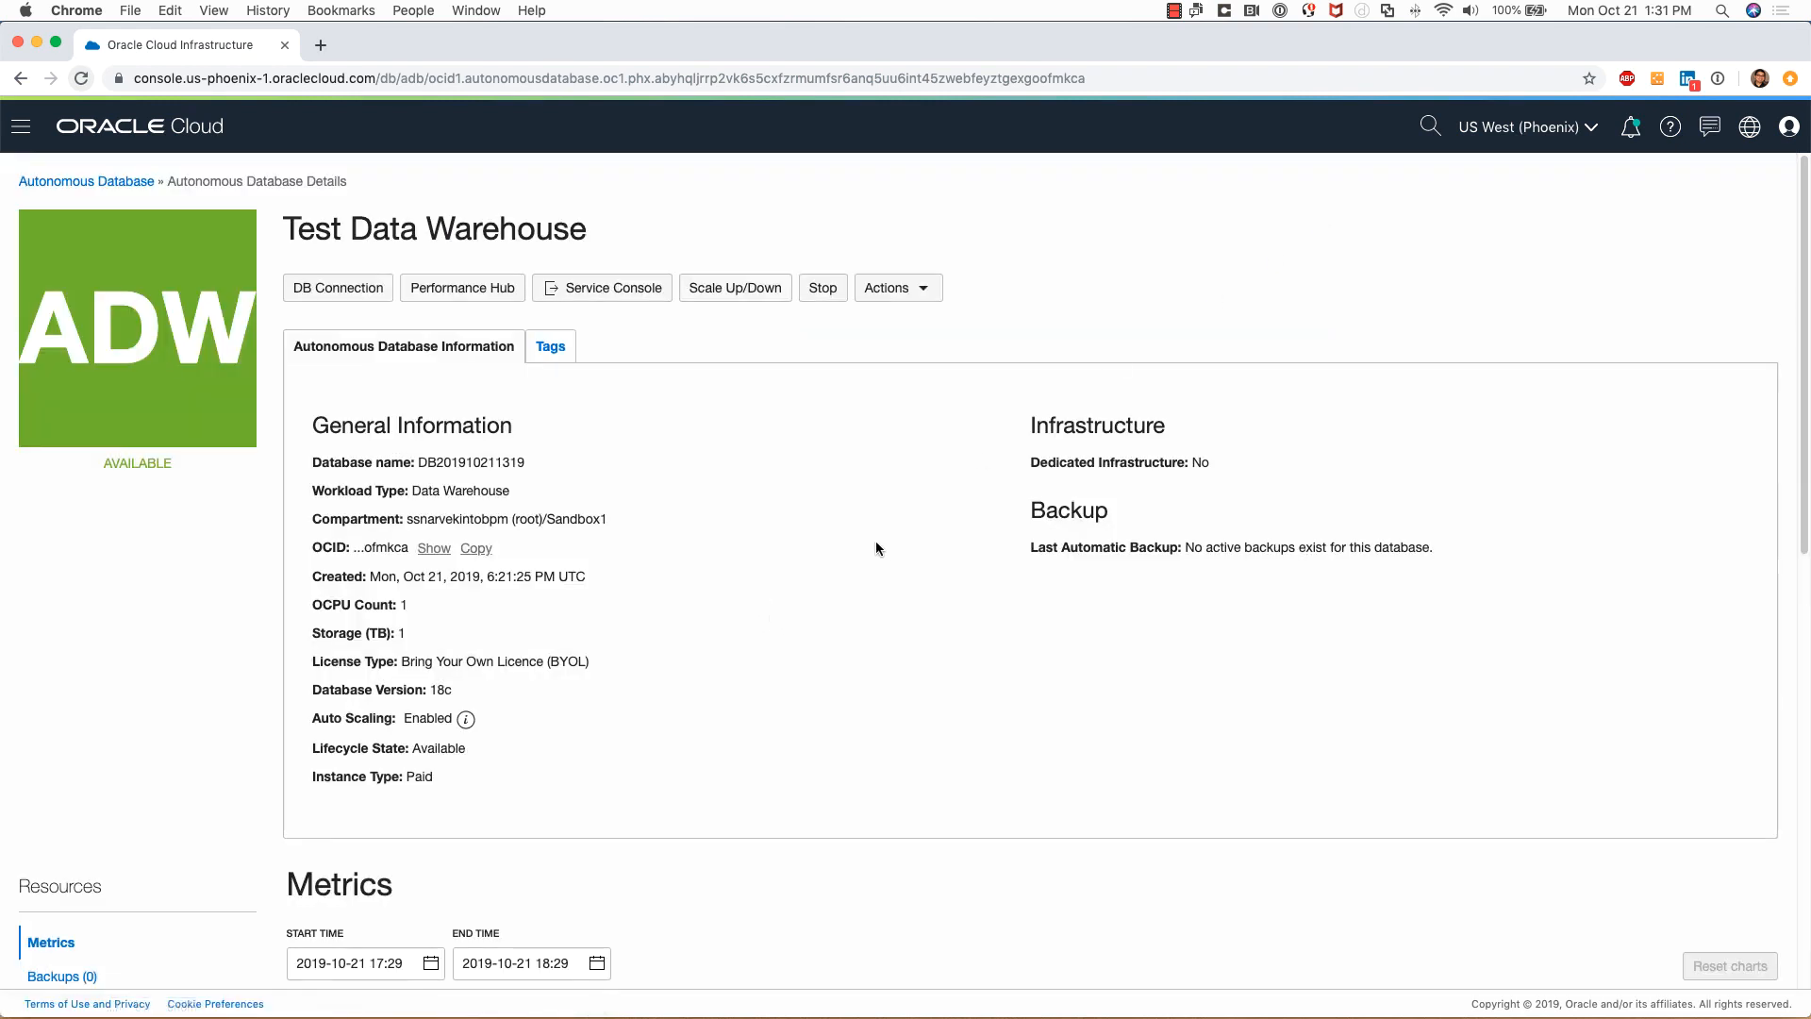
In Scale Up/Down, try OCPU counts of 3 and 2 and storage of 3 and 2 TB
{"action": "left_click", "coordinate": [902, 292]}
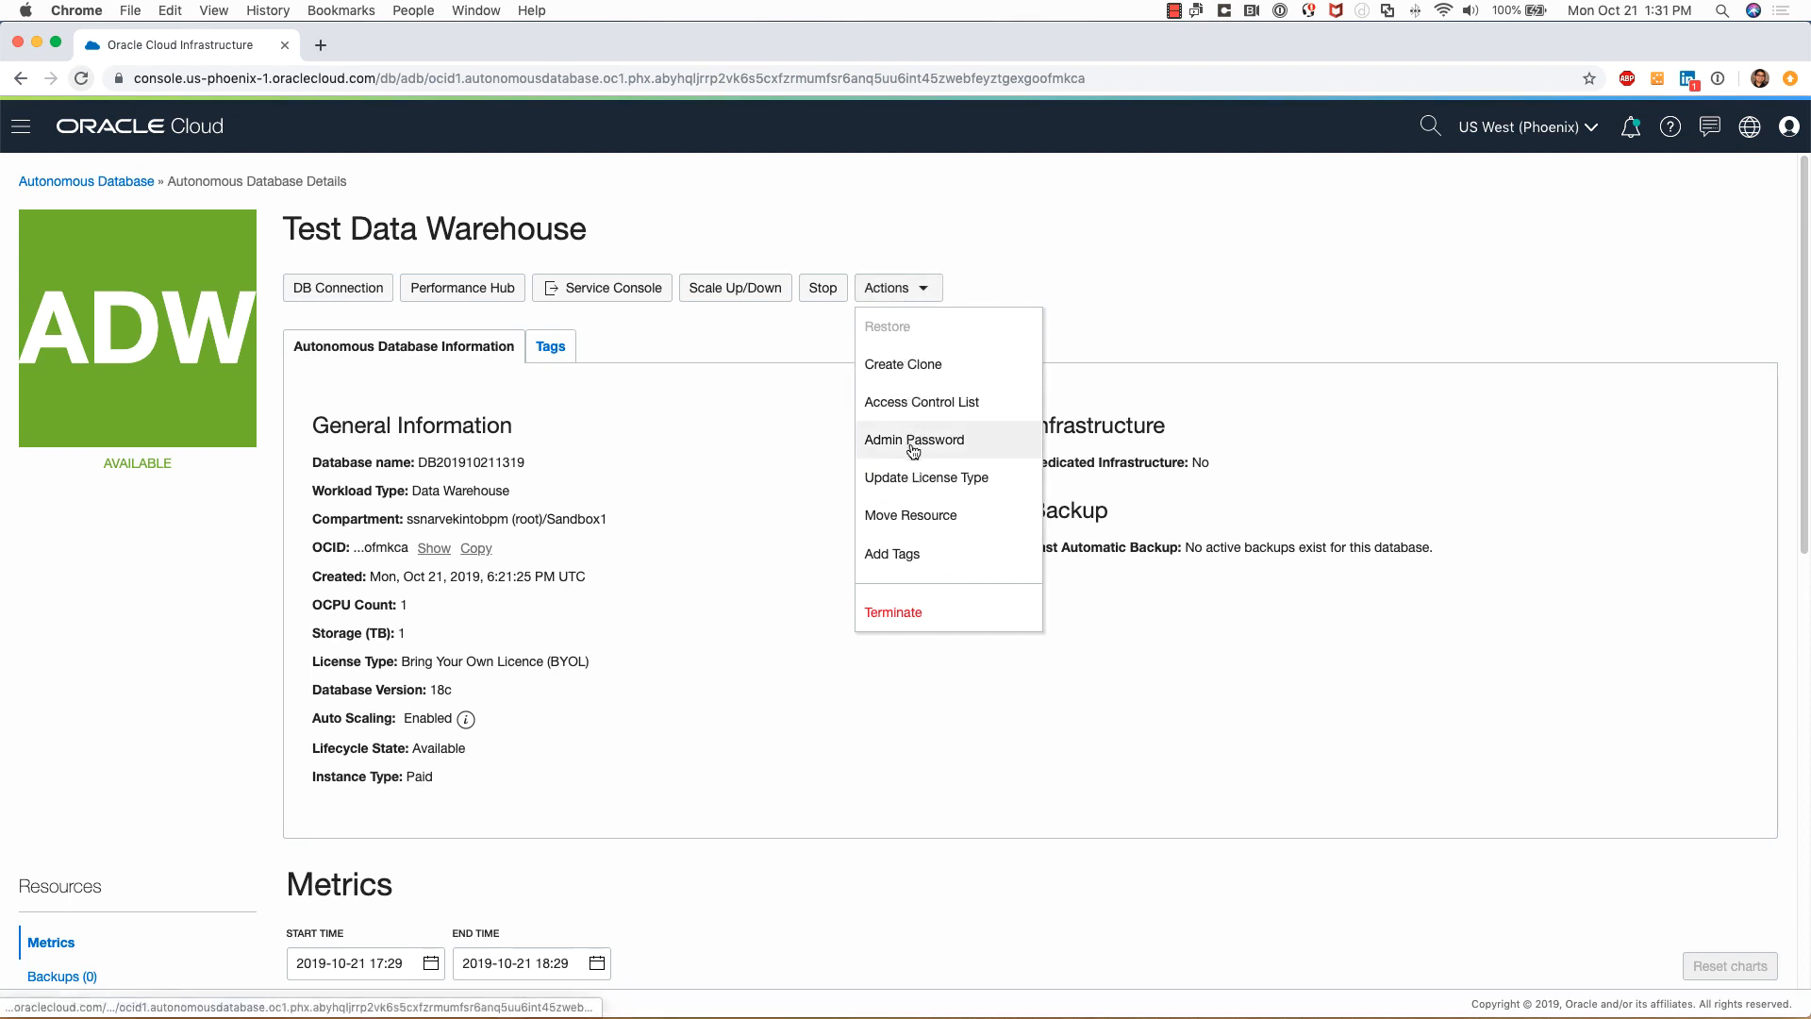
{"action": "left_click", "coordinate": [807, 357]}
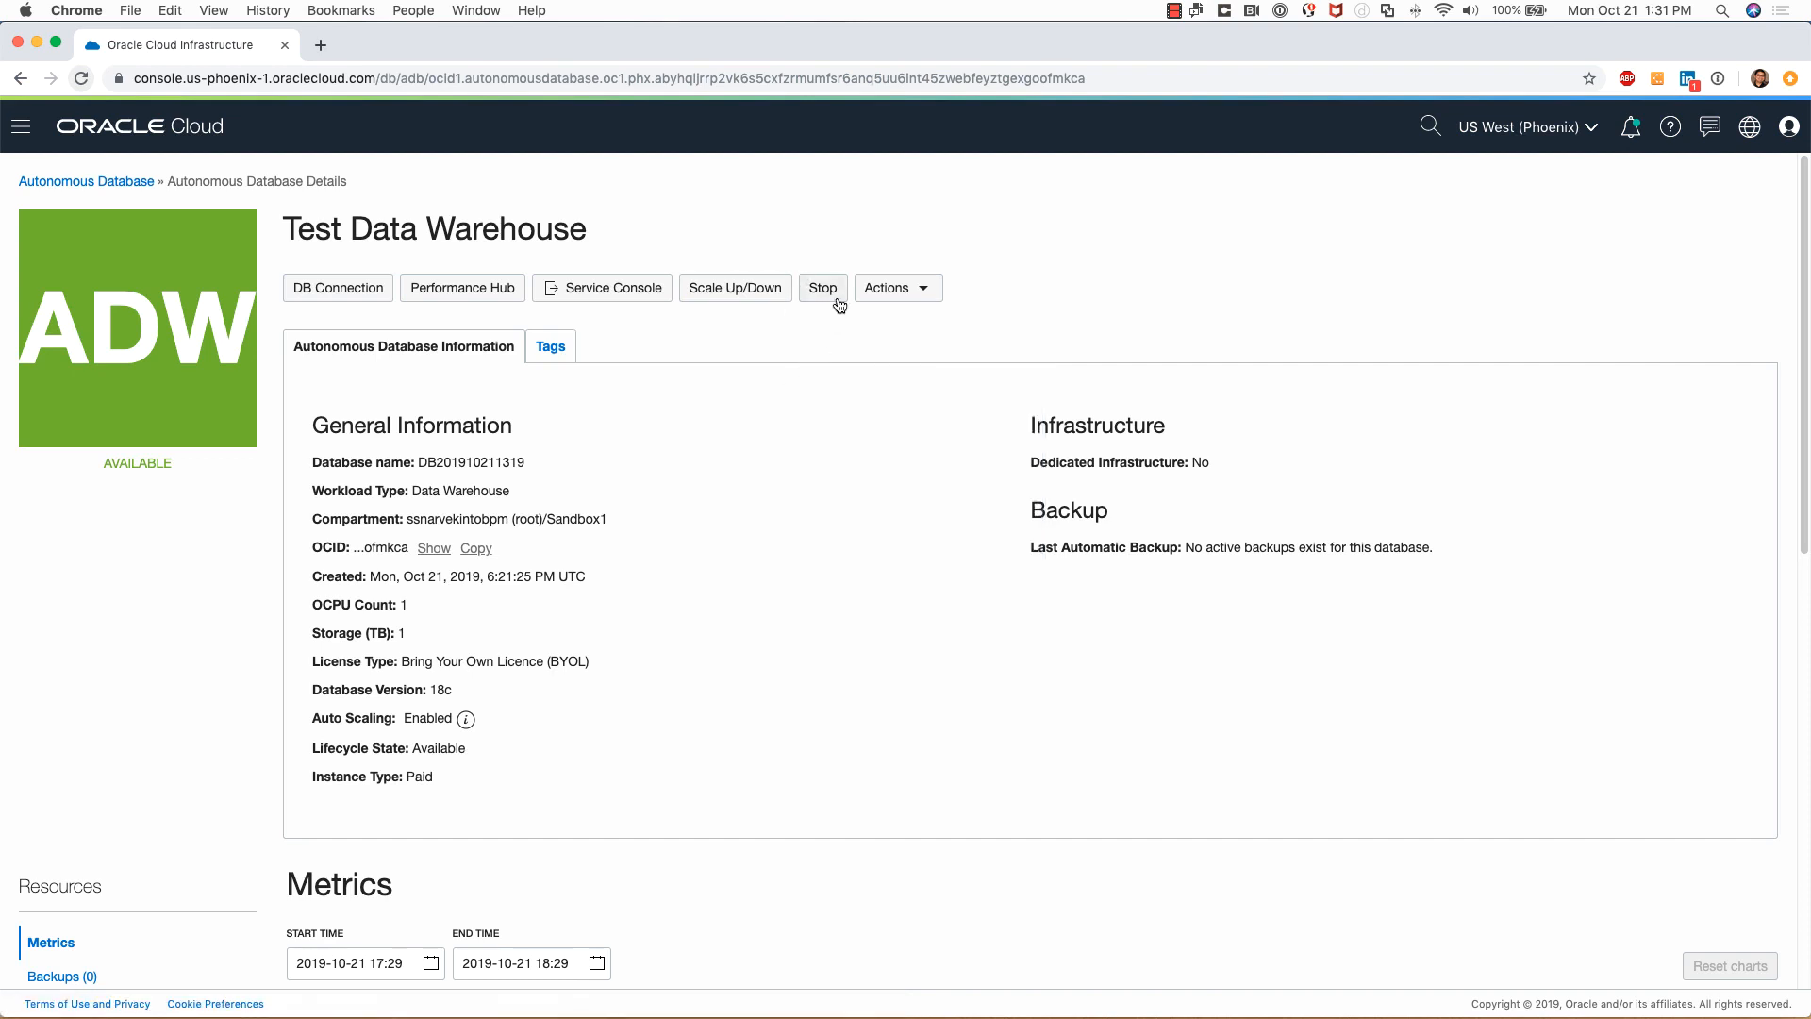
{"action": "left_click", "coordinate": [719, 288]}
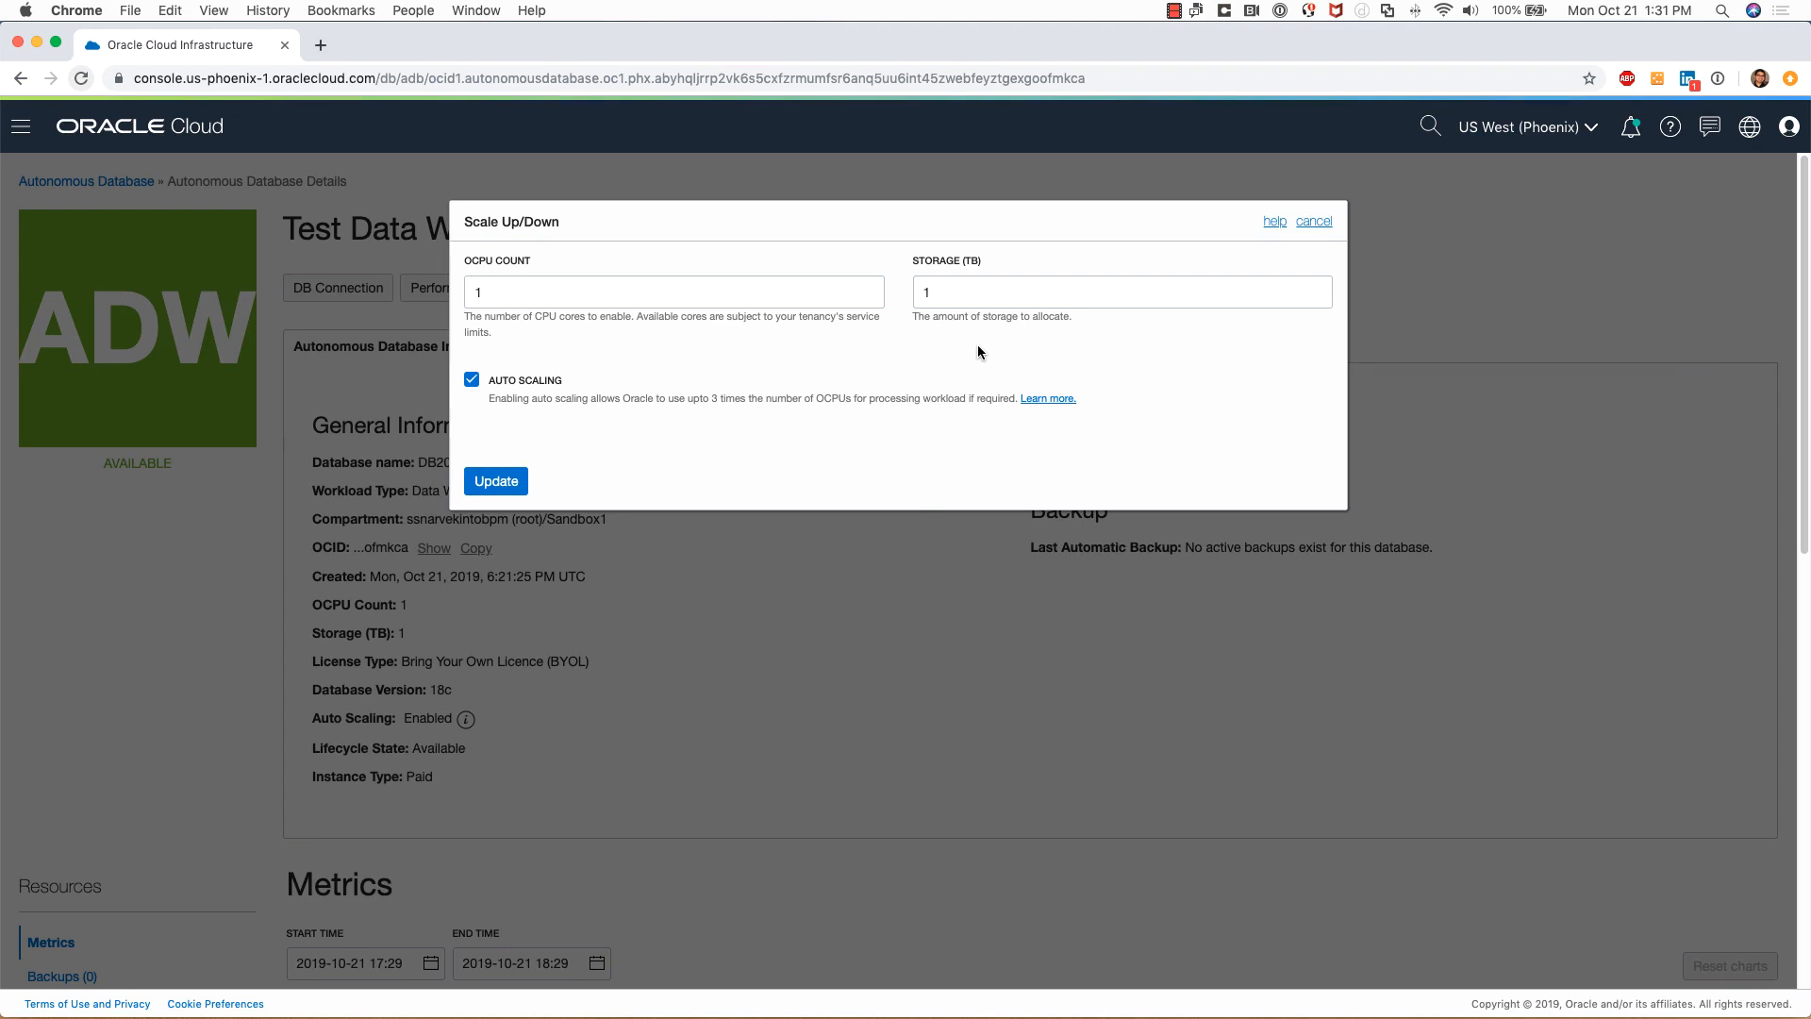
{"action": "left_click", "coordinate": [867, 290]}
{"action": "left_click", "coordinate": [867, 290]}
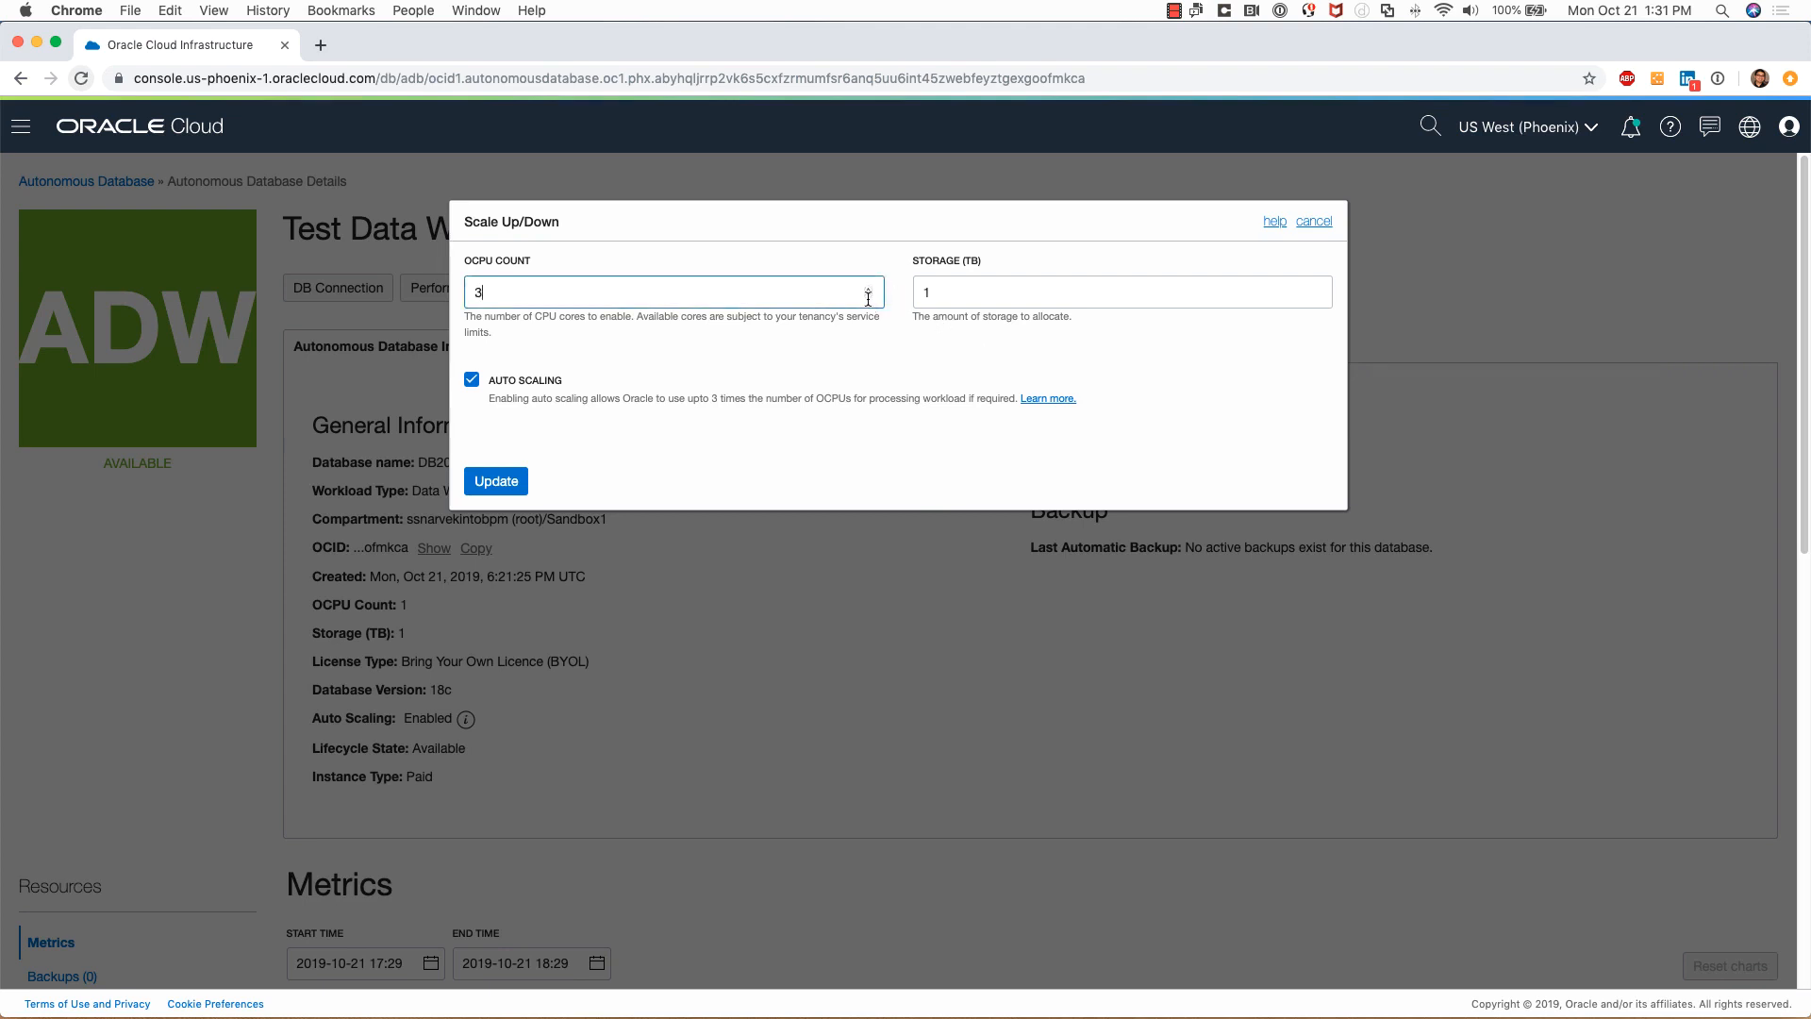
{"action": "left_click", "coordinate": [869, 297]}
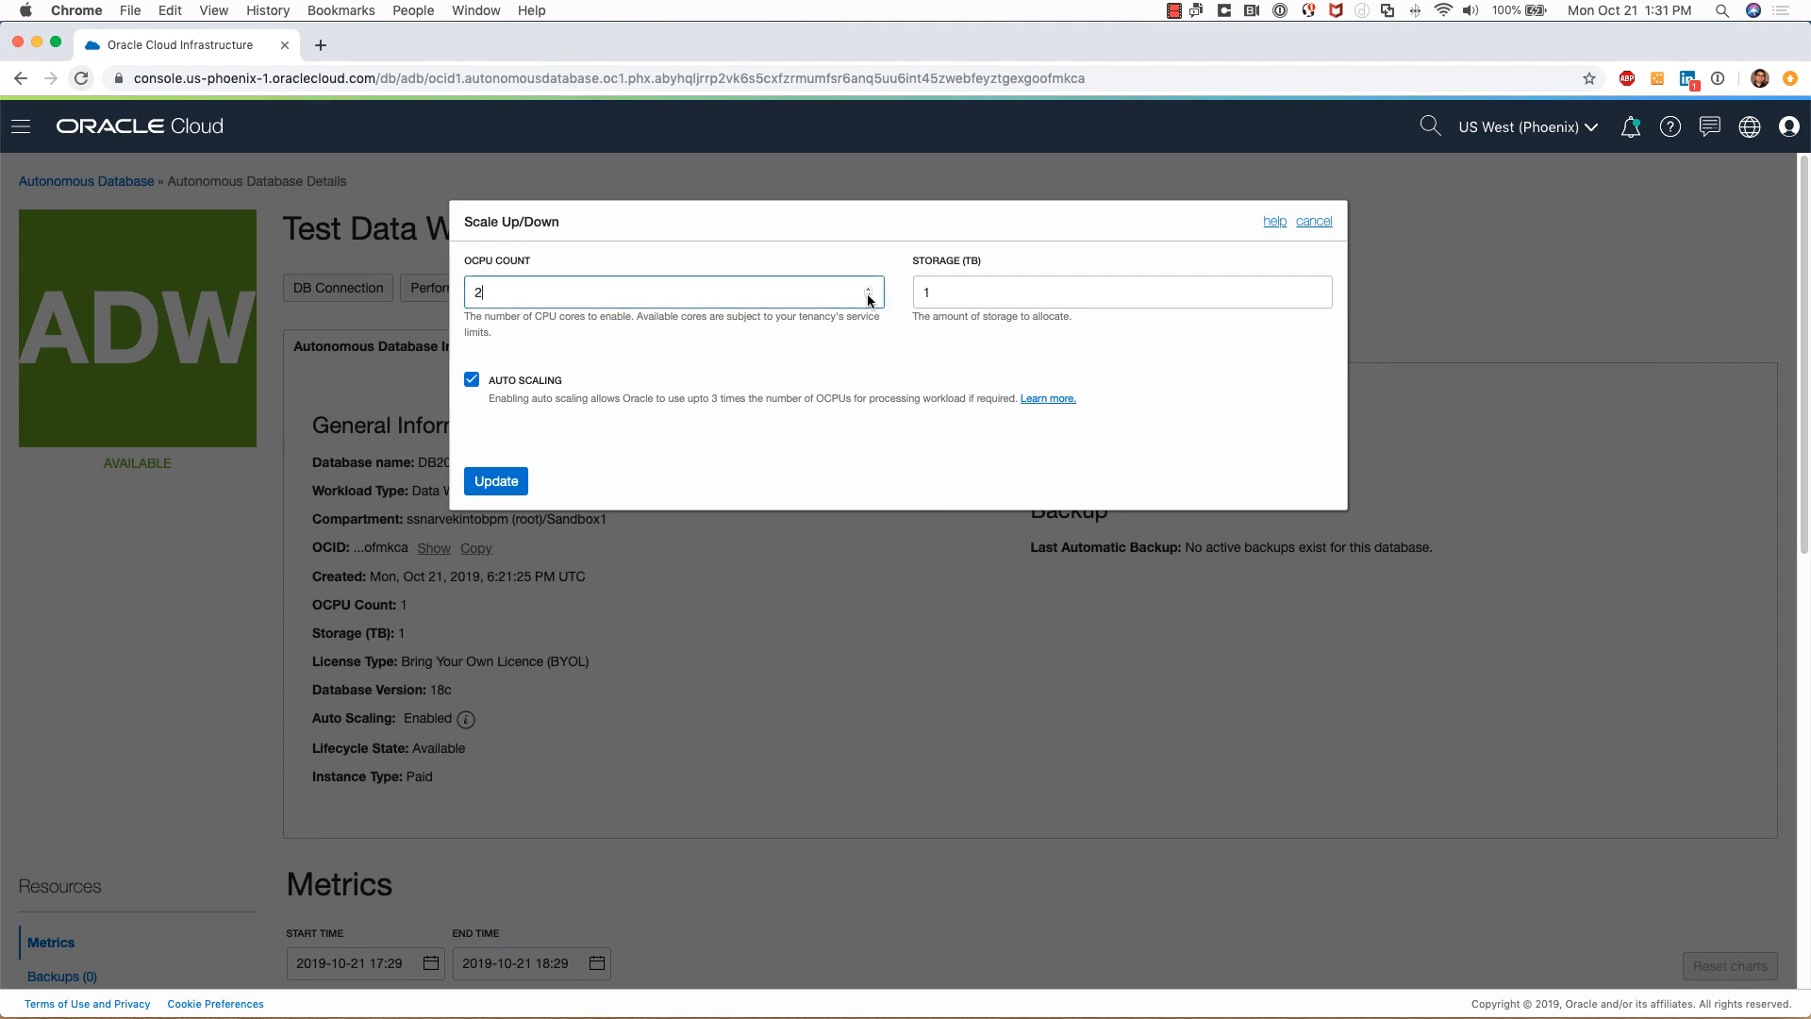
{"action": "left_click", "coordinate": [1317, 288]}
{"action": "left_click", "coordinate": [1317, 289]}
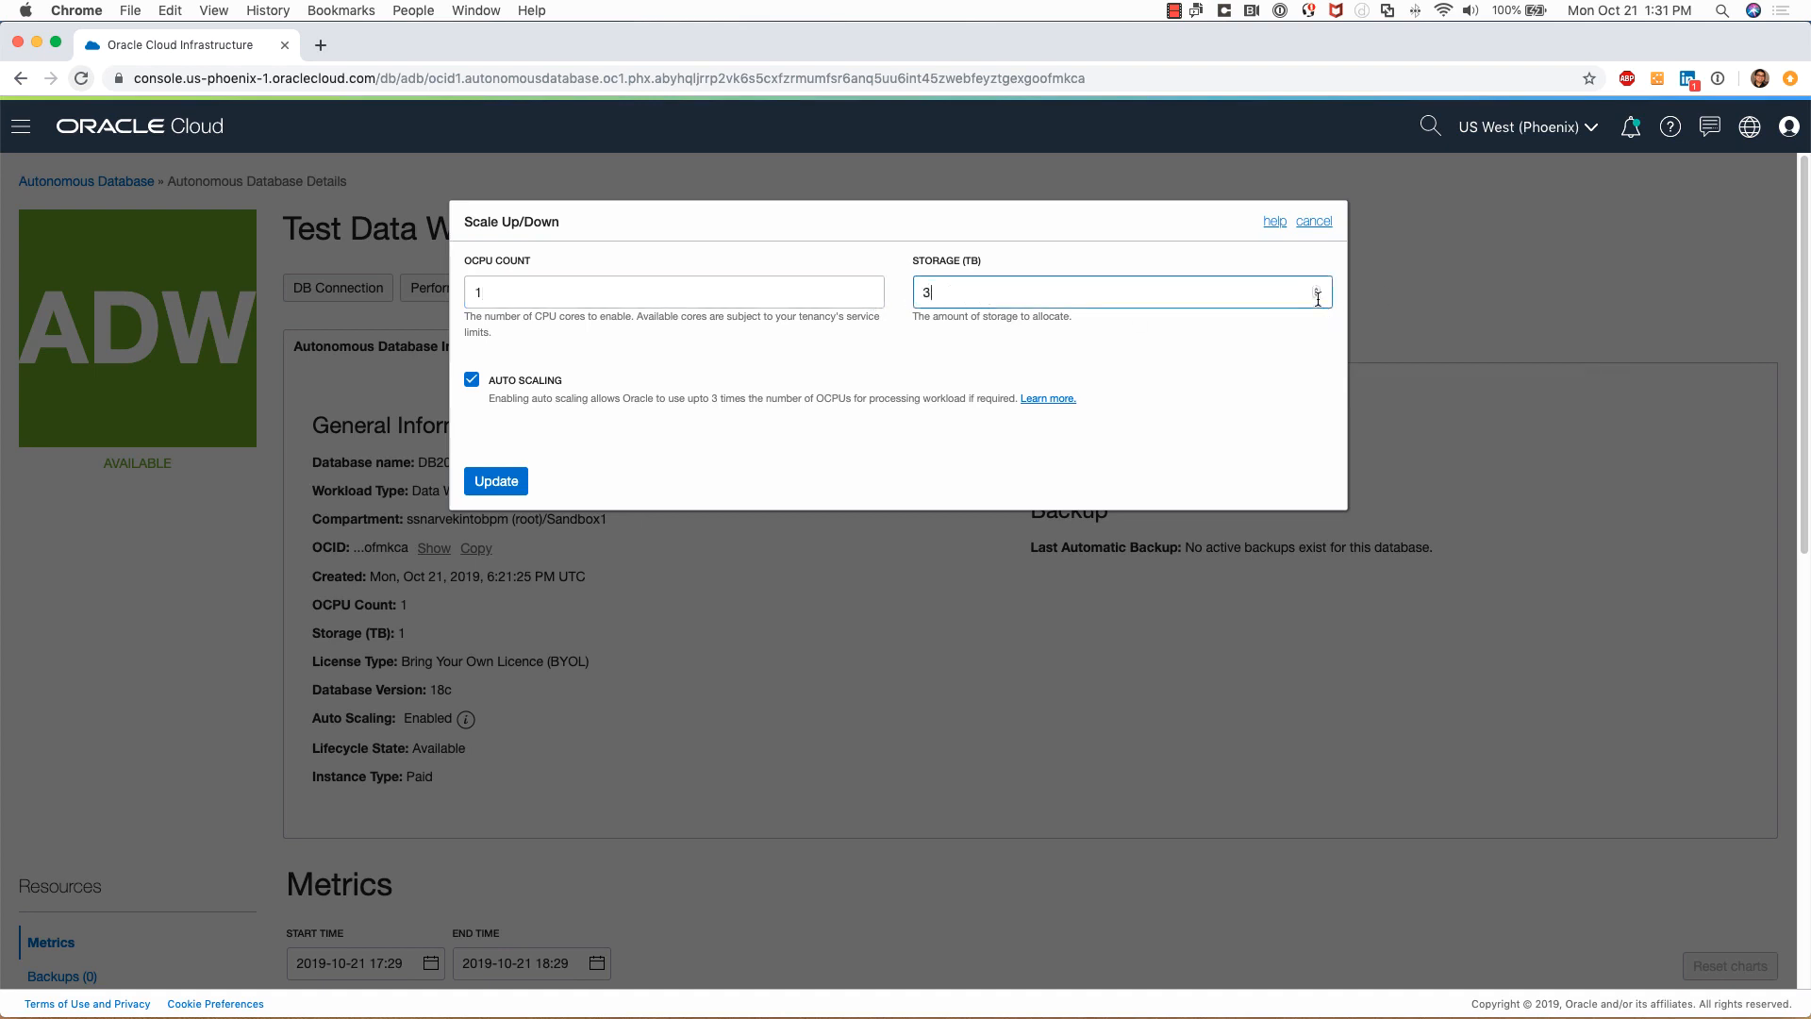
{"action": "left_click", "coordinate": [1317, 296]}
Toggle auto scaling off and back on, then cancel, keeping 1 OCPU and 1 TB
{"action": "left_click", "coordinate": [474, 385]}
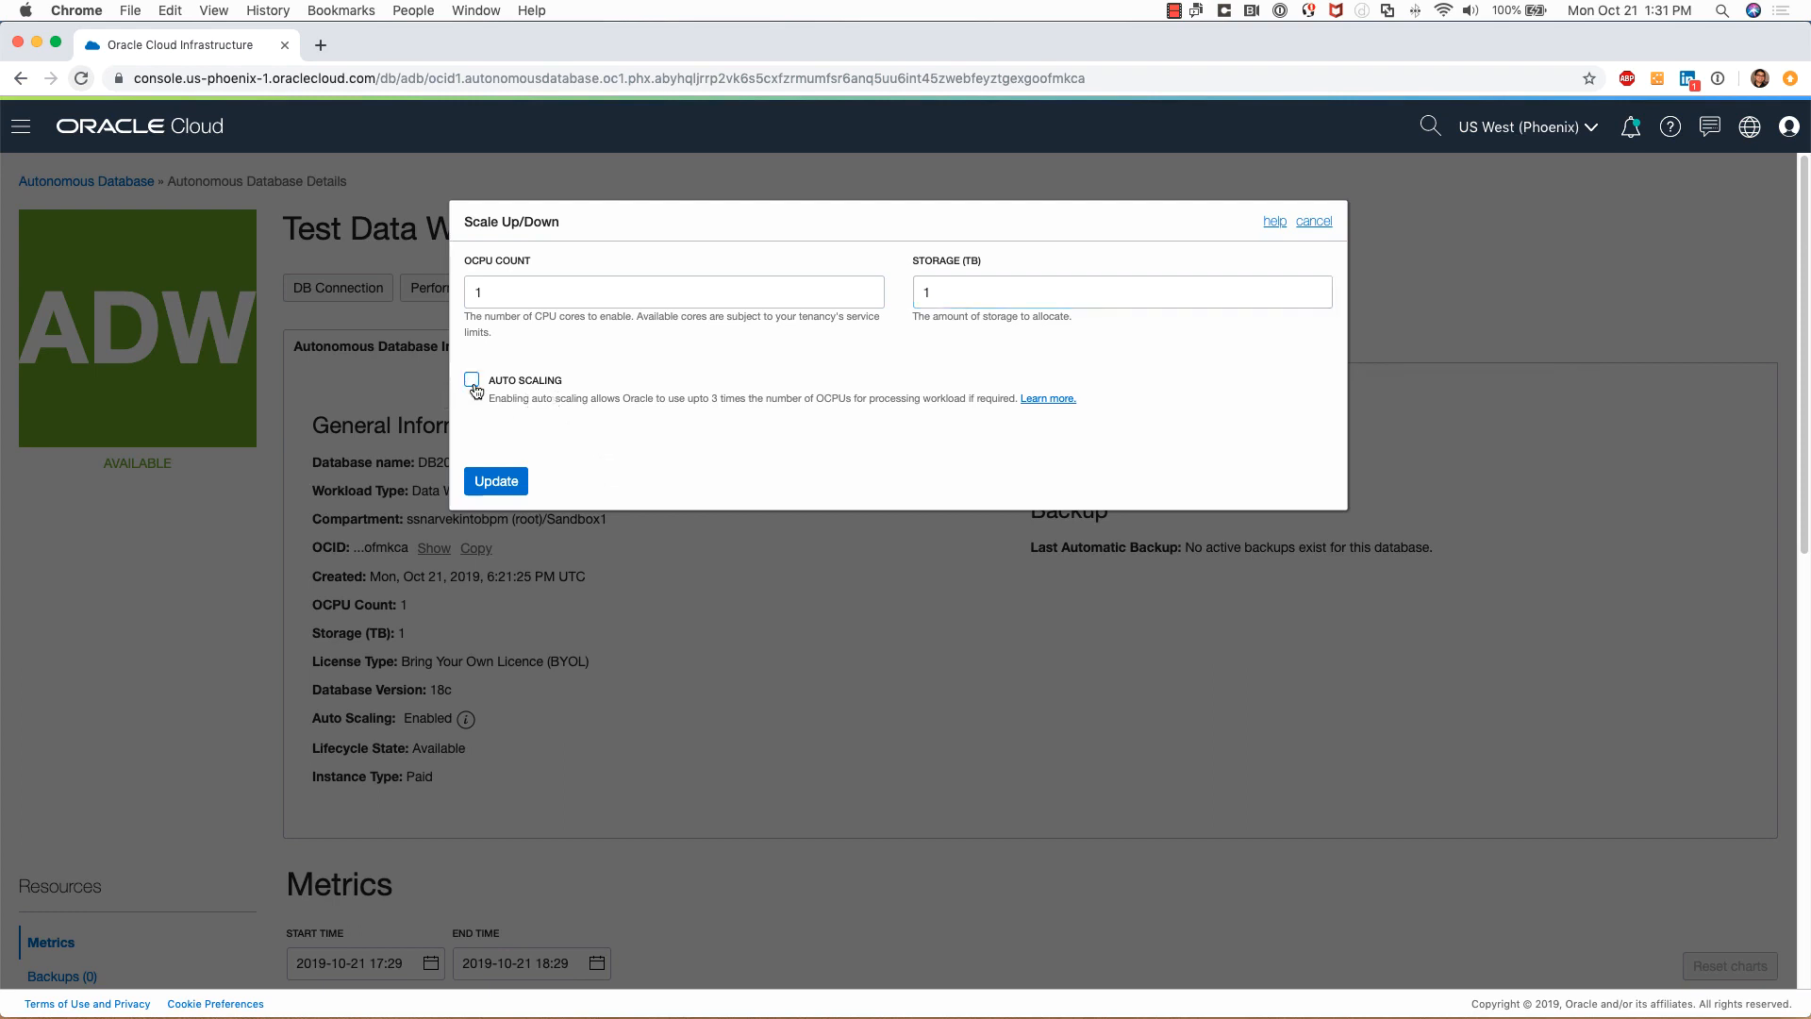
{"action": "left_click", "coordinate": [474, 384]}
{"action": "left_click", "coordinate": [474, 390]}
{"action": "left_click", "coordinate": [474, 381]}
{"action": "left_click", "coordinate": [1309, 220]}
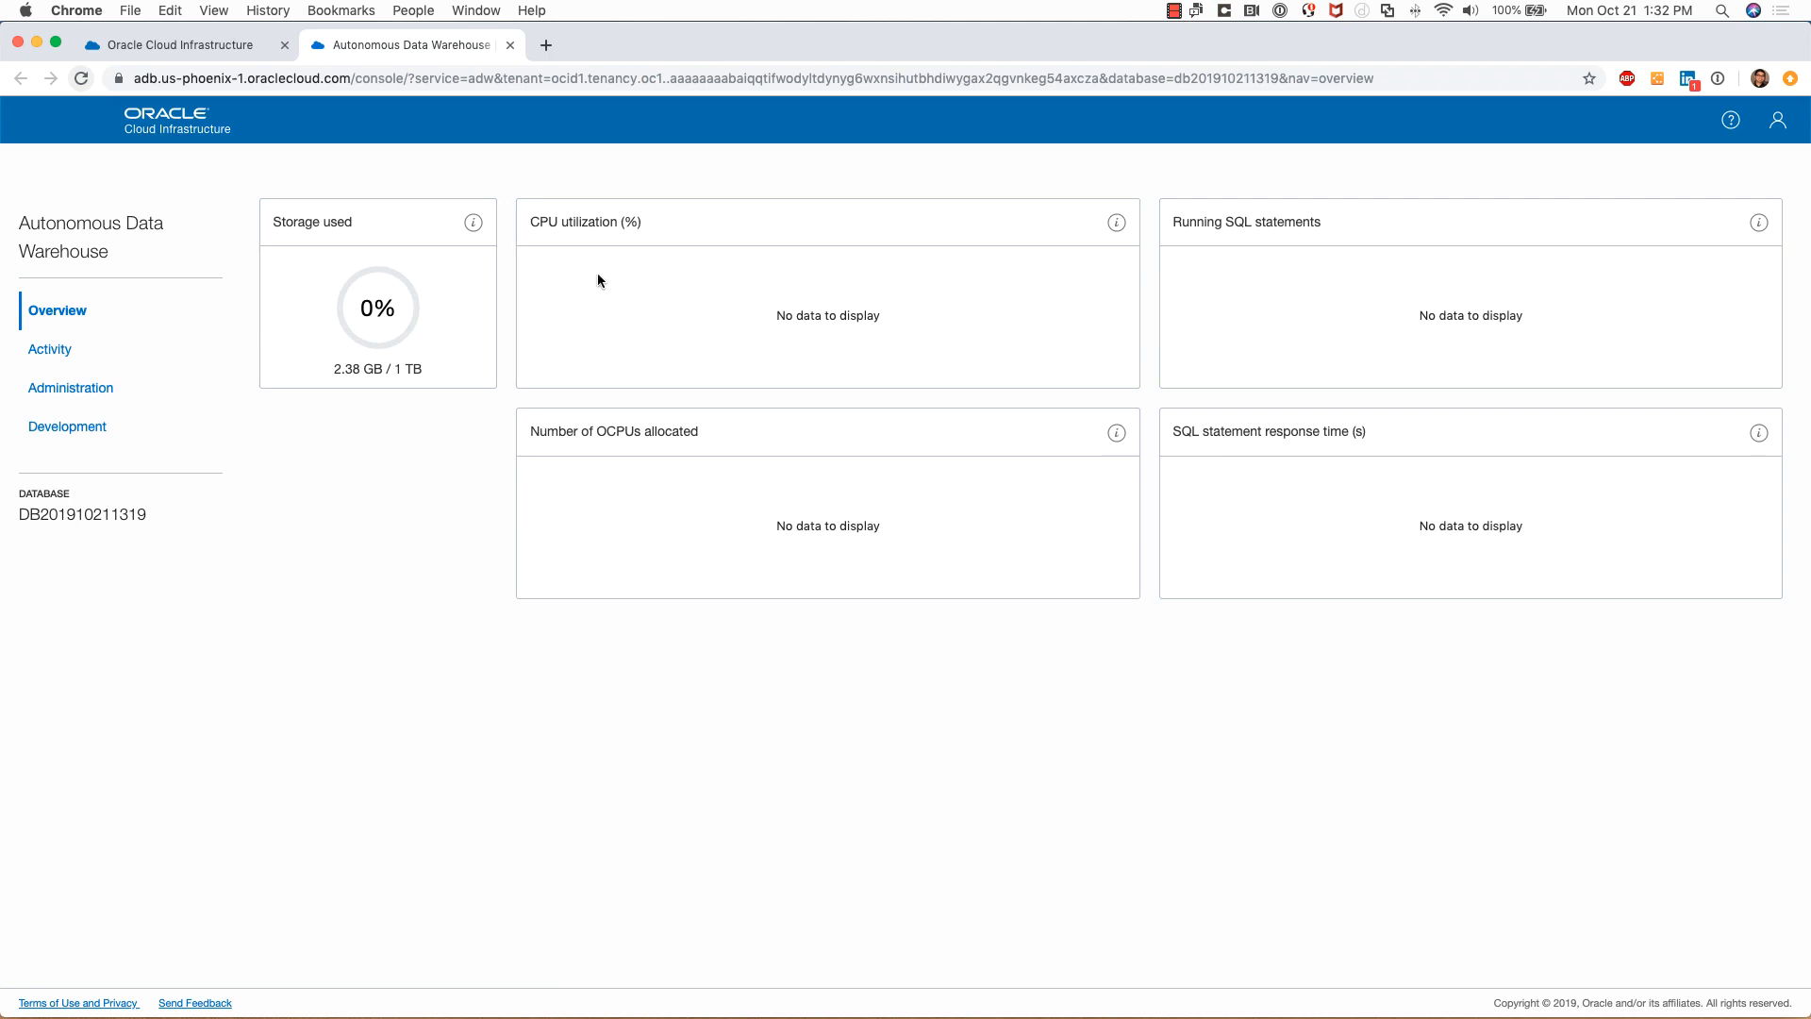
View the Activity page and its Monitored SQL list, then go to Administration
{"action": "left_click", "coordinate": [50, 350]}
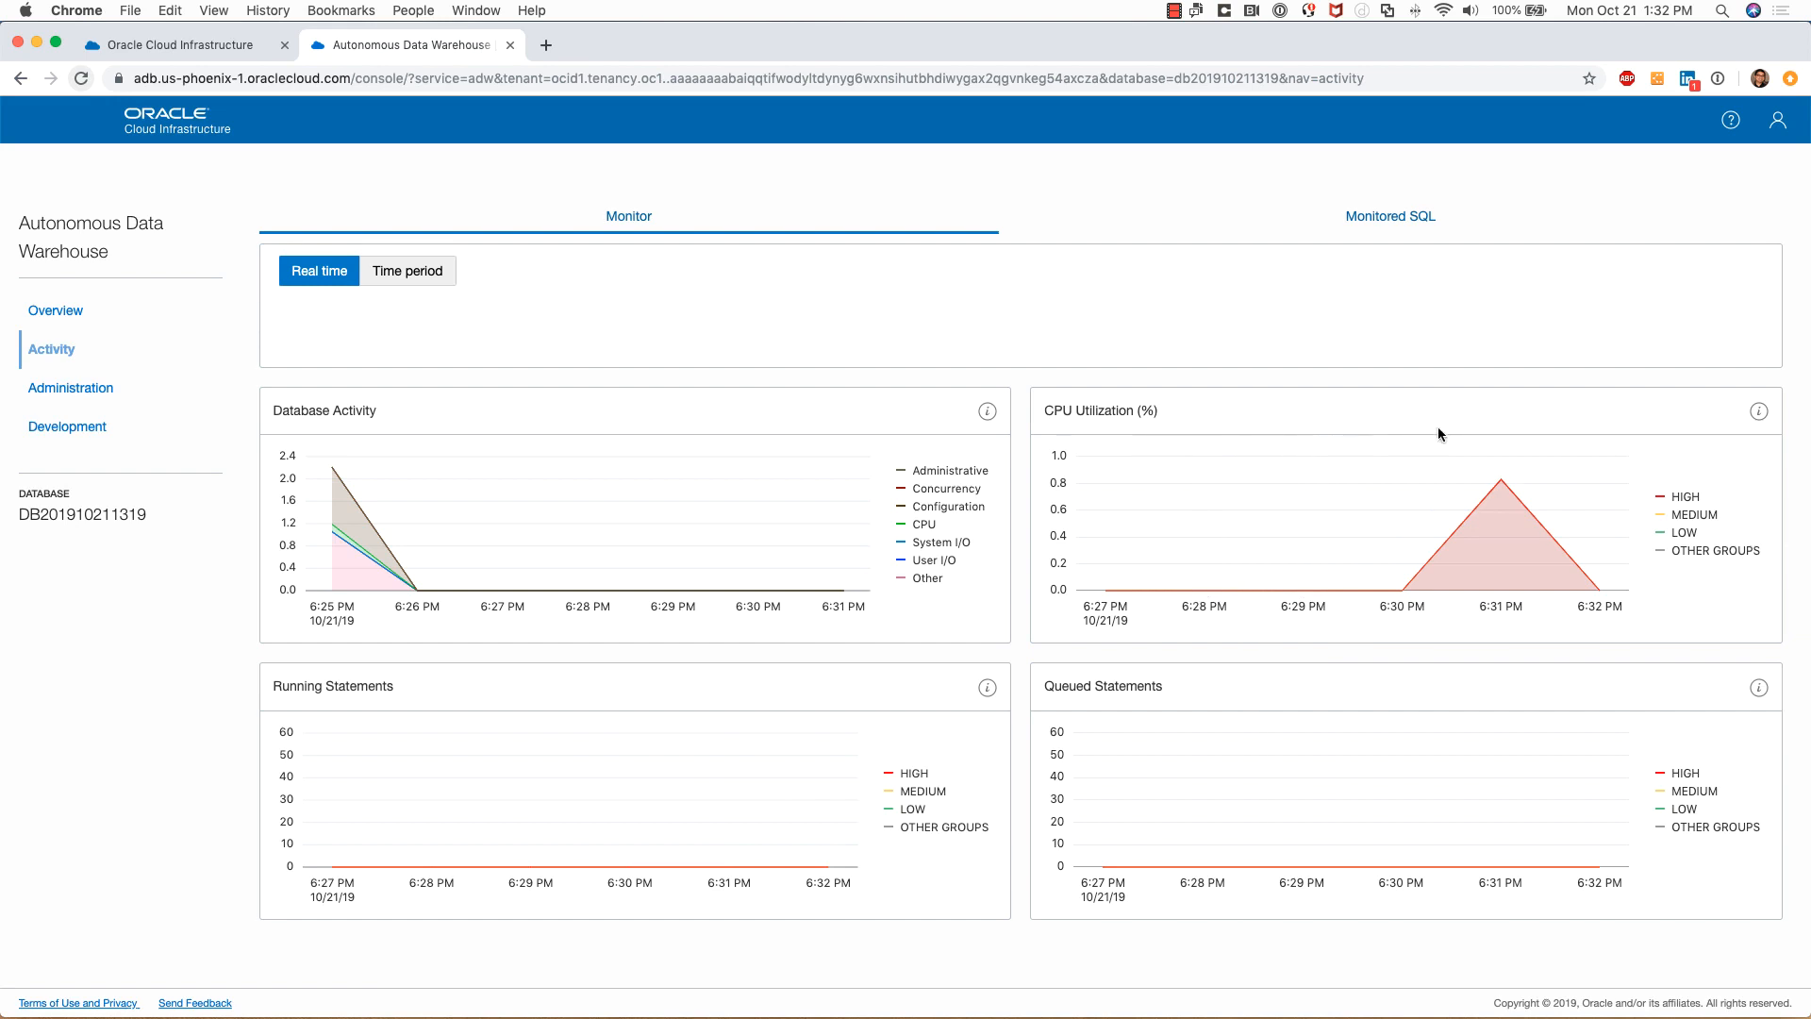
{"action": "left_click", "coordinate": [1414, 234]}
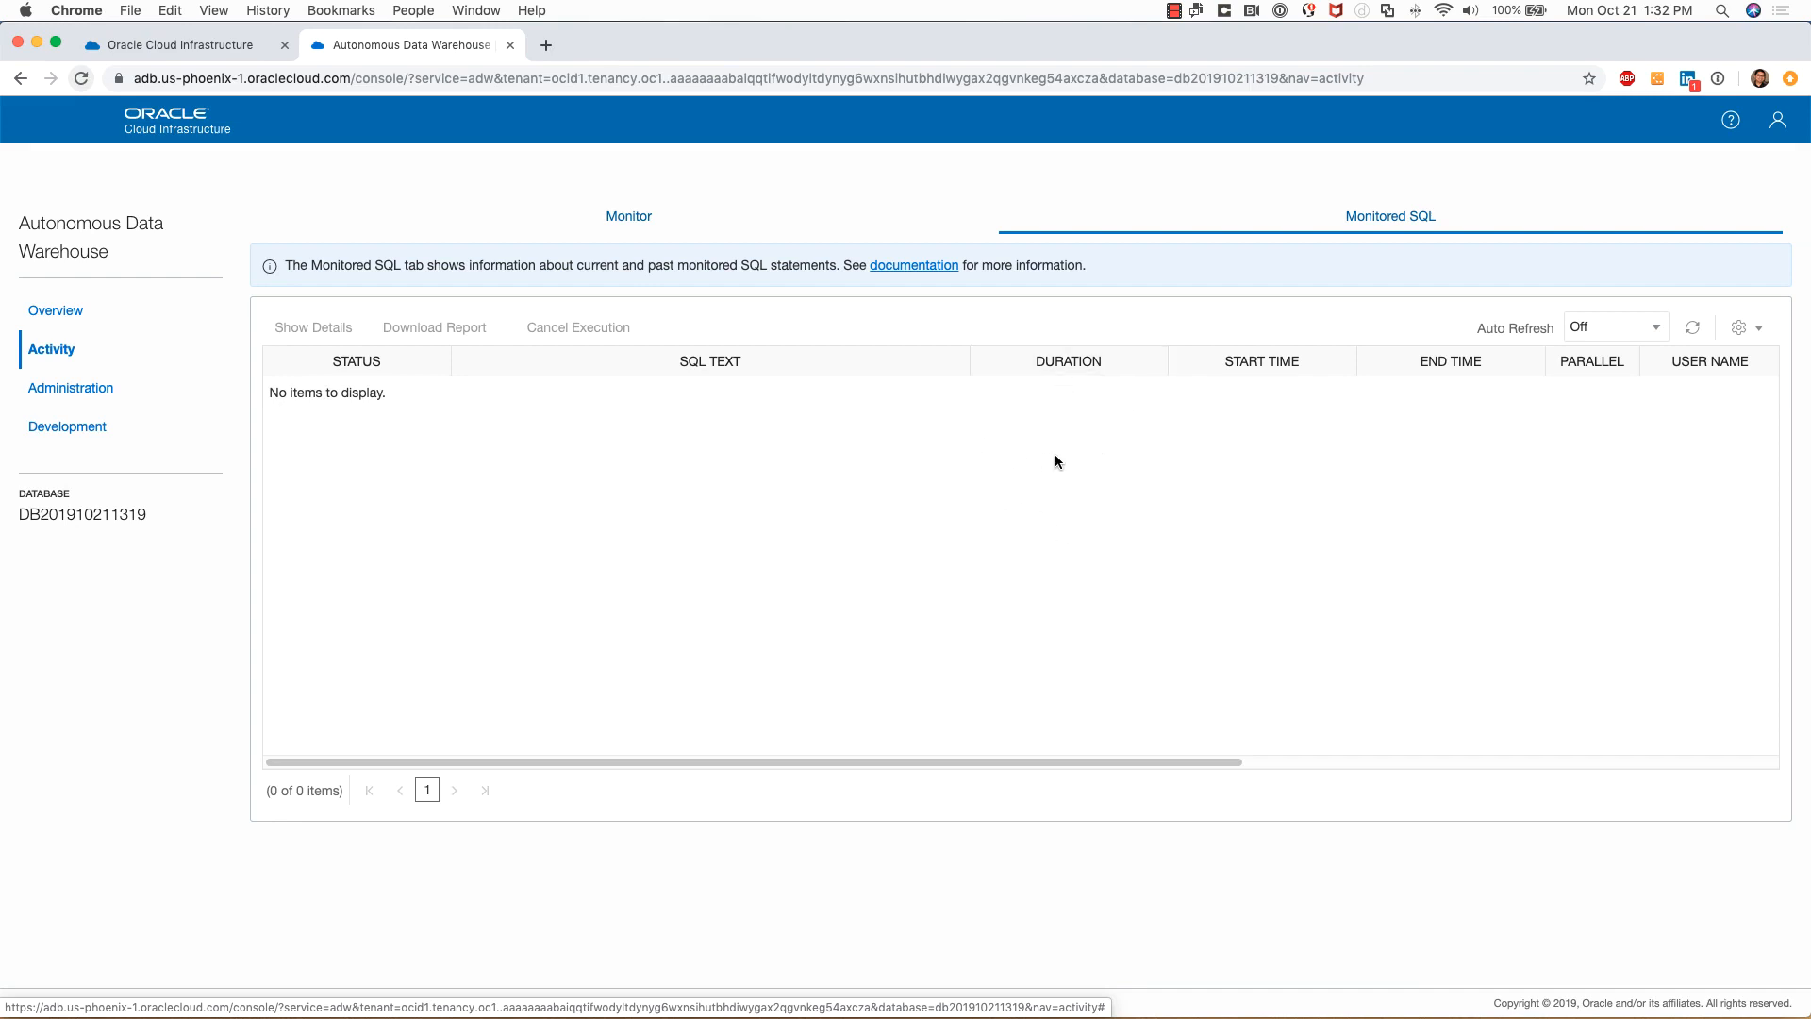
{"action": "left_click", "coordinate": [51, 389]}
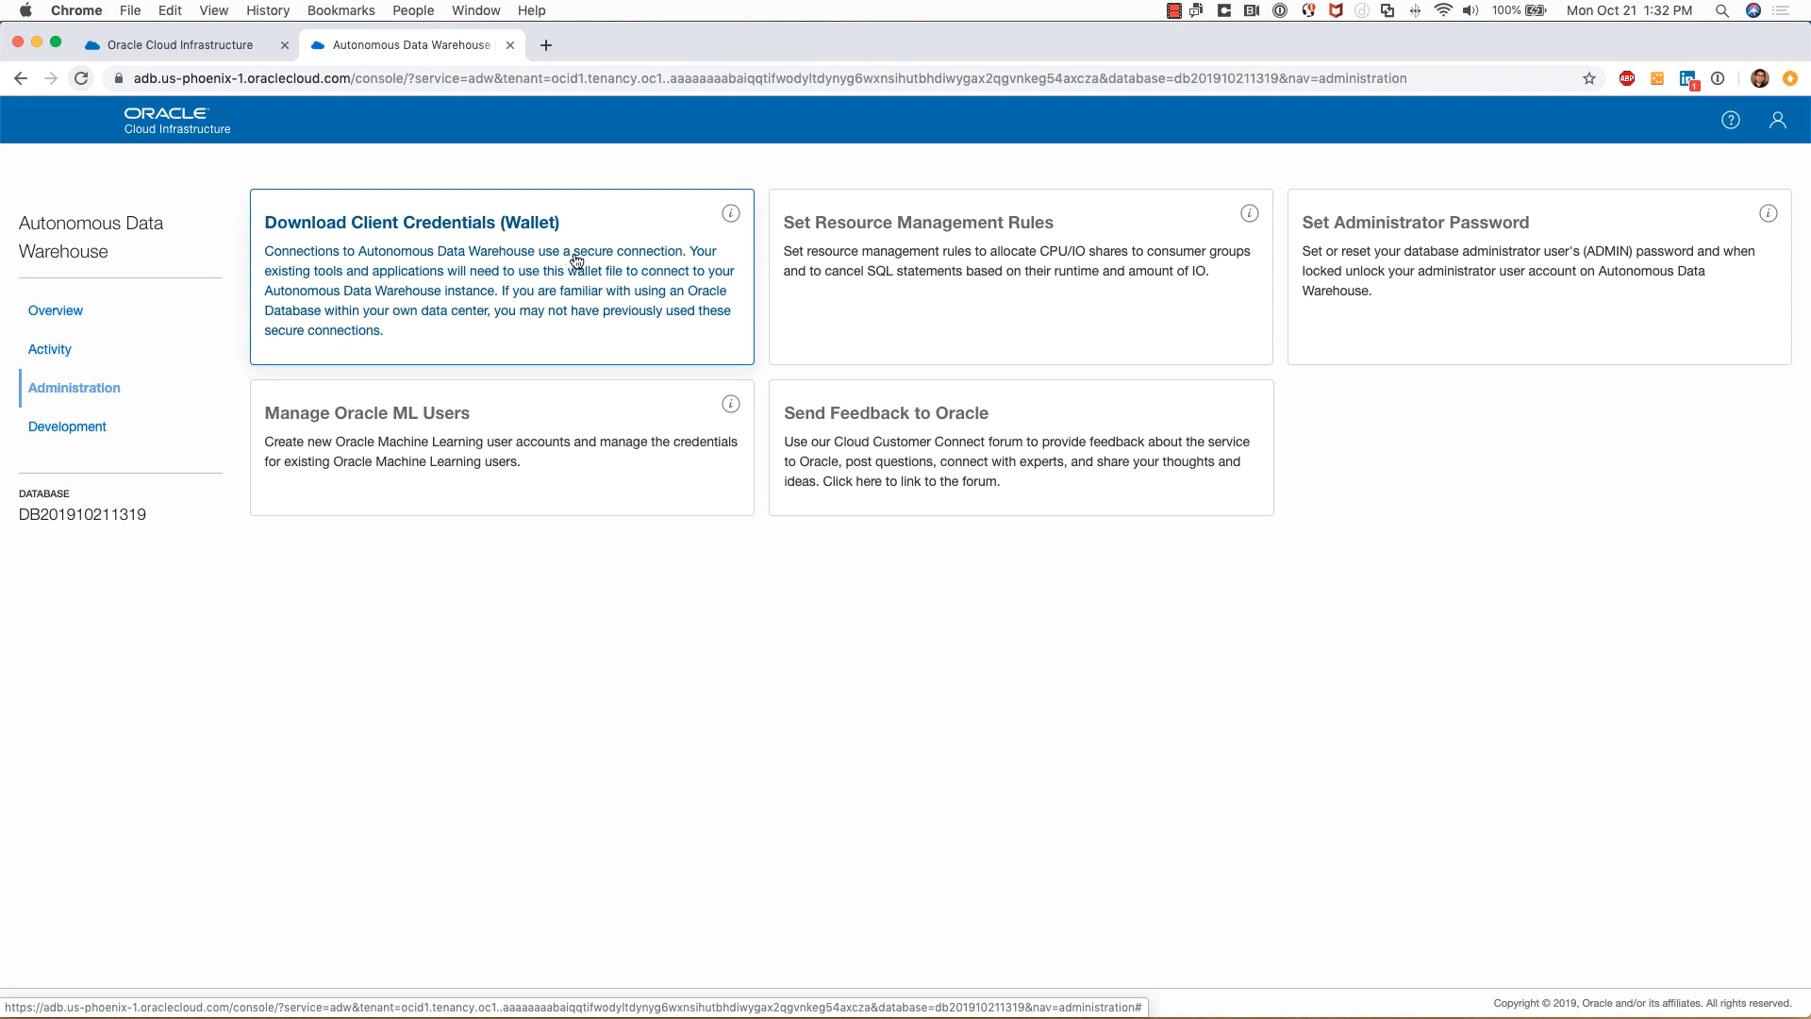
Review CPU/IO shares per consumer group in Set Resource Management Rules, then cancel
{"action": "left_click", "coordinate": [1047, 236]}
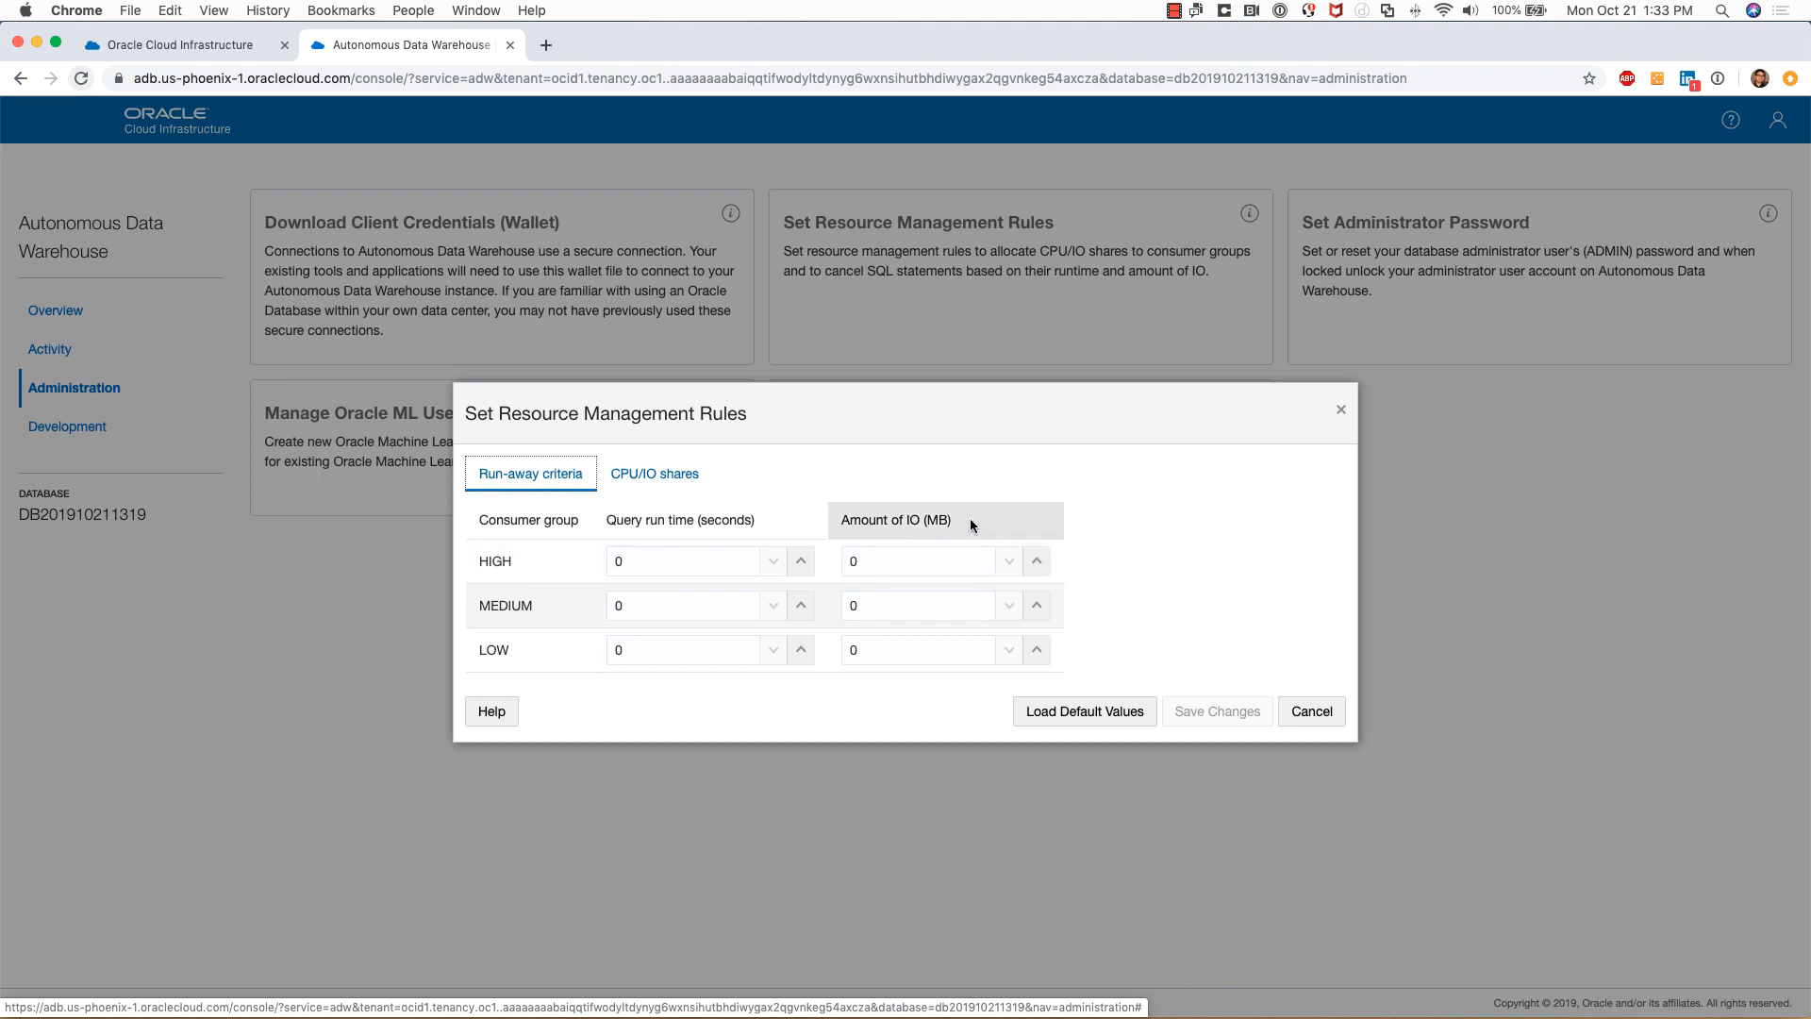
{"action": "left_click", "coordinate": [613, 483]}
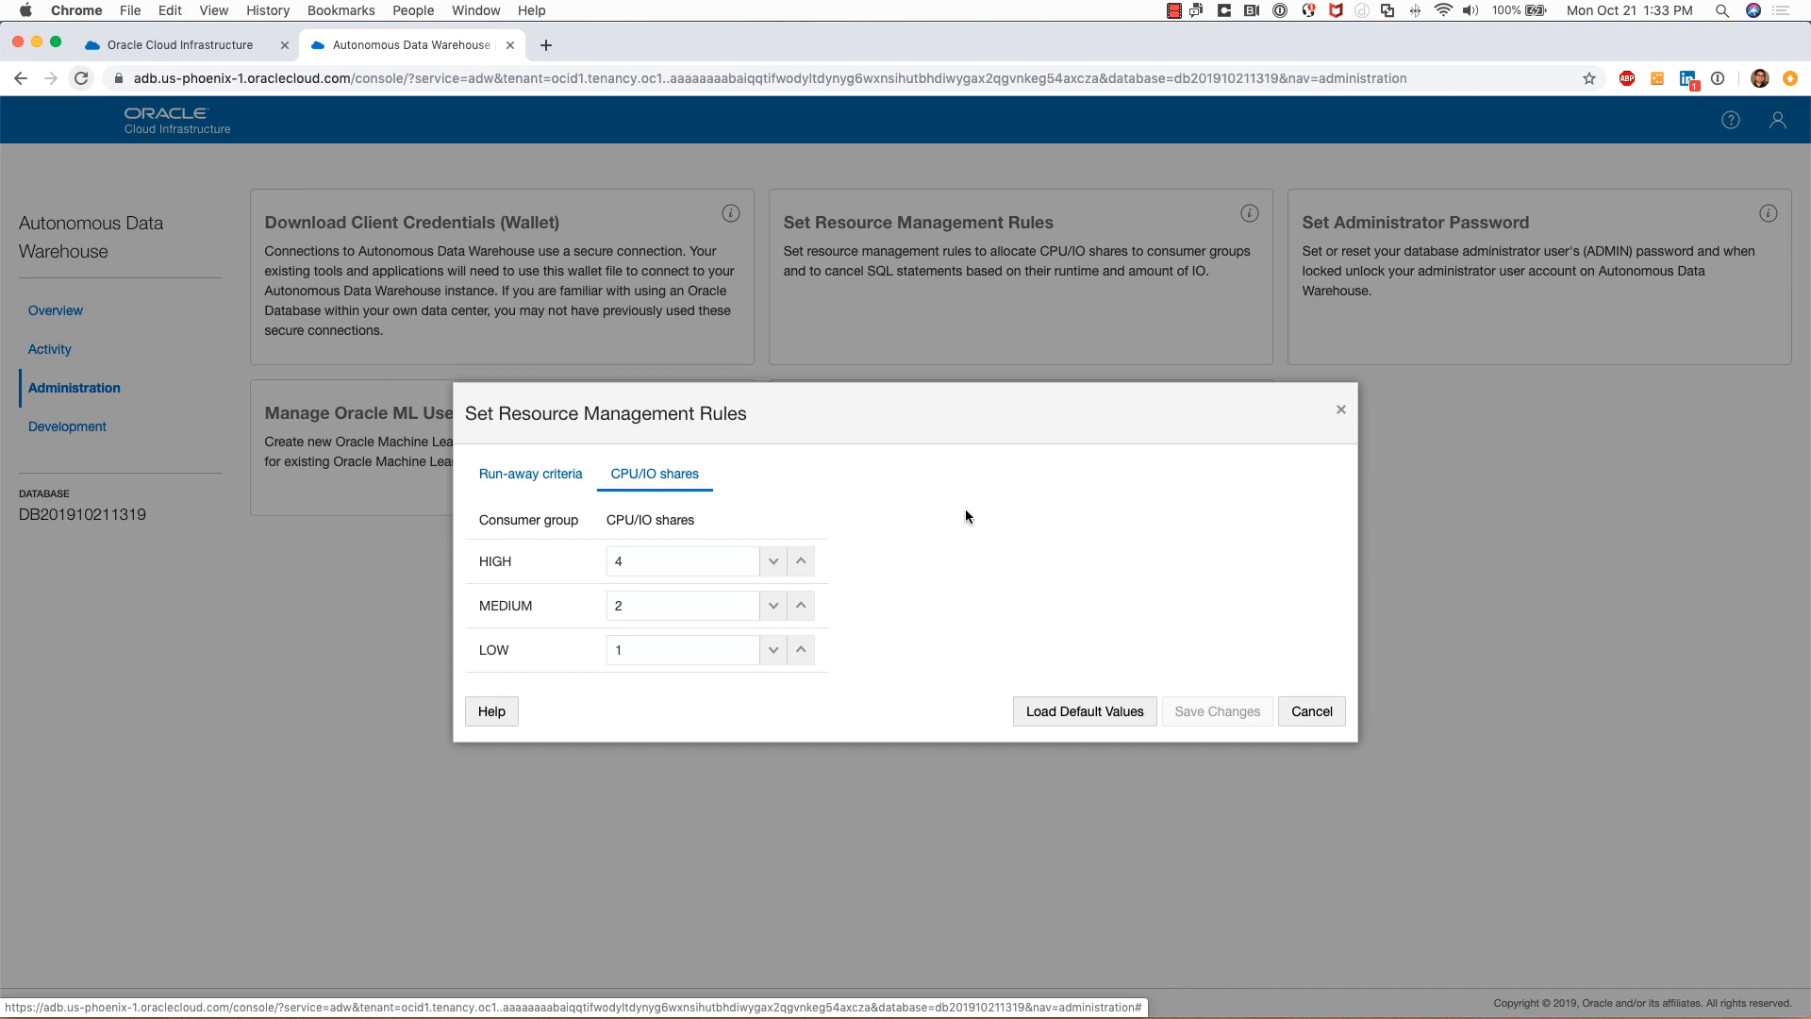
{"action": "left_click", "coordinate": [1303, 715]}
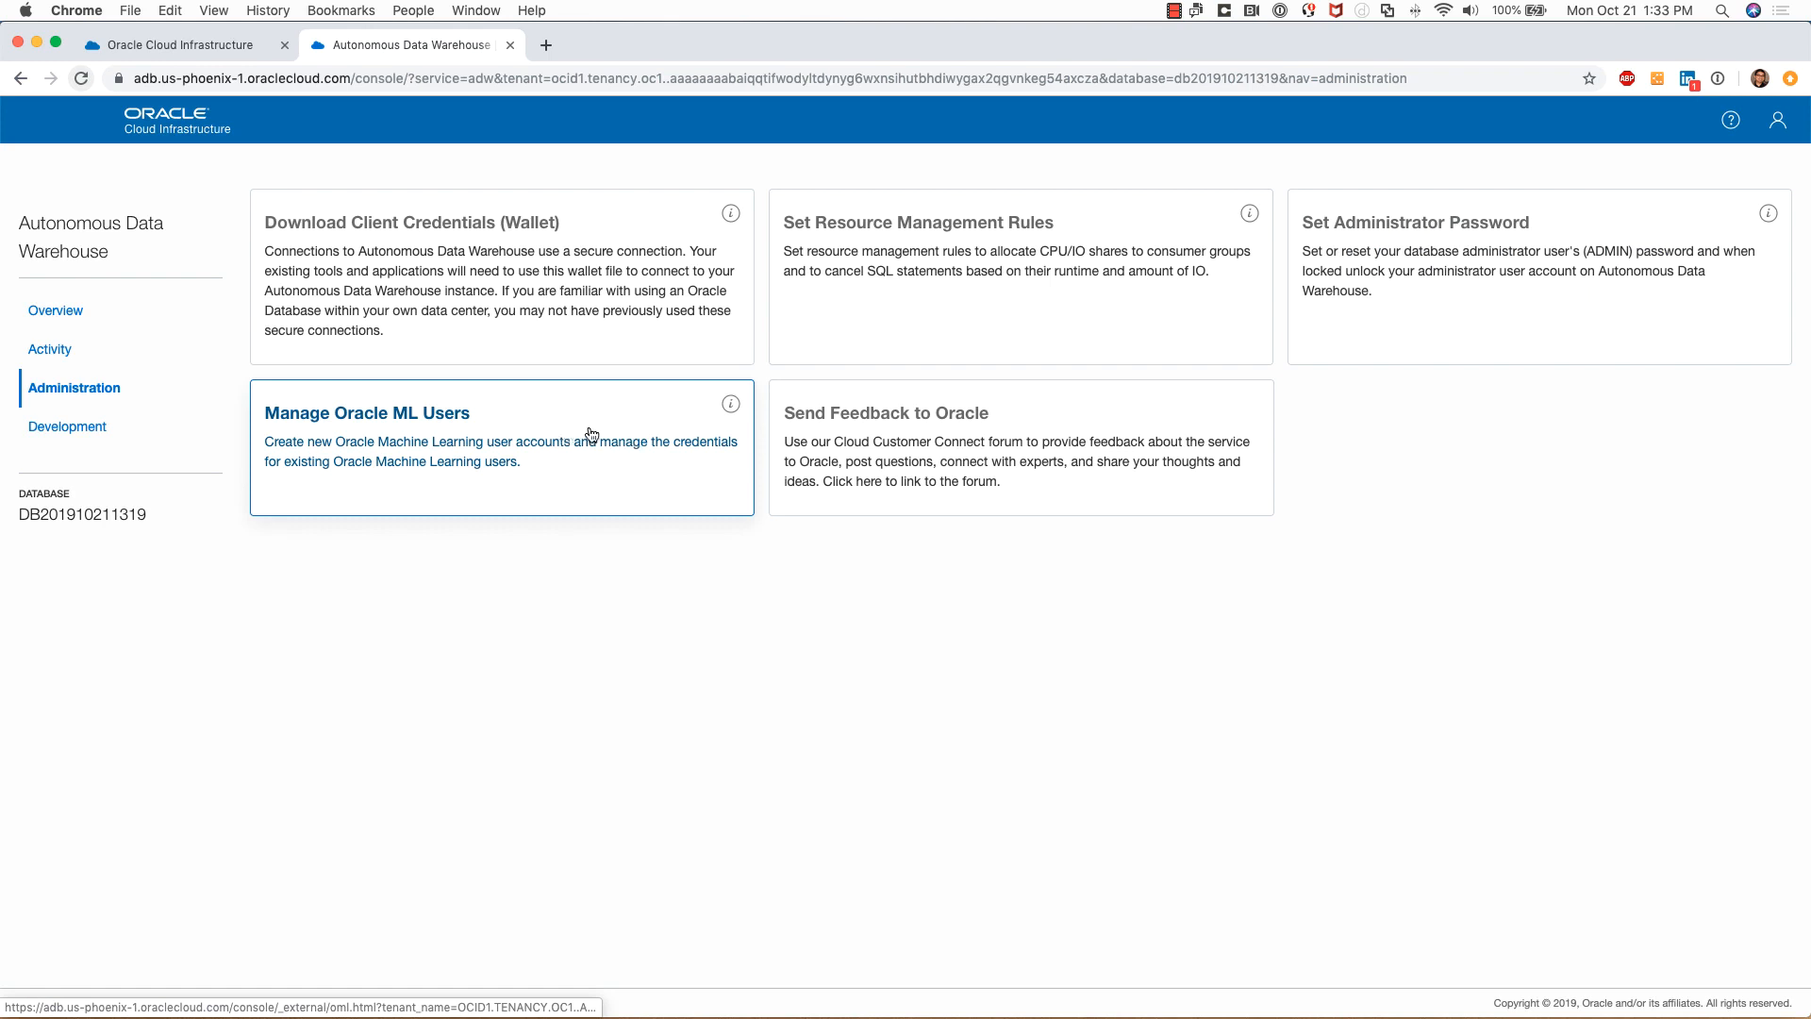
Look at Oracle ML user creation, close that page, and go to Development
{"action": "left_click", "coordinate": [384, 421]}
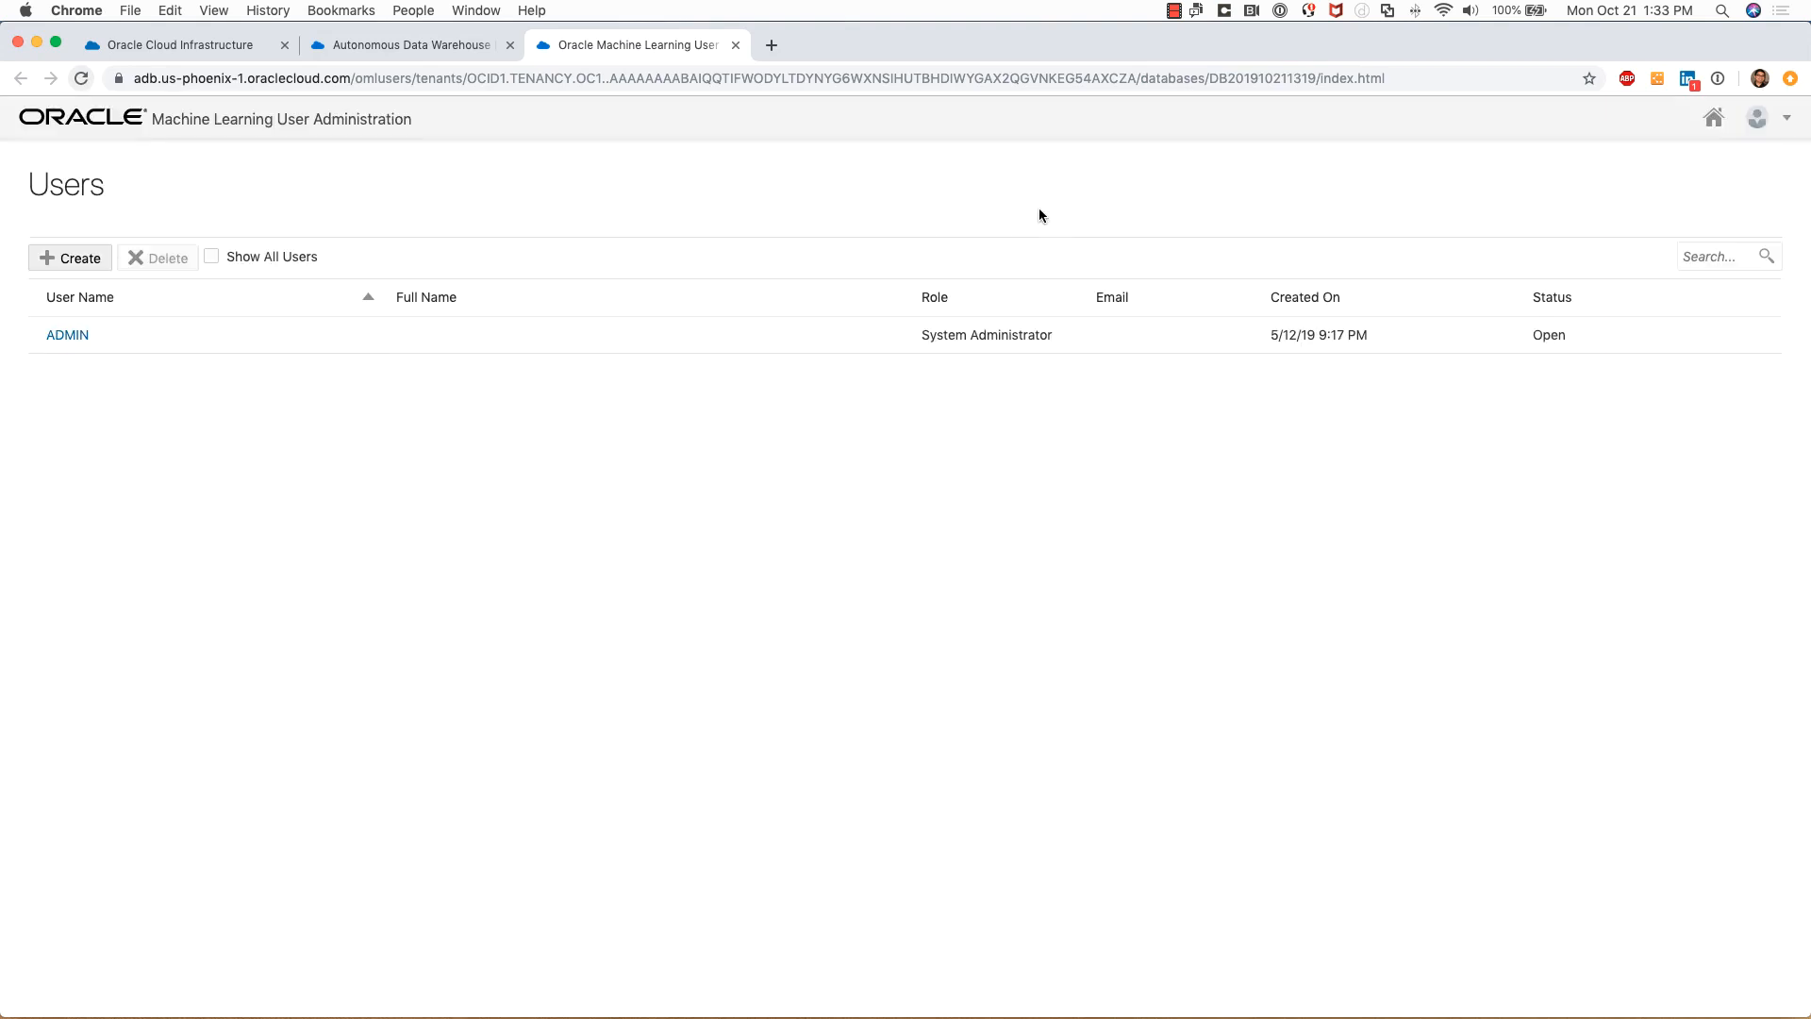
{"action": "left_click", "coordinate": [70, 260]}
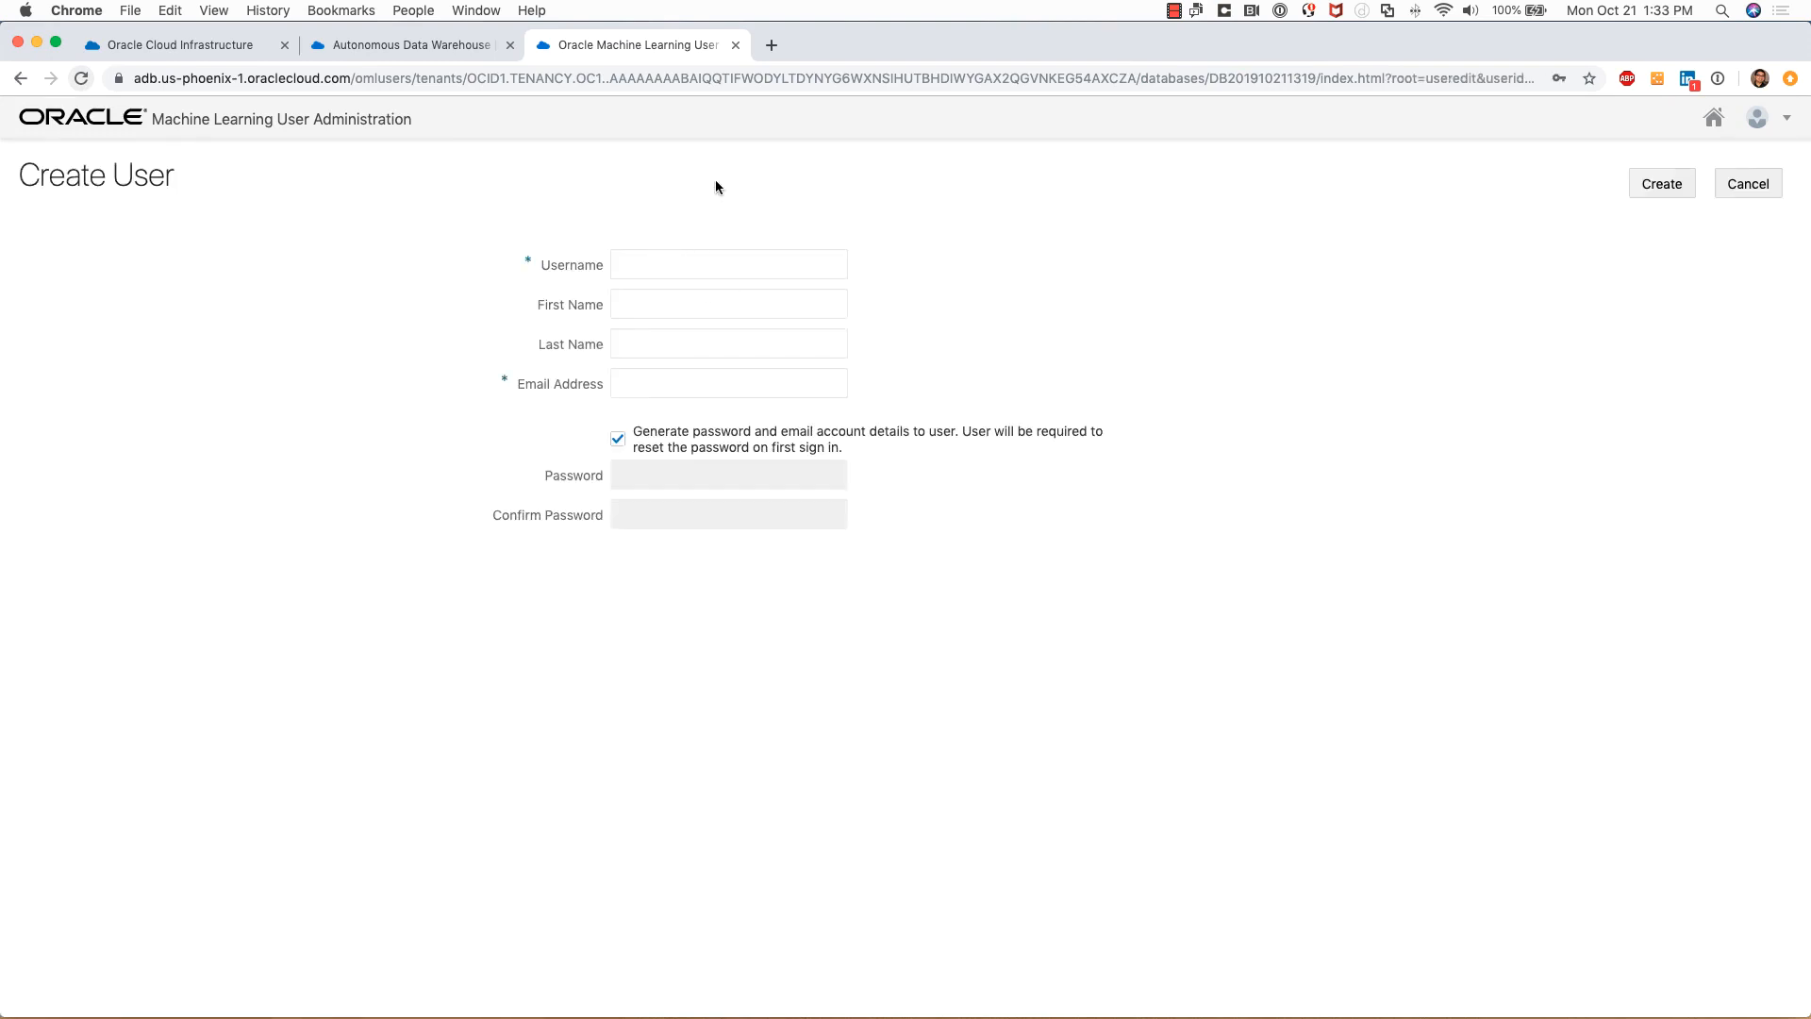
{"action": "left_click", "coordinate": [734, 49]}
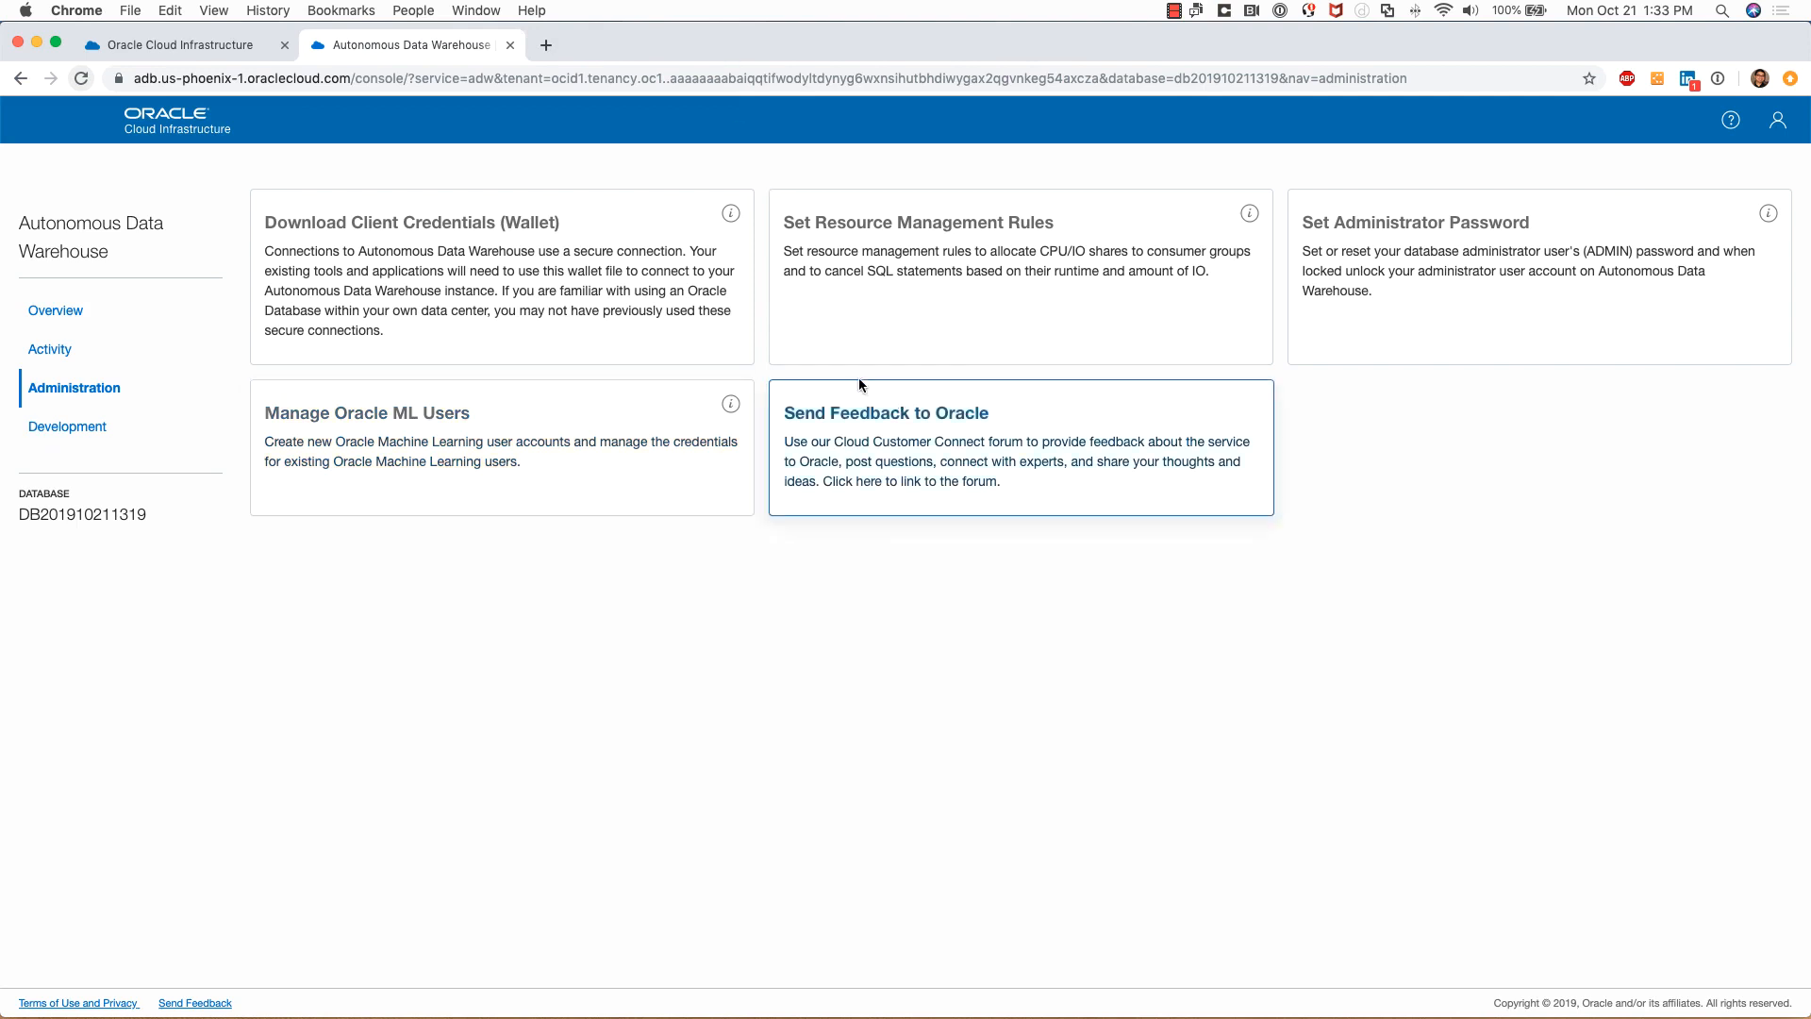
{"action": "left_click", "coordinate": [75, 430]}
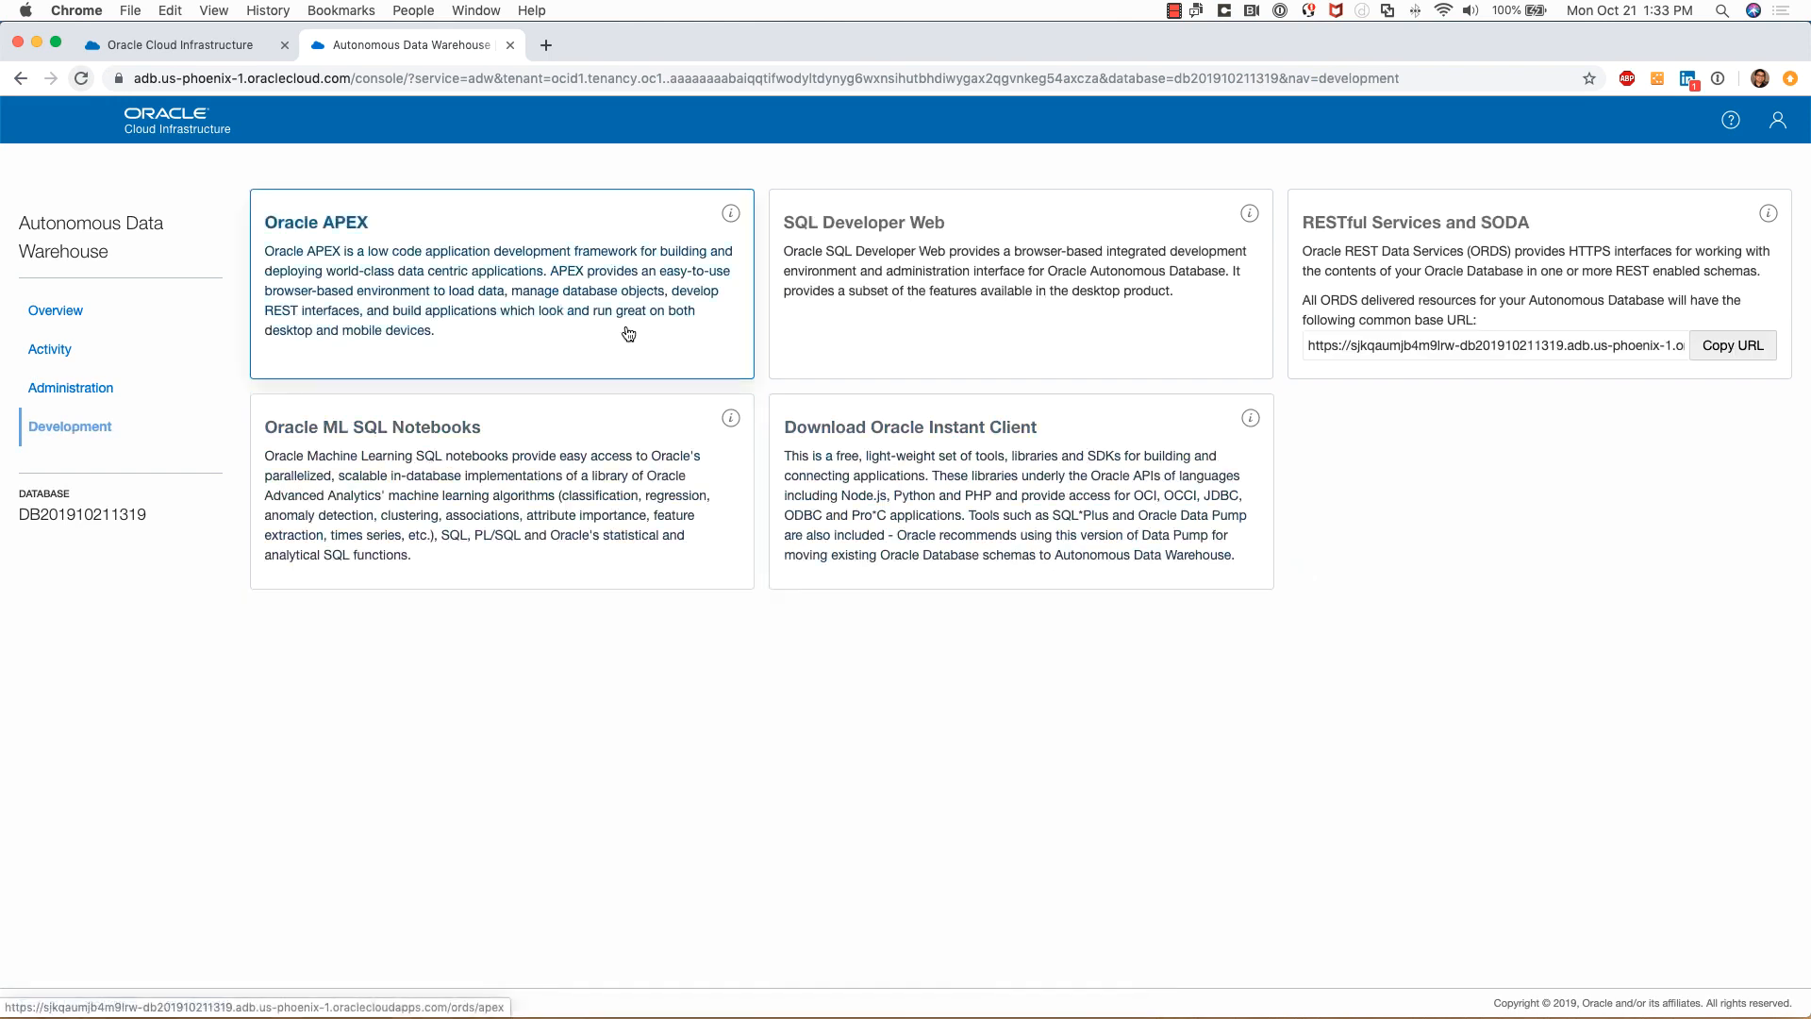
Preview the Oracle APEX administration sign-in, close it, and launch SQL Developer Web instead
{"action": "left_click", "coordinate": [605, 277]}
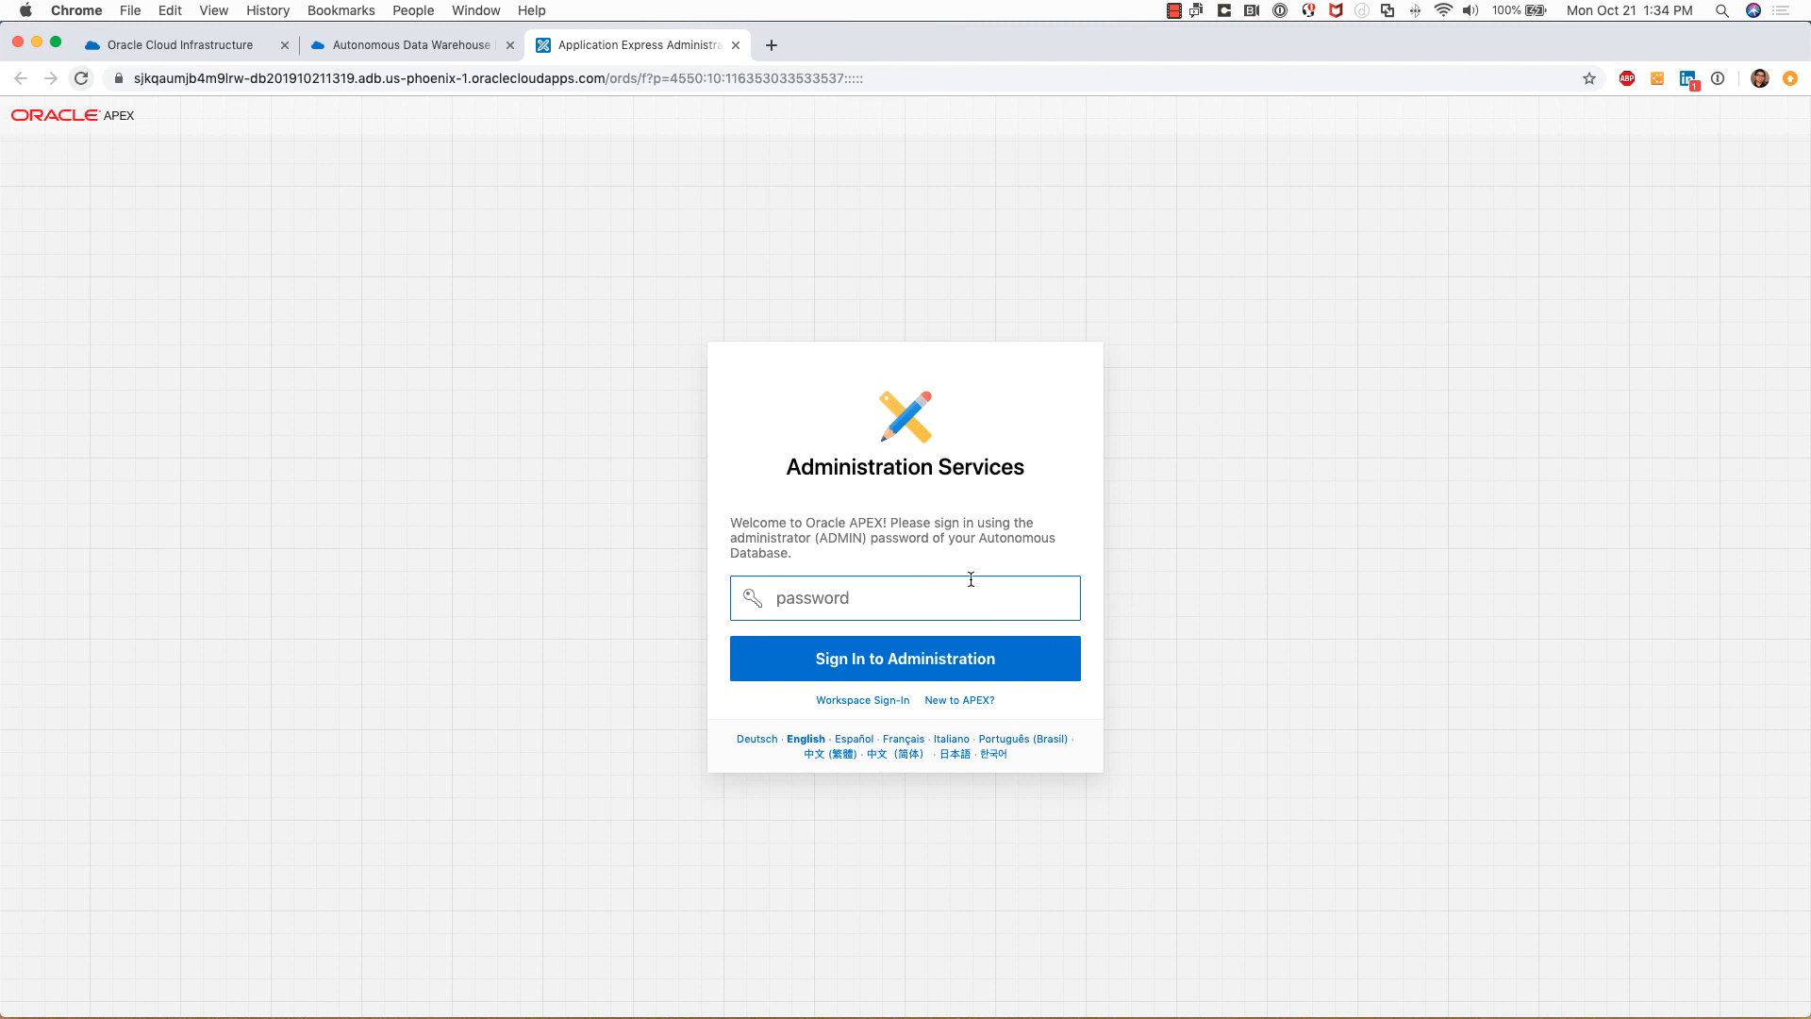
{"action": "left_click", "coordinate": [735, 45]}
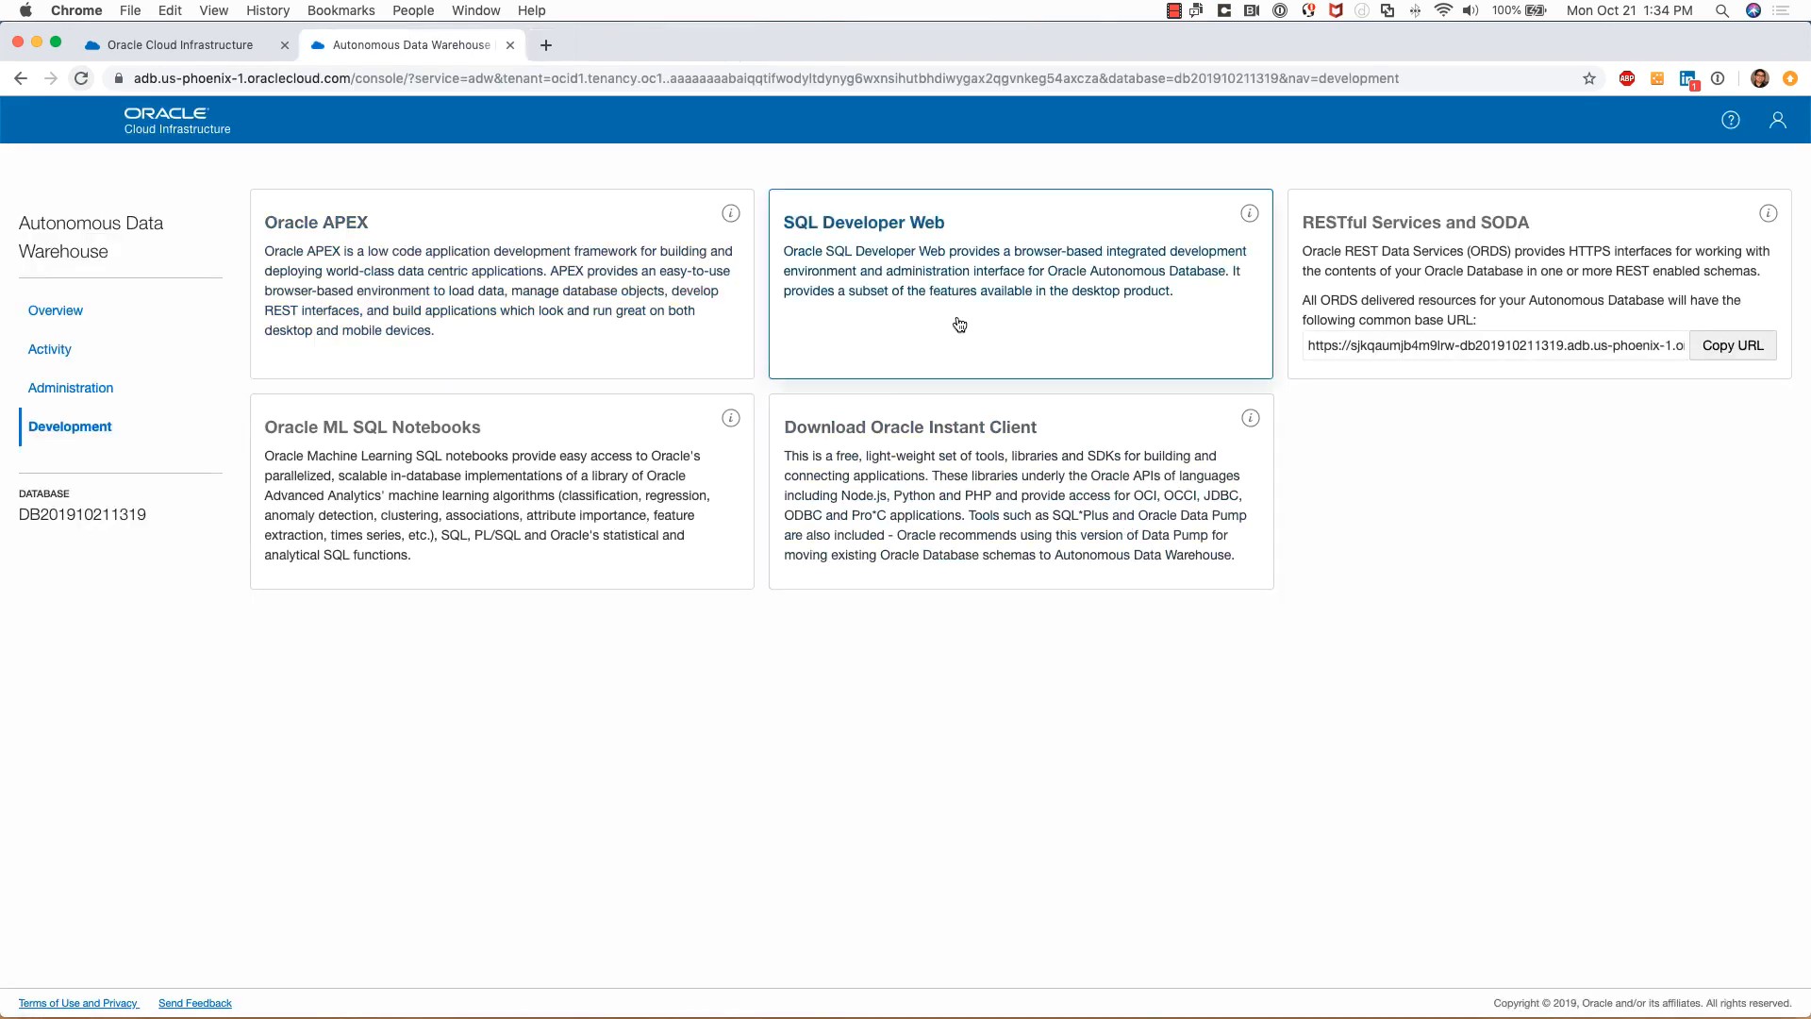
{"action": "left_click", "coordinate": [960, 287]}
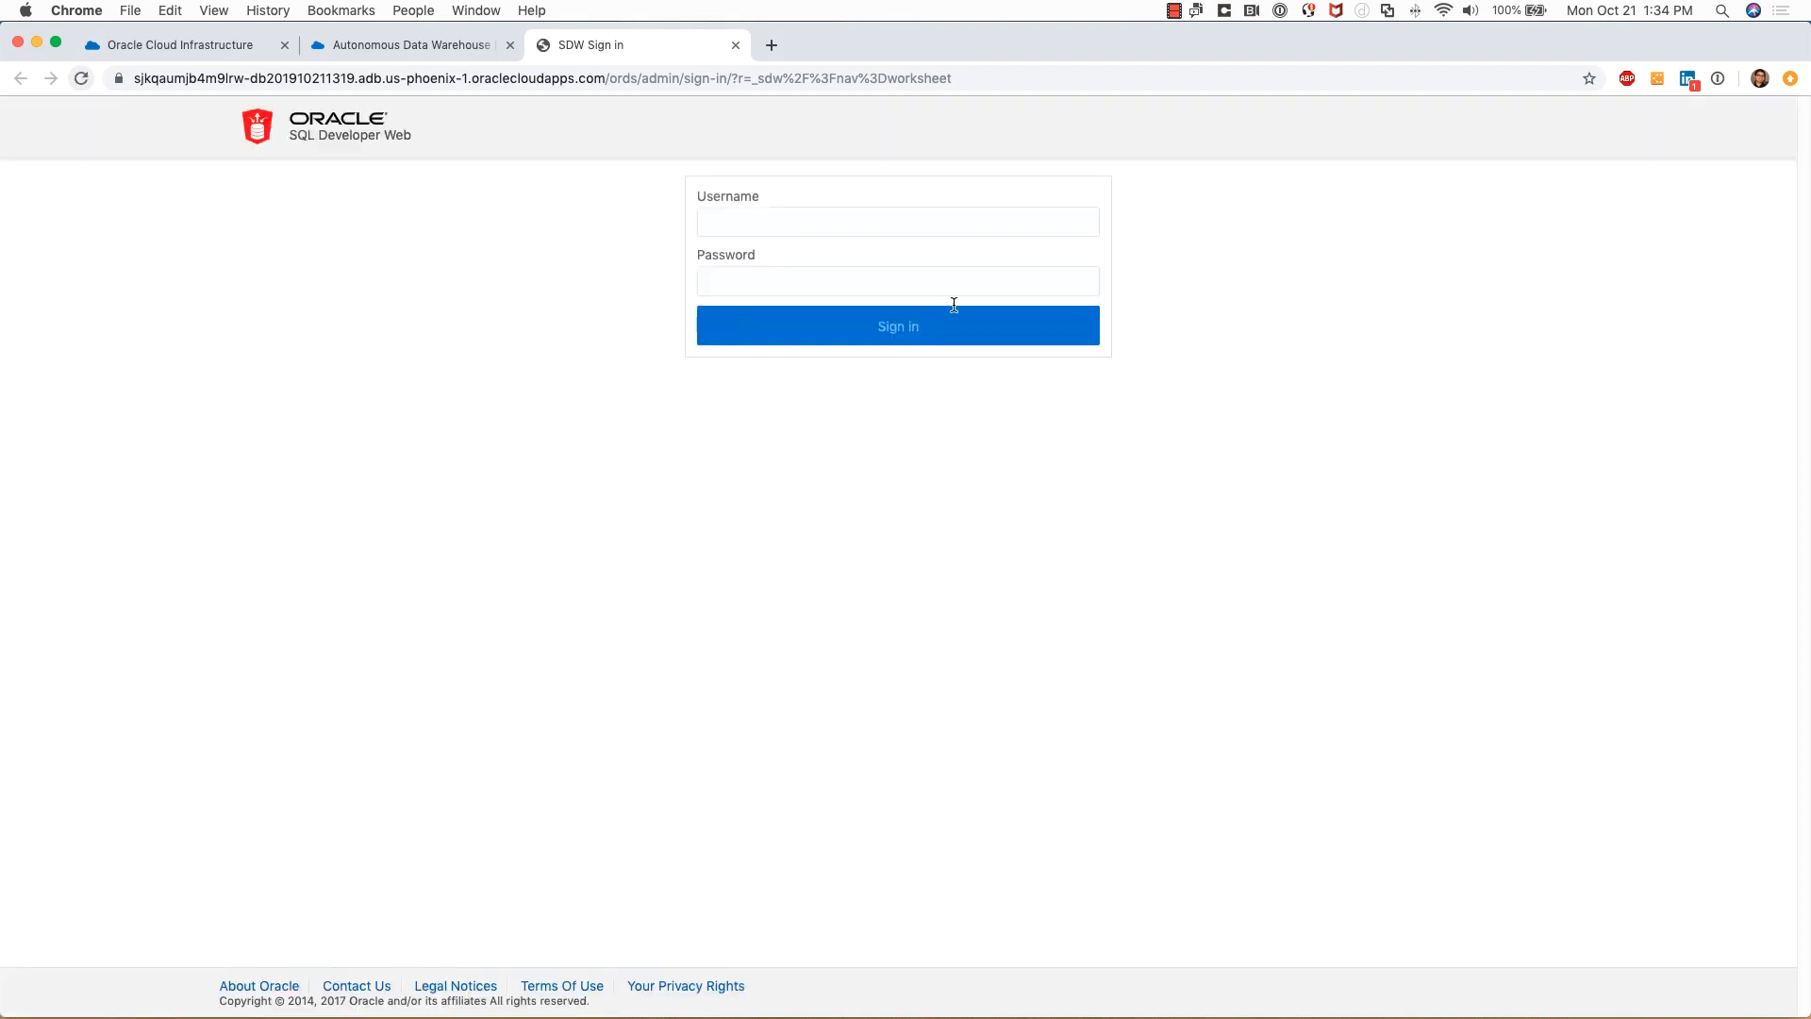
Sign in to SQL Developer Web as ADMIN with the database password
{"action": "left_click", "coordinate": [924, 218]}
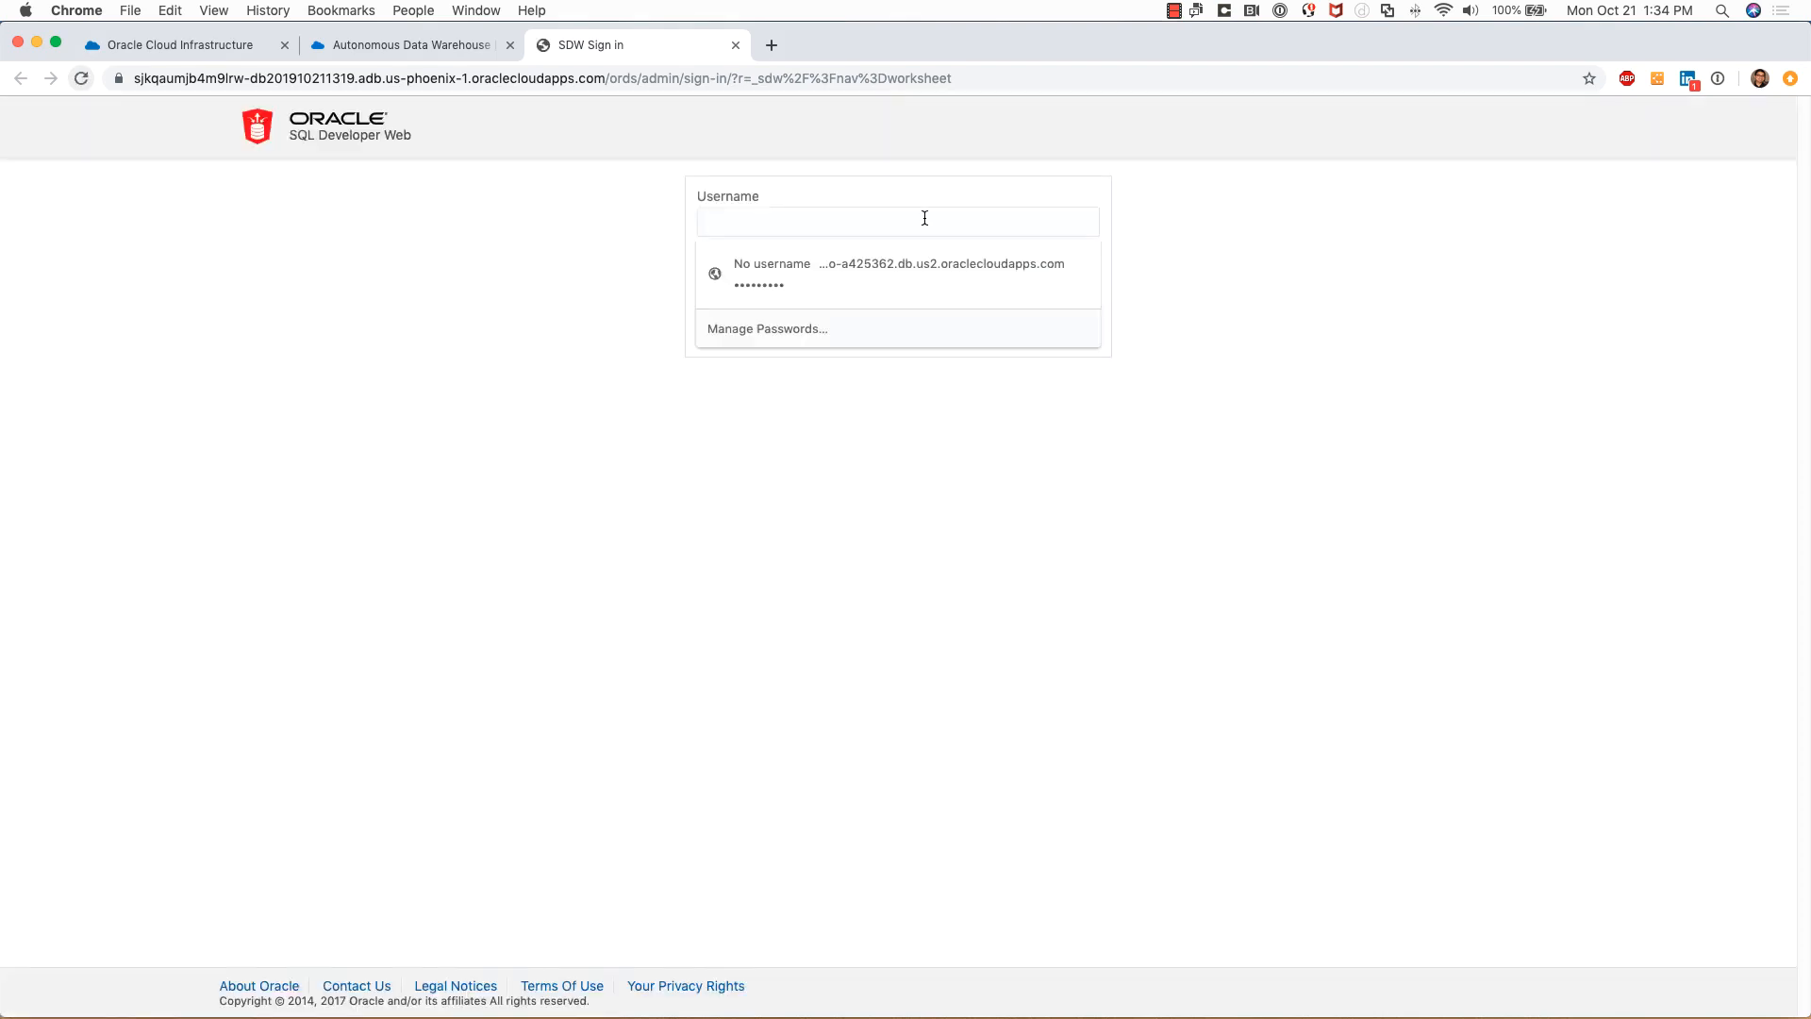
{"action": "type", "text": "Audmin"}
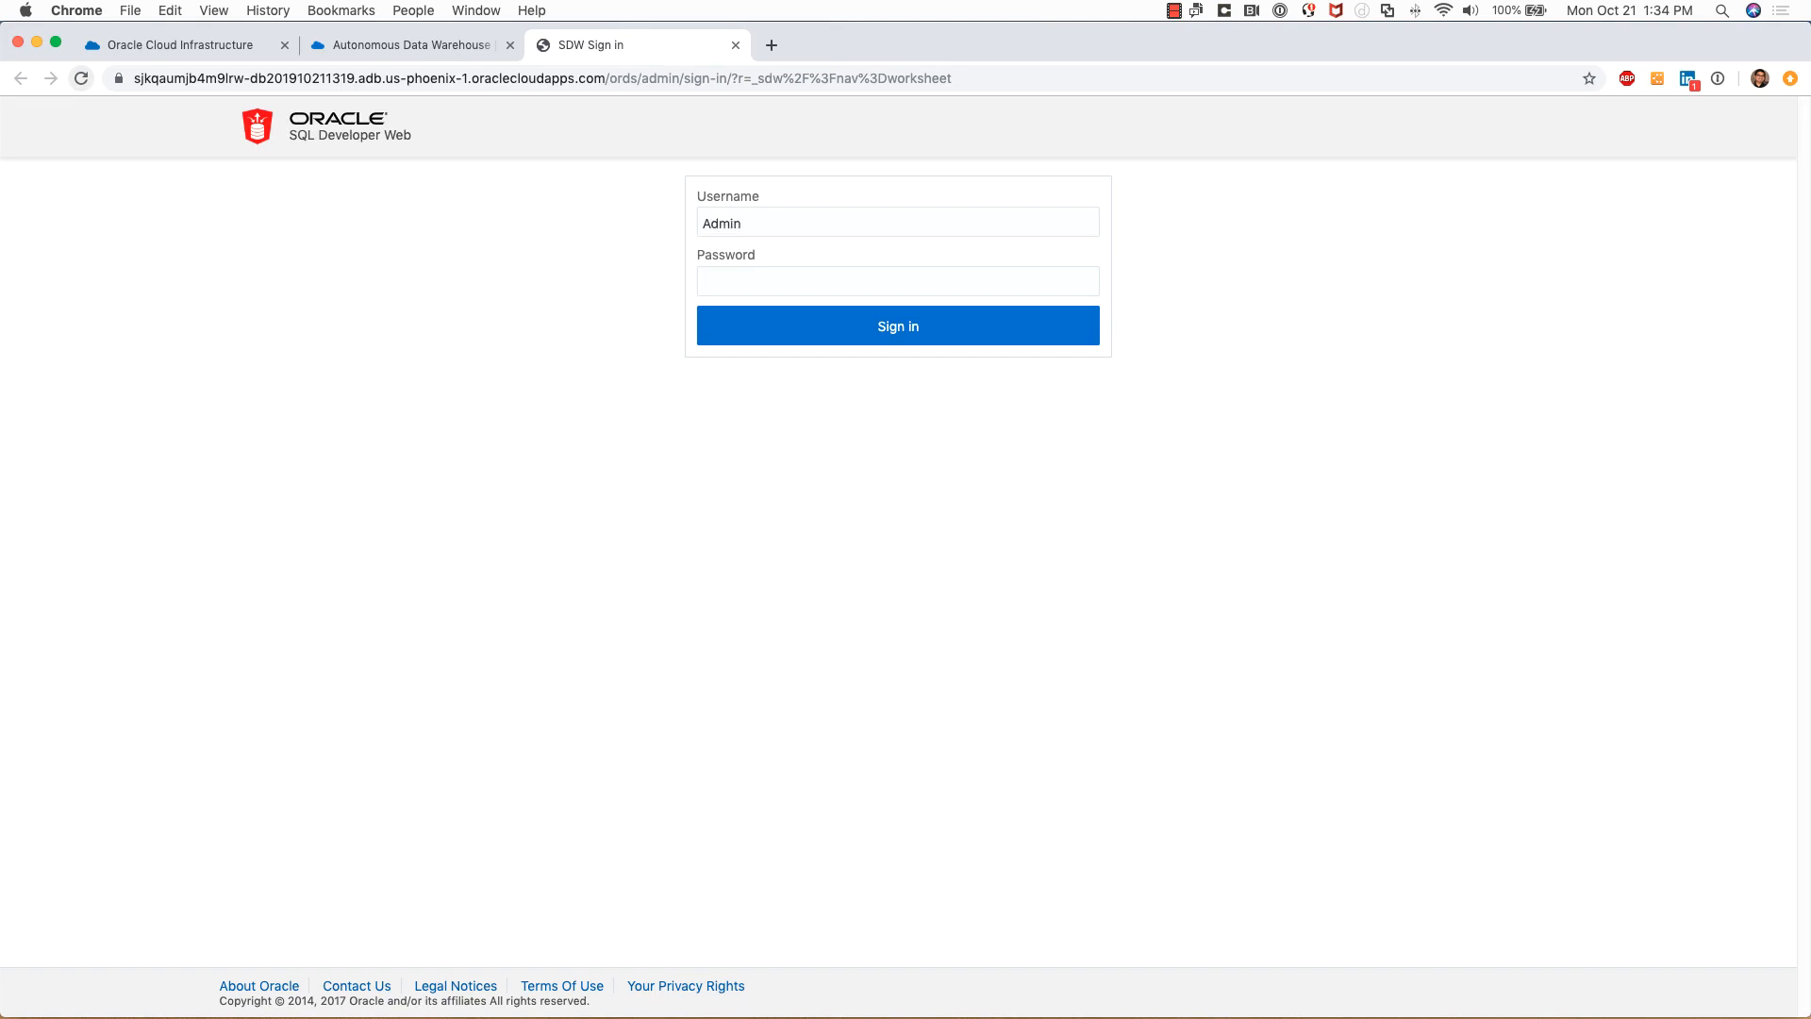
{"action": "key", "text": "Tab"}
{"action": "type", "text": "•••••••••••••"}
{"action": "key", "text": "Return"}
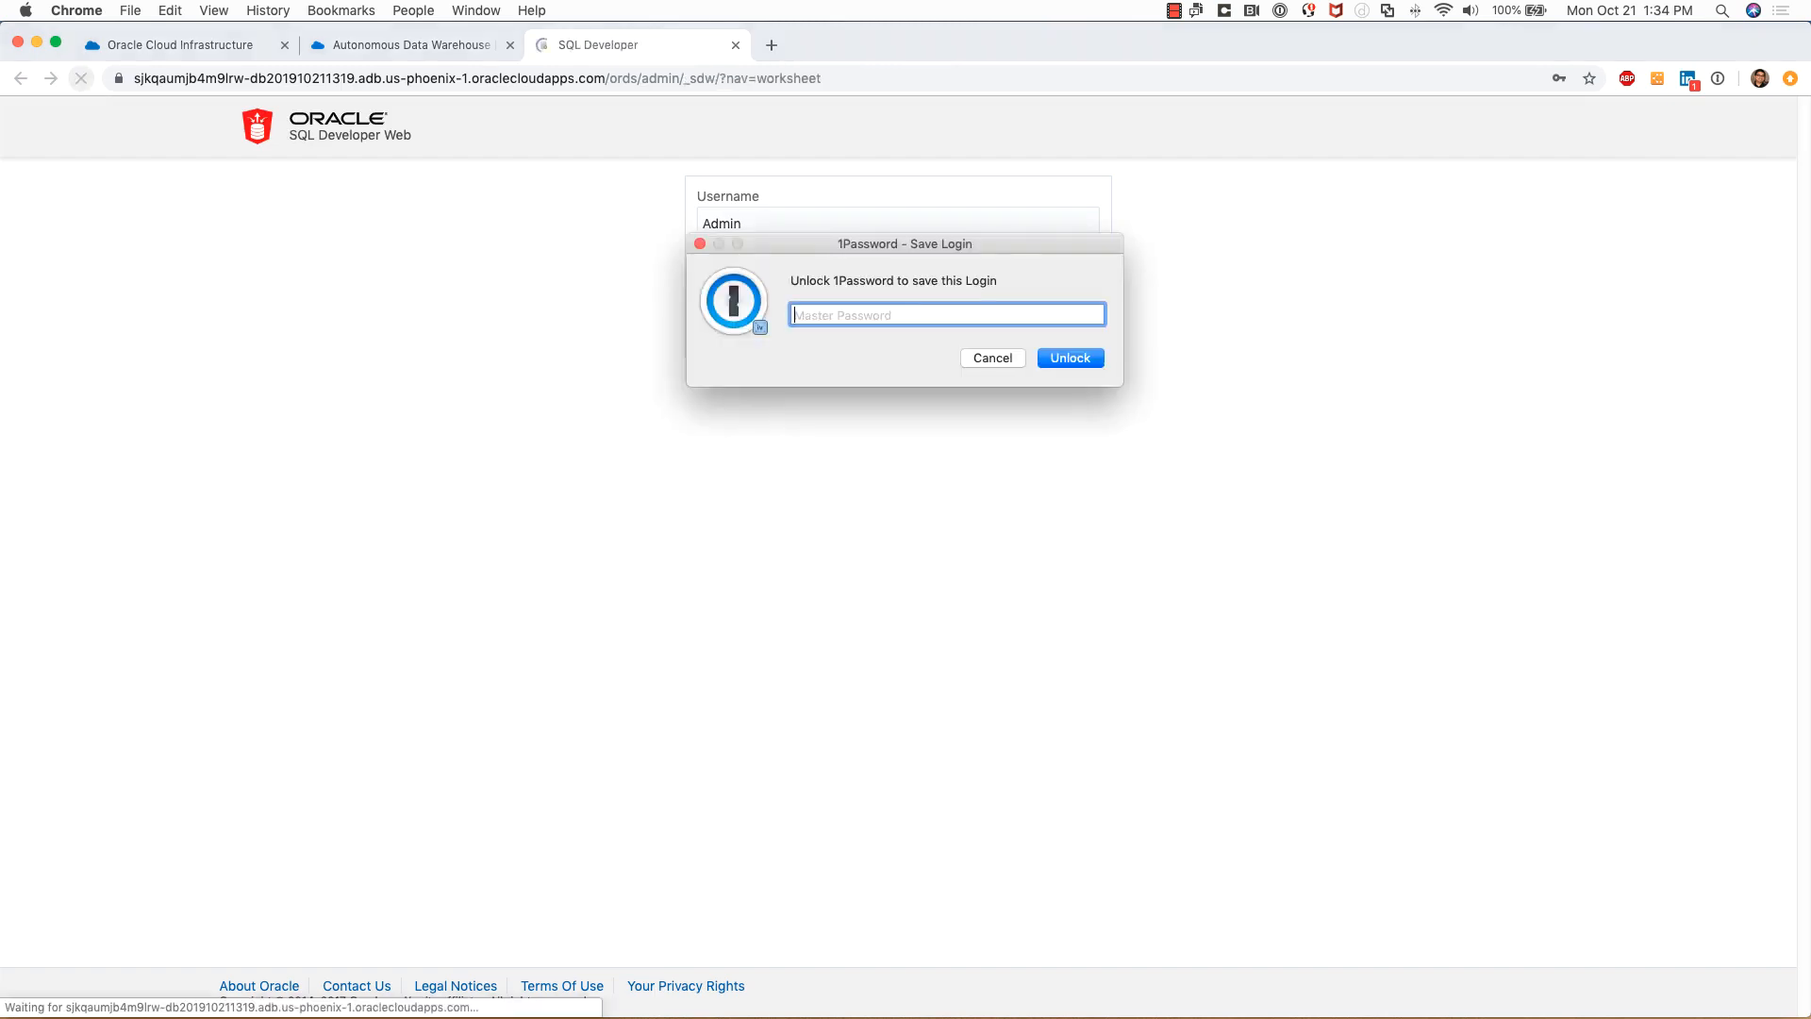
Decline both save-password prompts, dismiss the object browser tour tip, and close the worksheet
{"action": "left_click", "coordinate": [993, 358]}
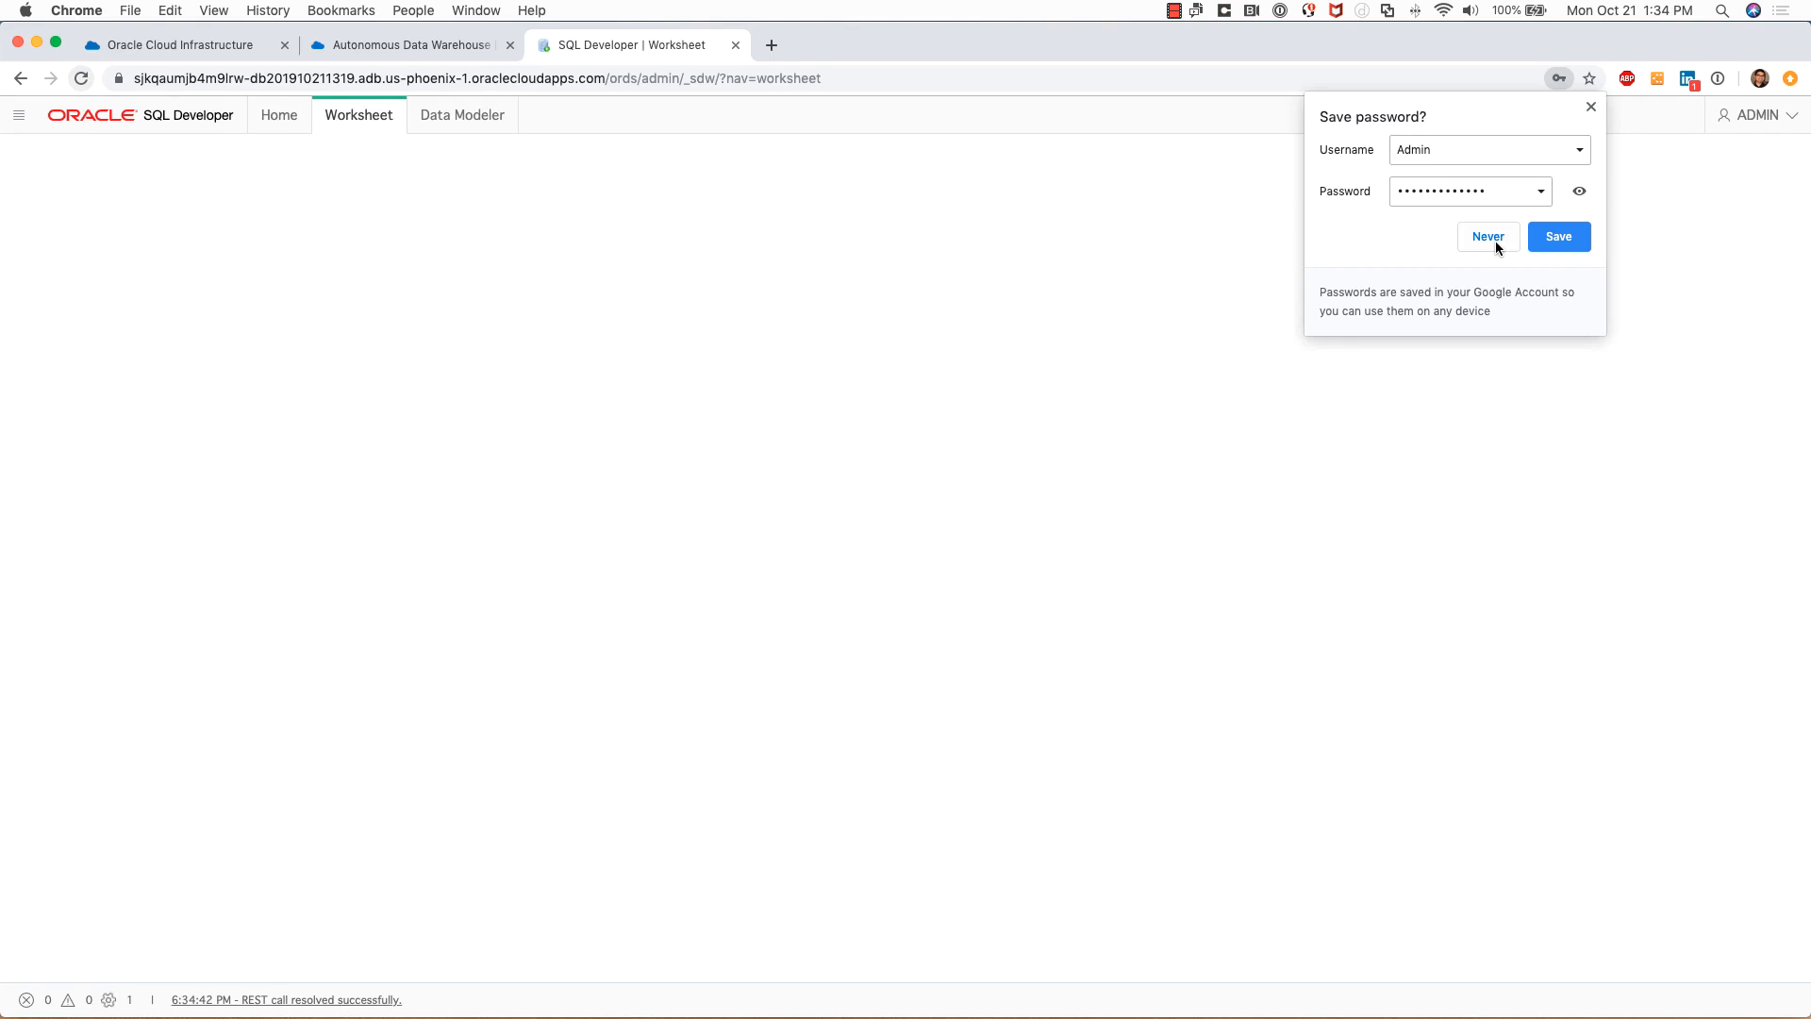
{"action": "left_click", "coordinate": [1590, 108]}
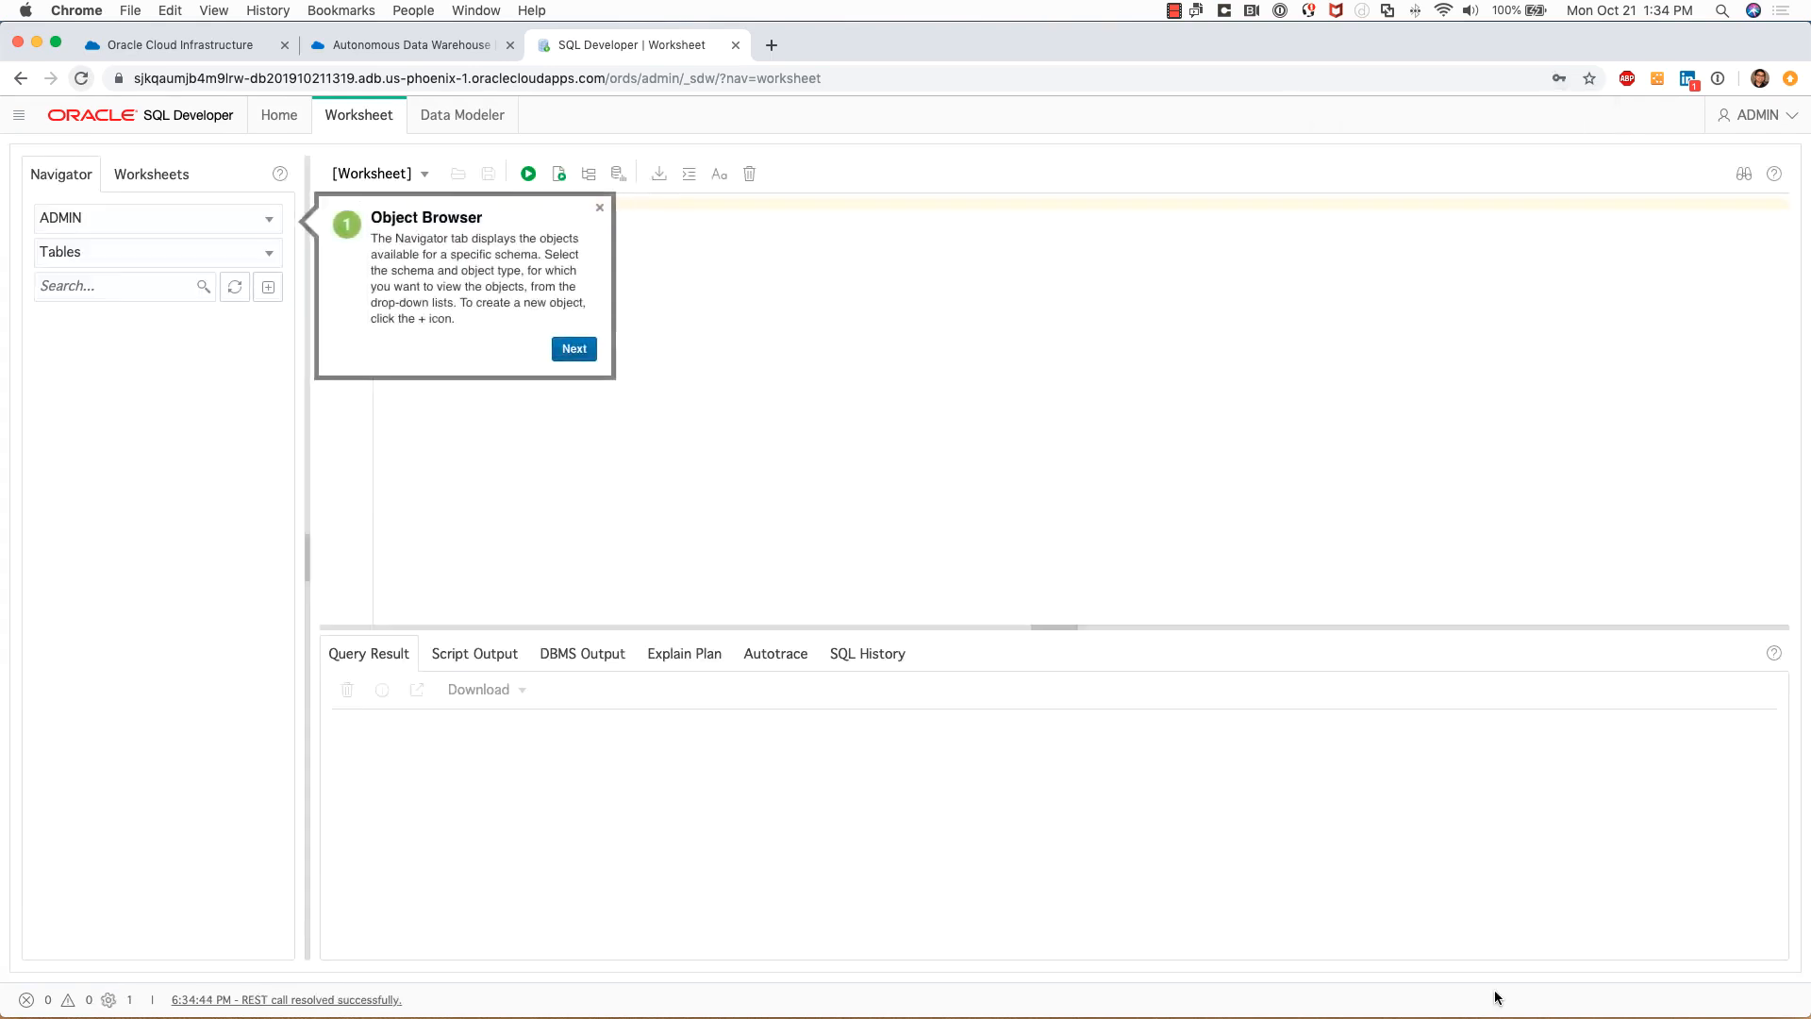
{"action": "left_click", "coordinate": [599, 208]}
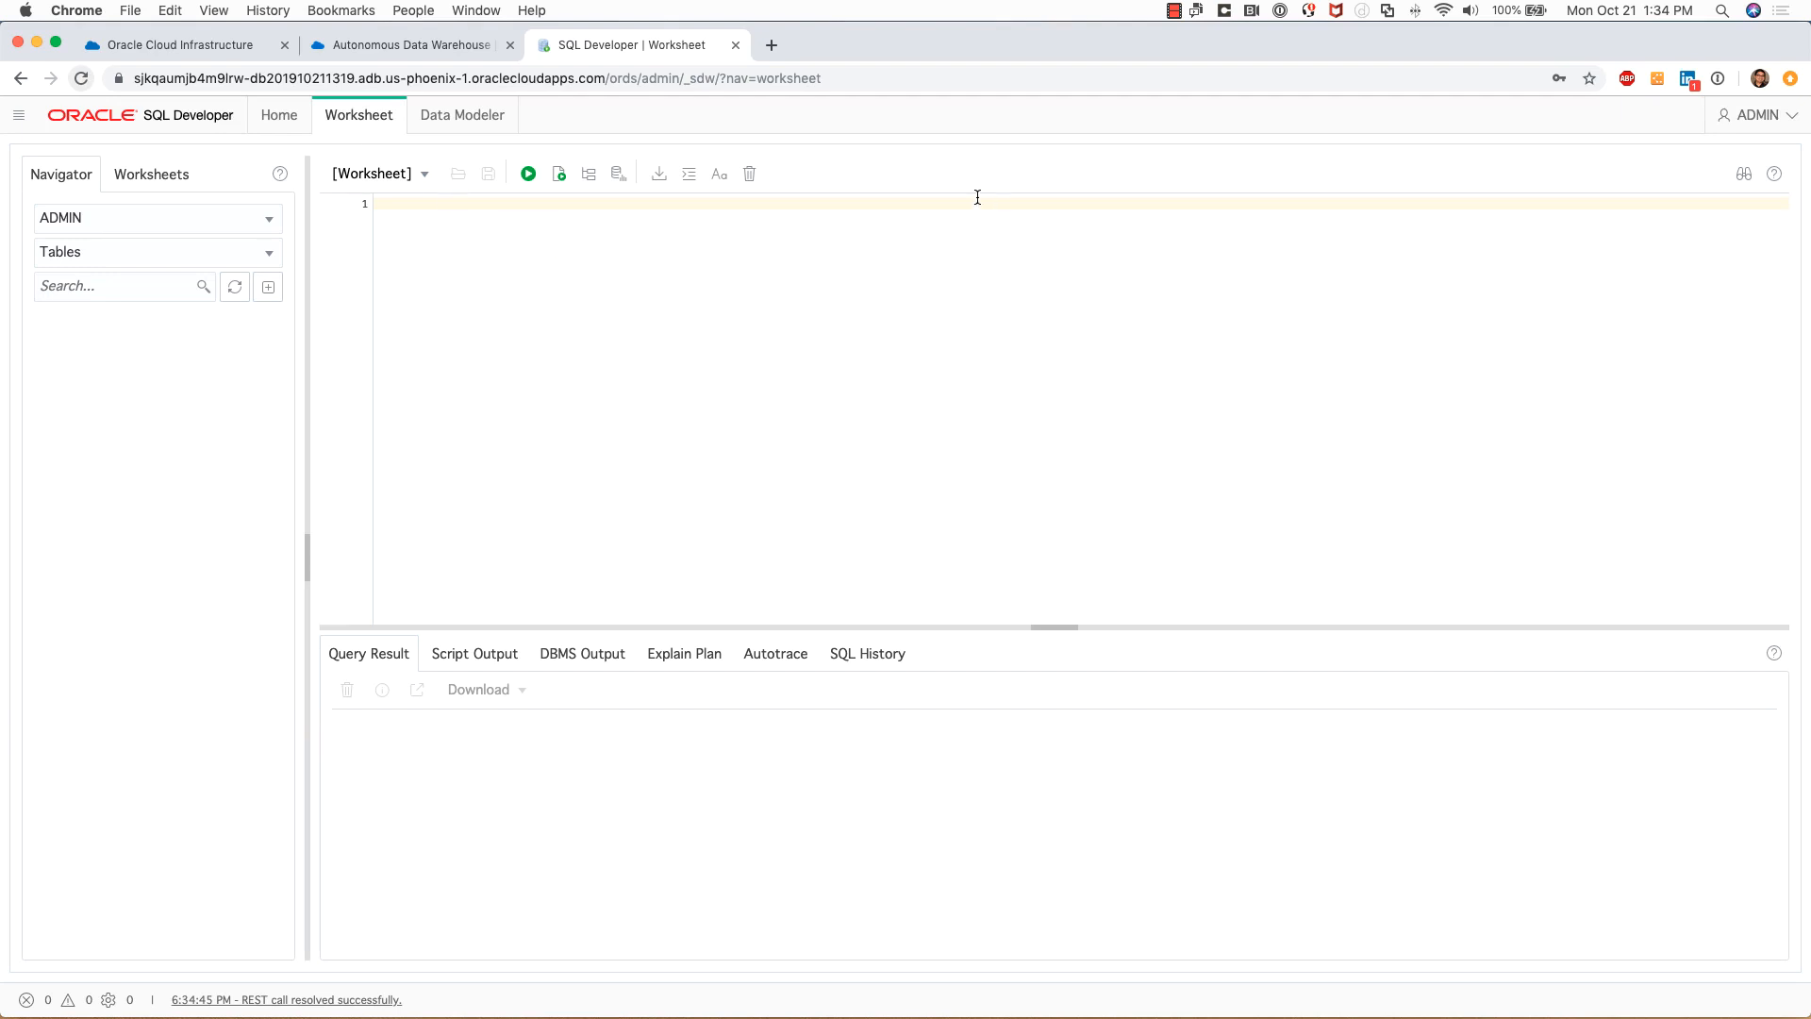
{"action": "left_click", "coordinate": [735, 45]}
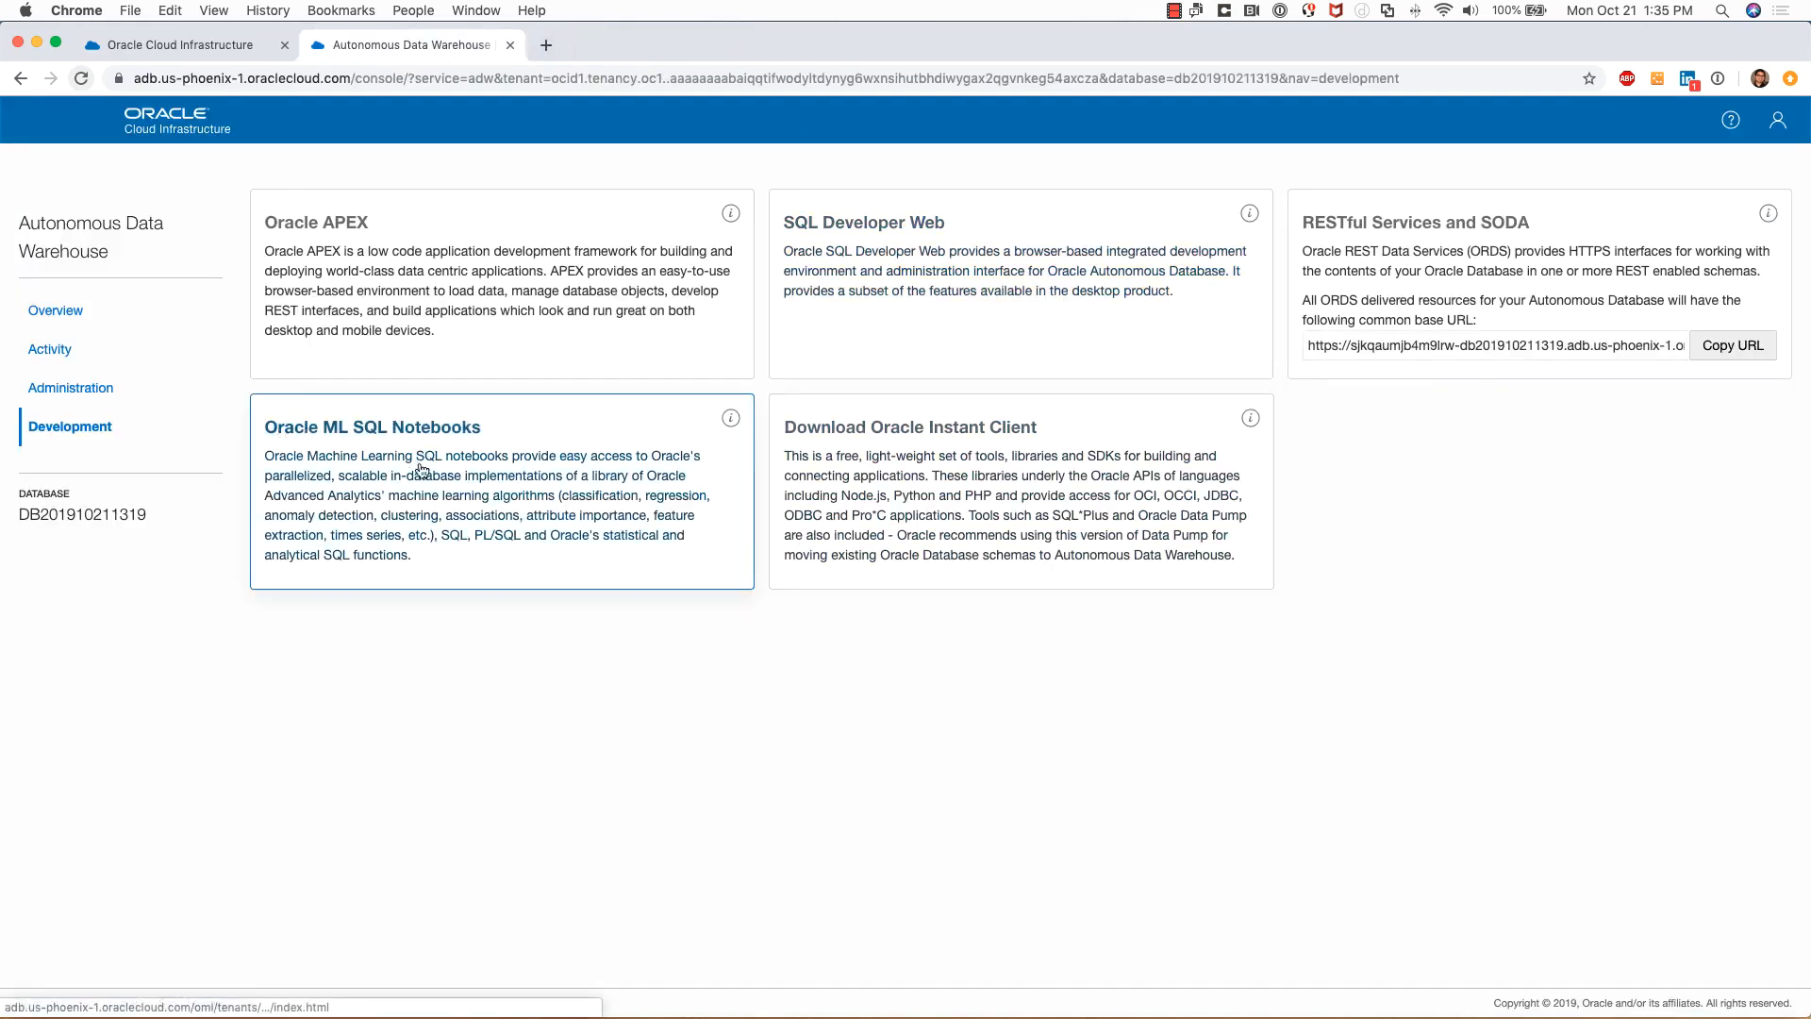
Open the Oracle ML SQL Notebooks sign-in page, then close it
{"action": "left_click", "coordinate": [464, 470]}
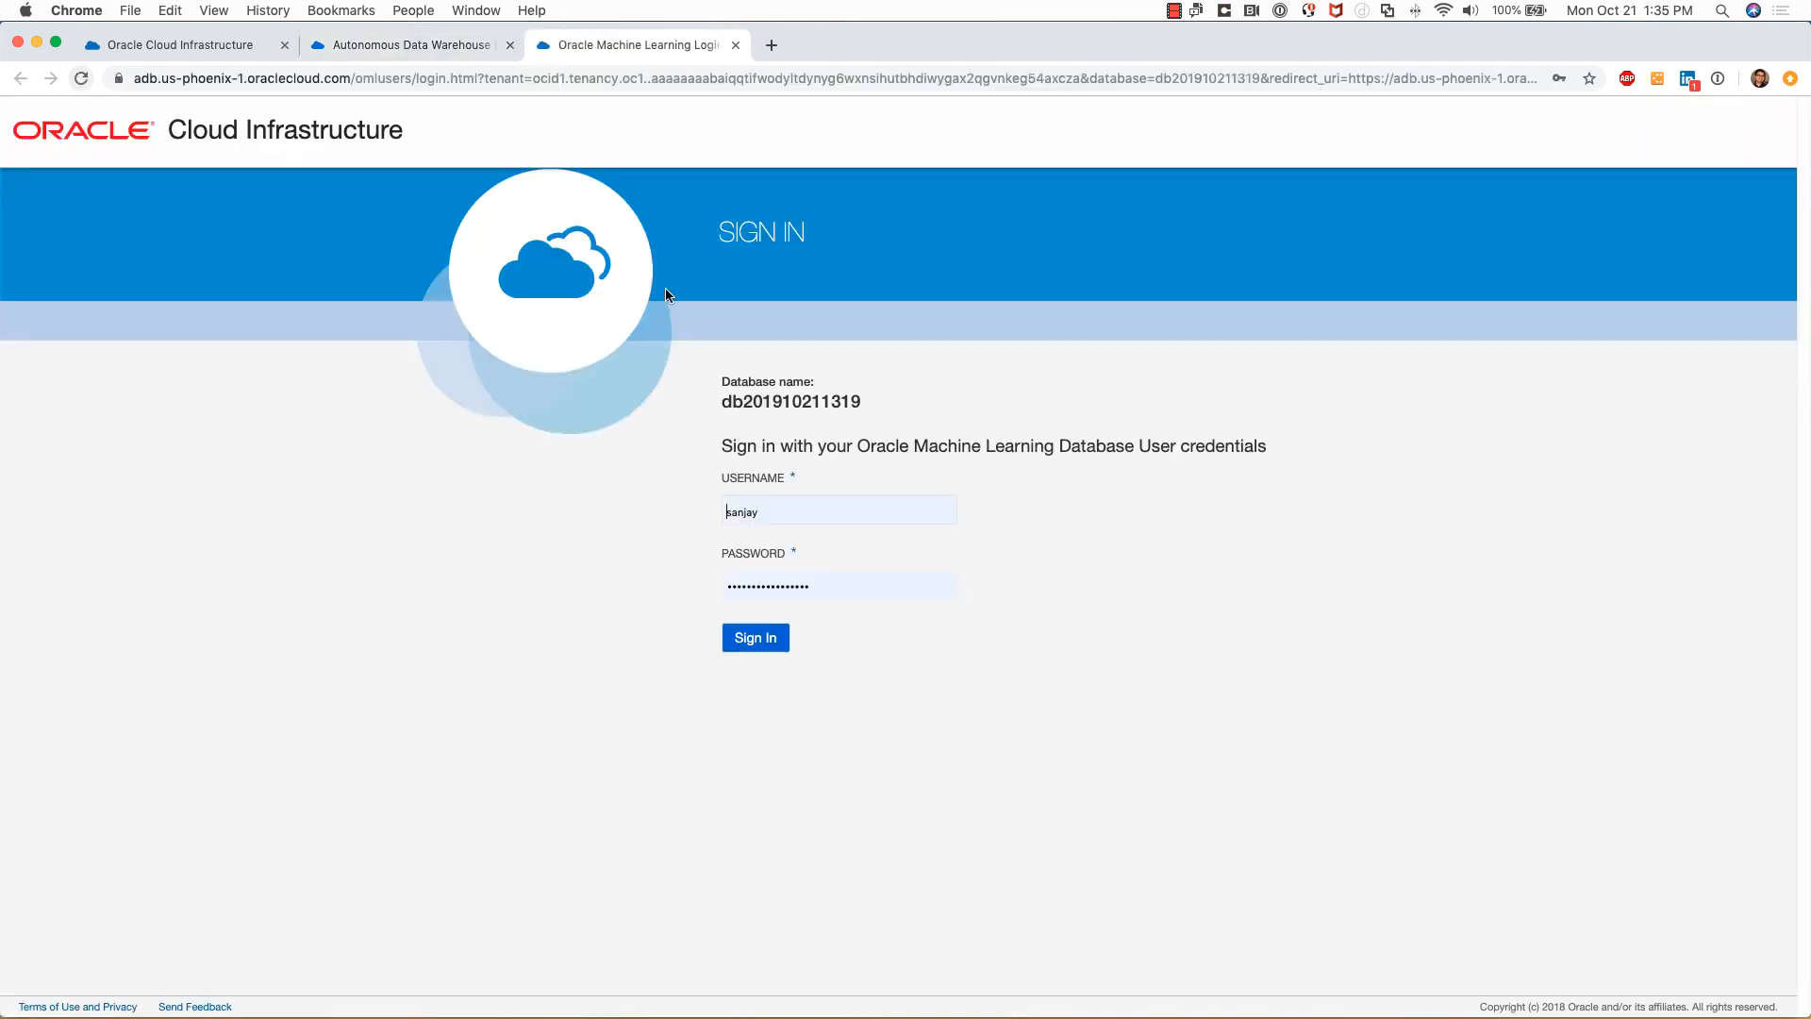
{"action": "left_click", "coordinate": [735, 45]}
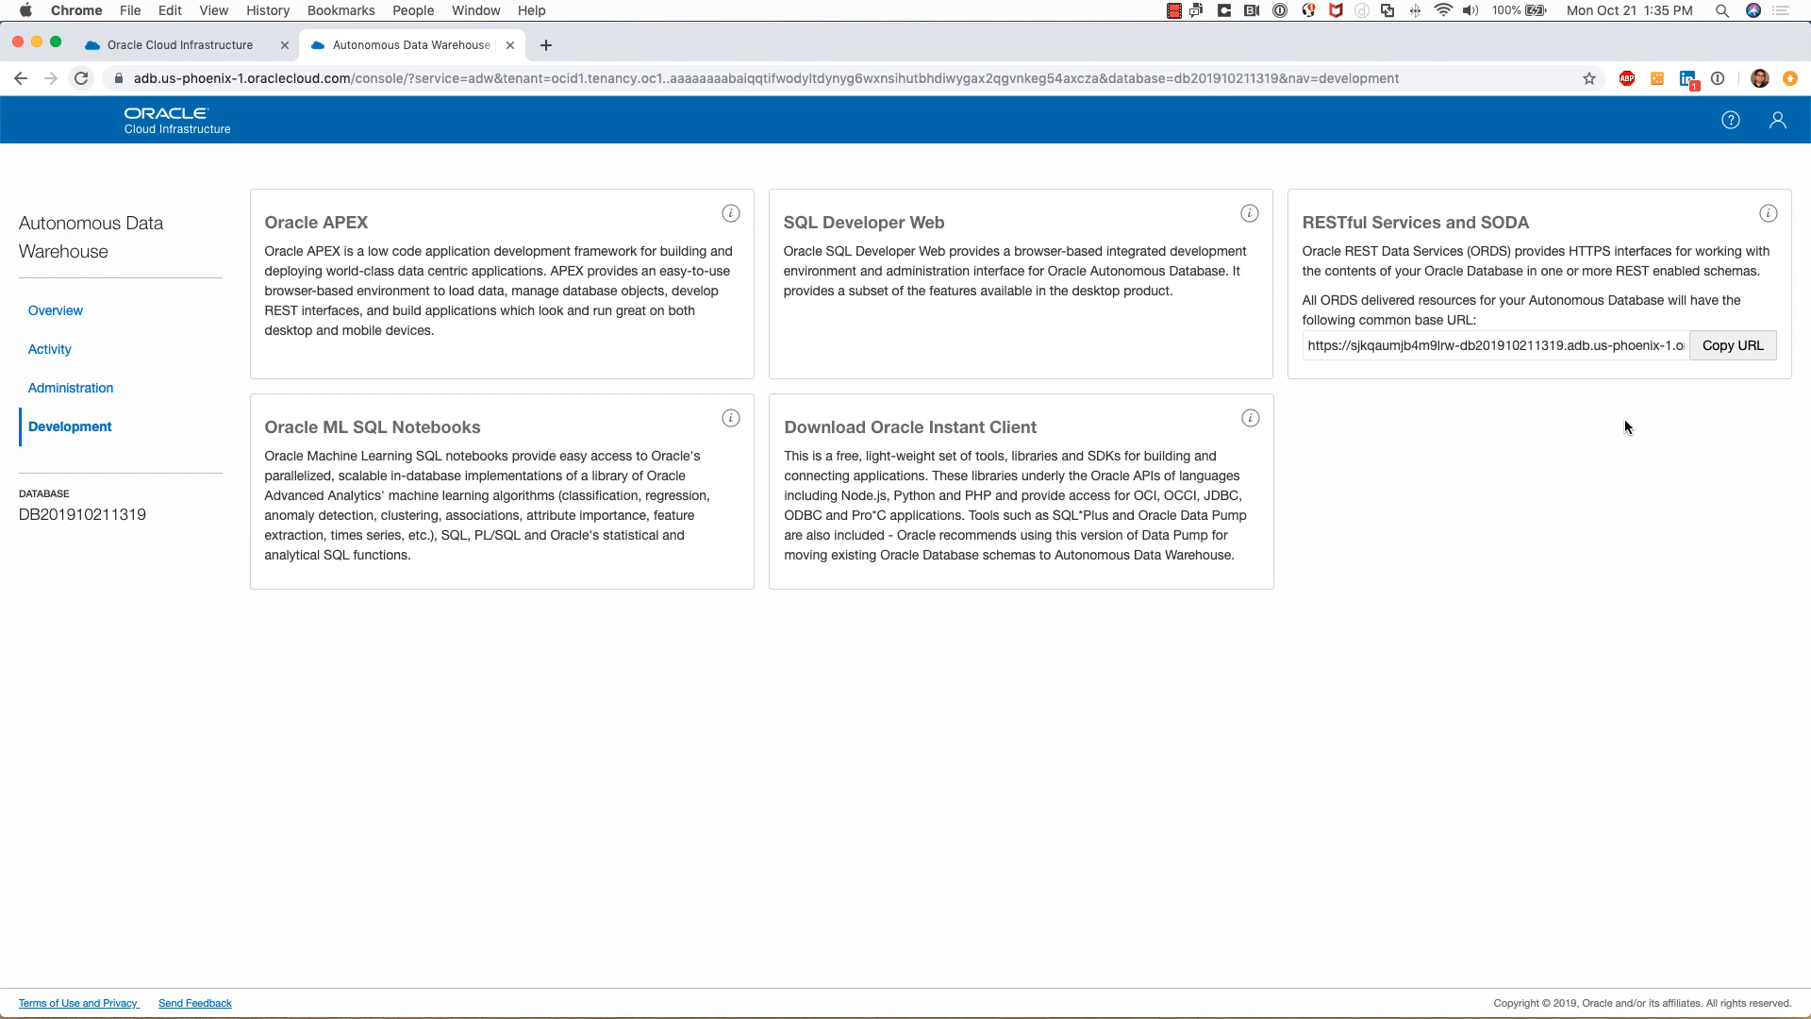
Close the Autonomous Data Warehouse service console tab
{"action": "left_click", "coordinate": [510, 46]}
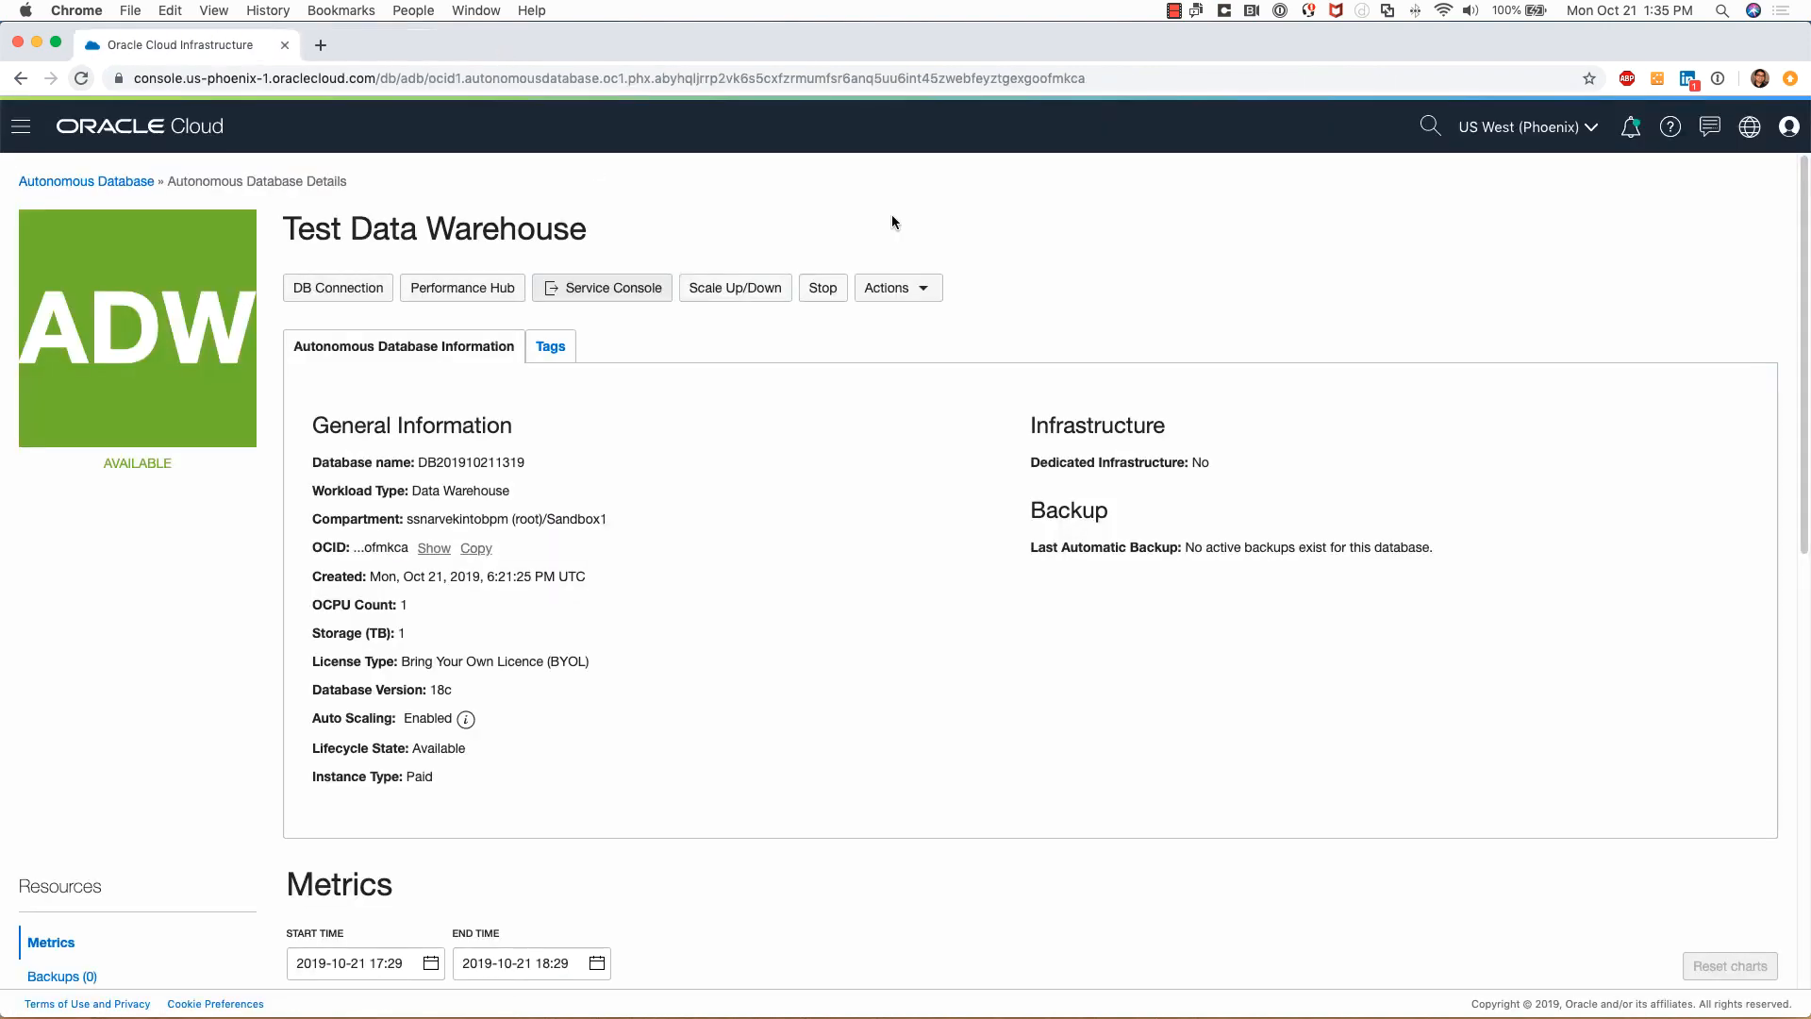